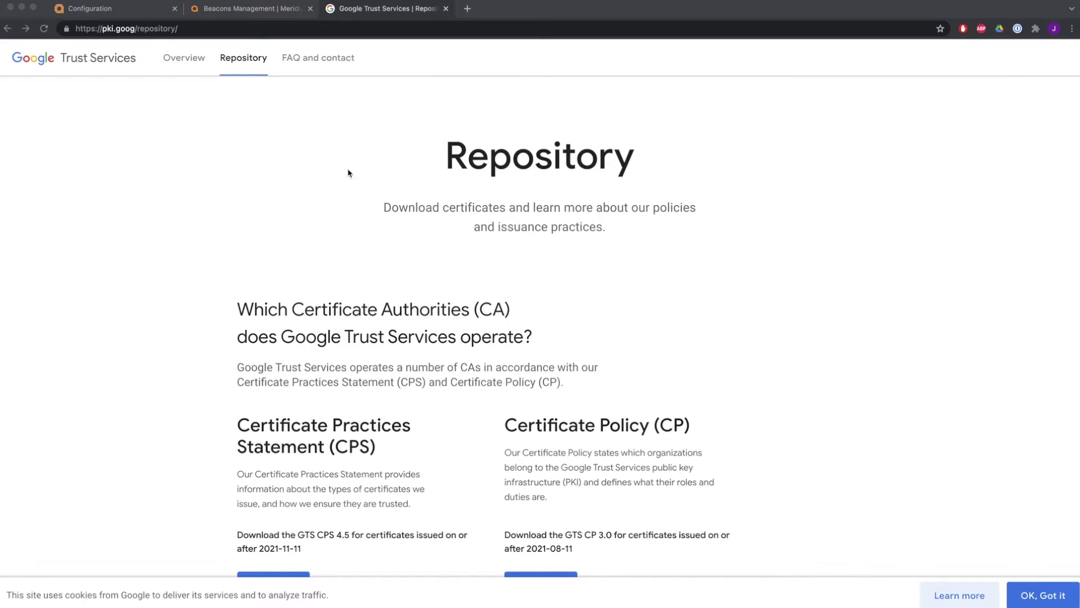
- Expand the Root CAs list in the Google Trust Services repository and show the download options for GTS Root R1
scroll(472, 344, "down", 1)
scroll(471, 344, "down", 10)
scroll(471, 346, "down", 3)
left_click(268, 292)
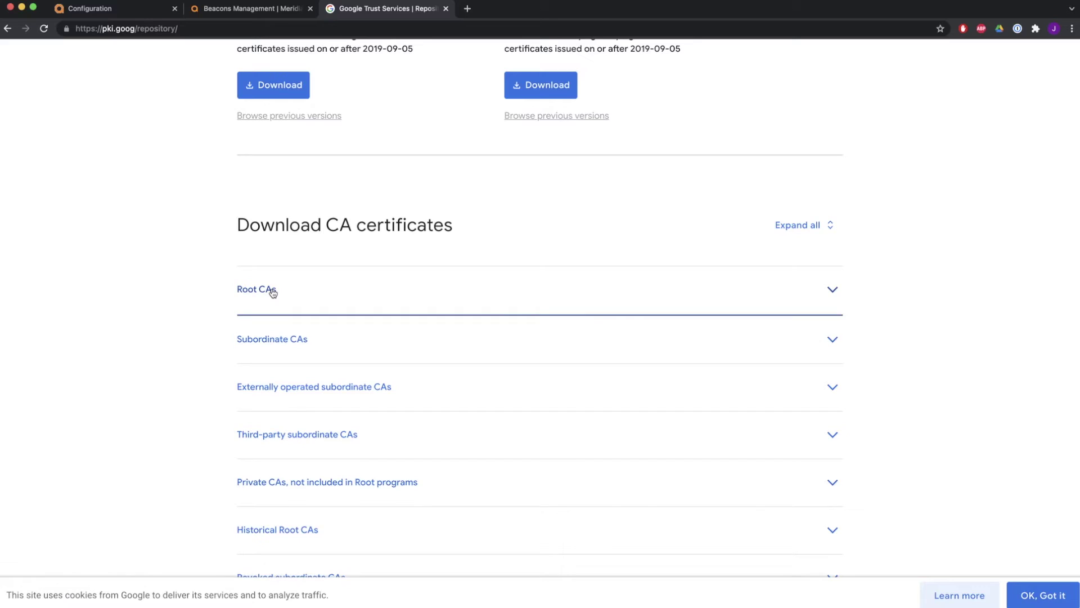
scroll(314, 294, "down", 3)
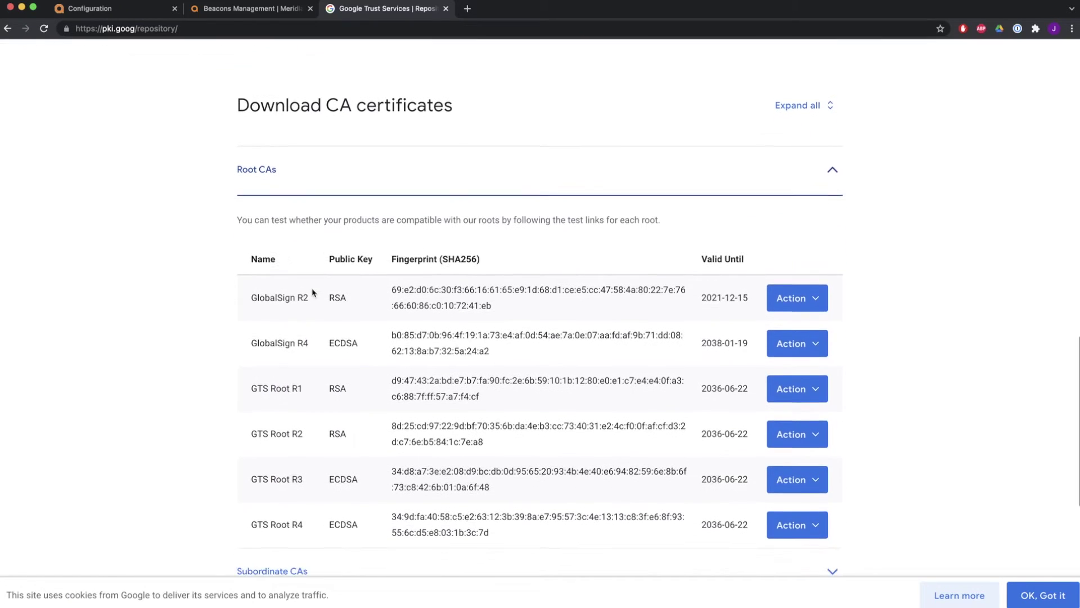
scroll(314, 293, "down", 1)
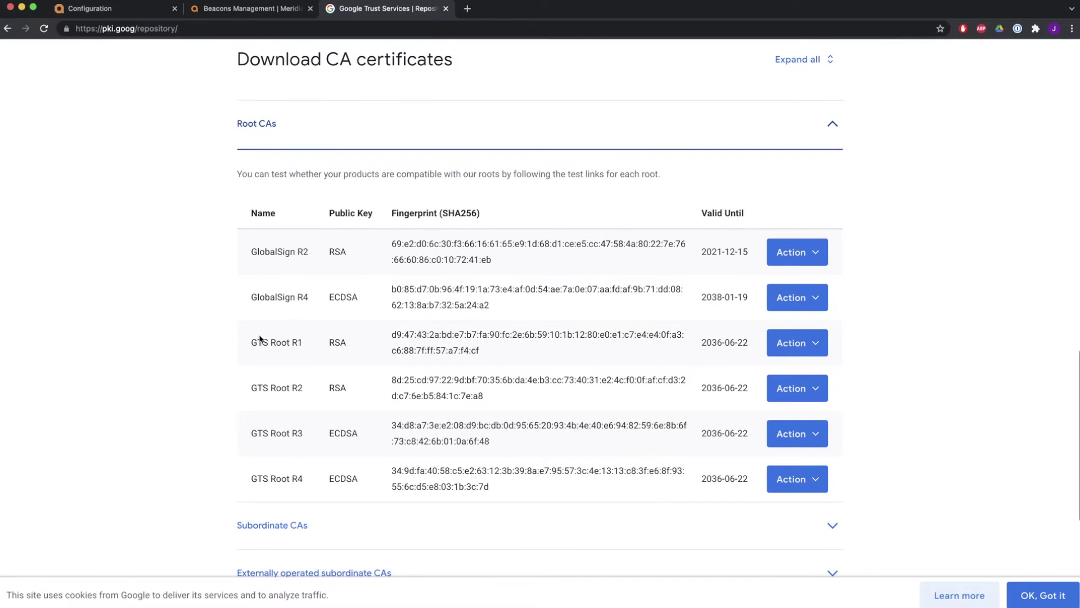
left_click(791, 343)
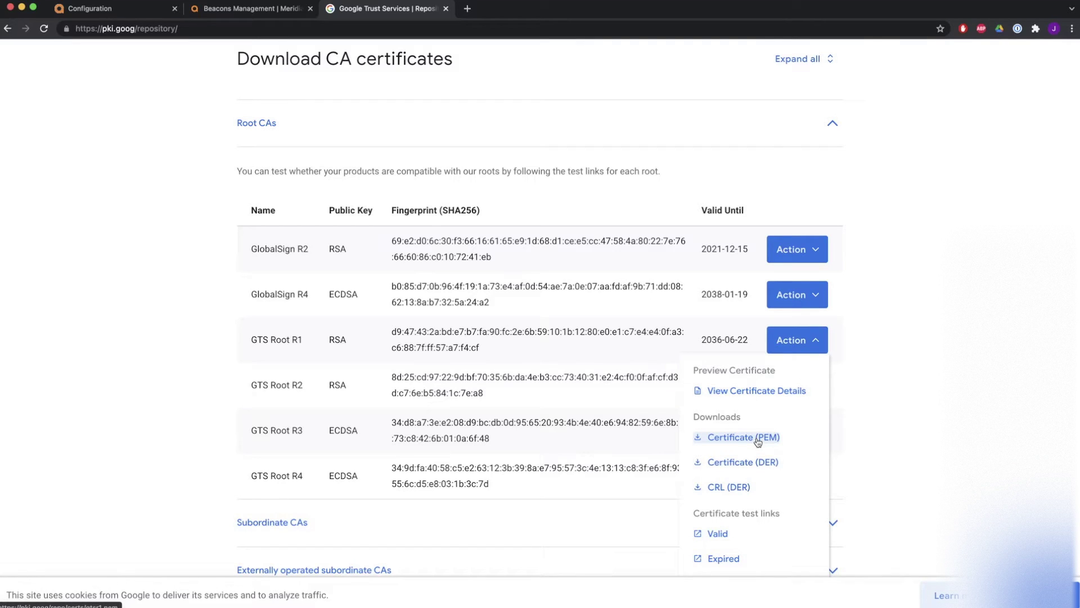
- Expand the Subordinate CAs list and show the download options for the GTS CA 1D4 certificate
scroll(96, 331, "down", 3)
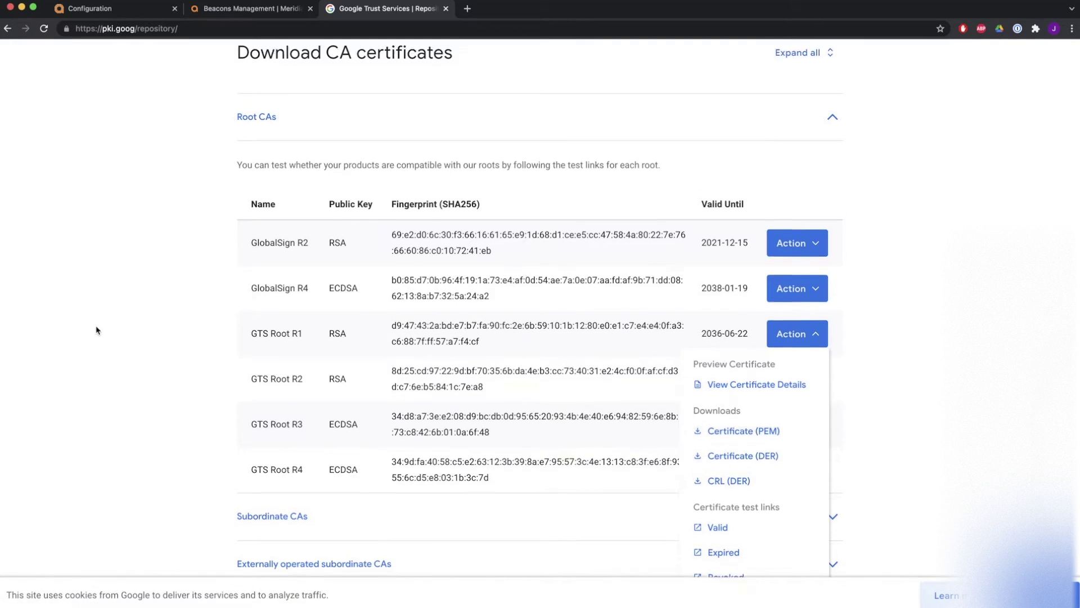
left_click(270, 394)
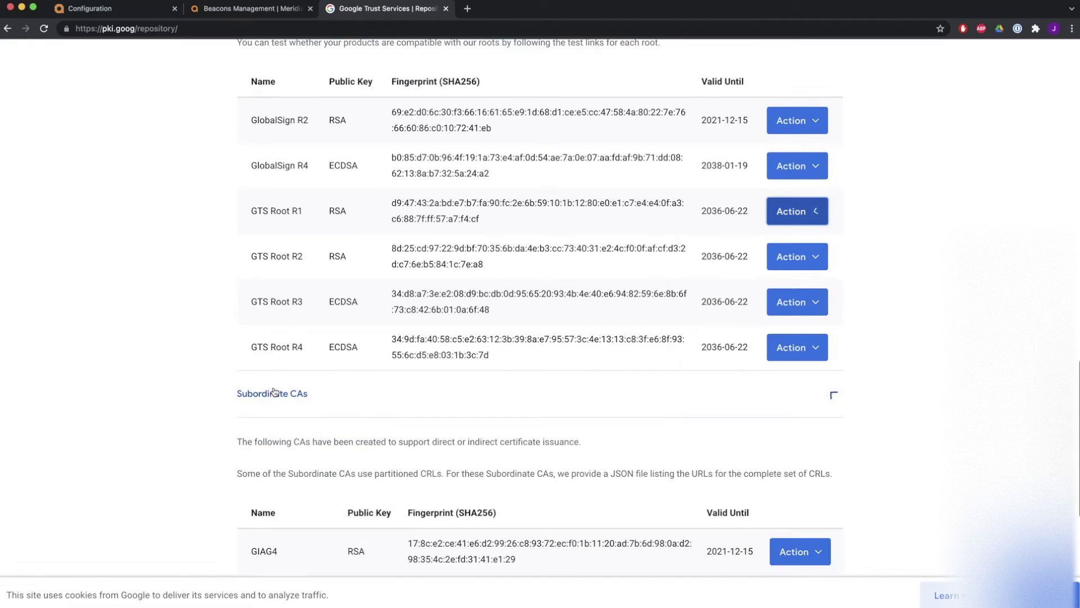
scroll(316, 415, "down", 5)
scroll(319, 413, "down", 4)
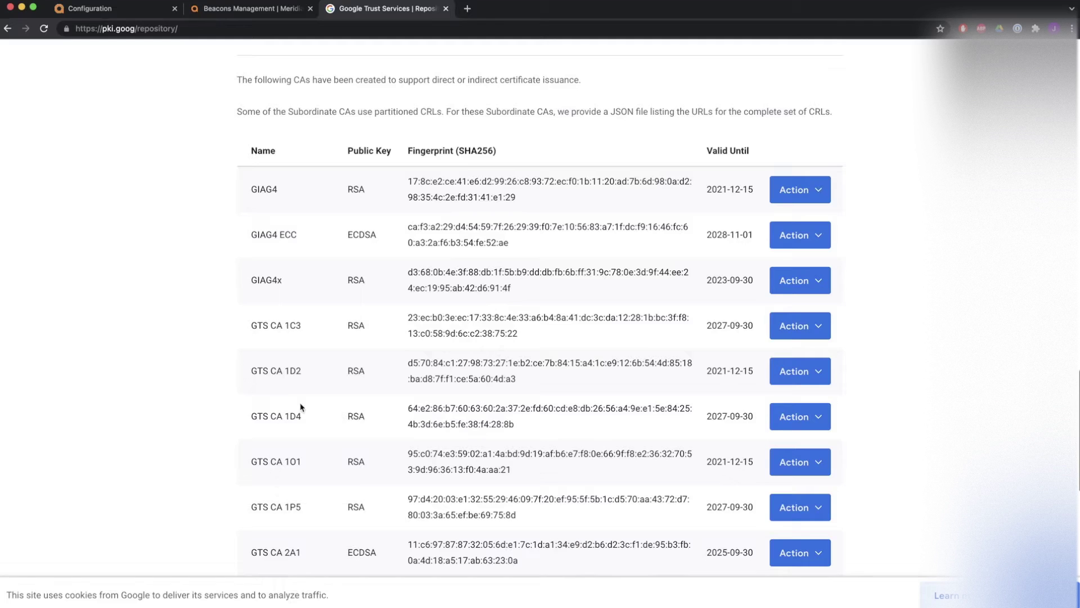
left_click(812, 417)
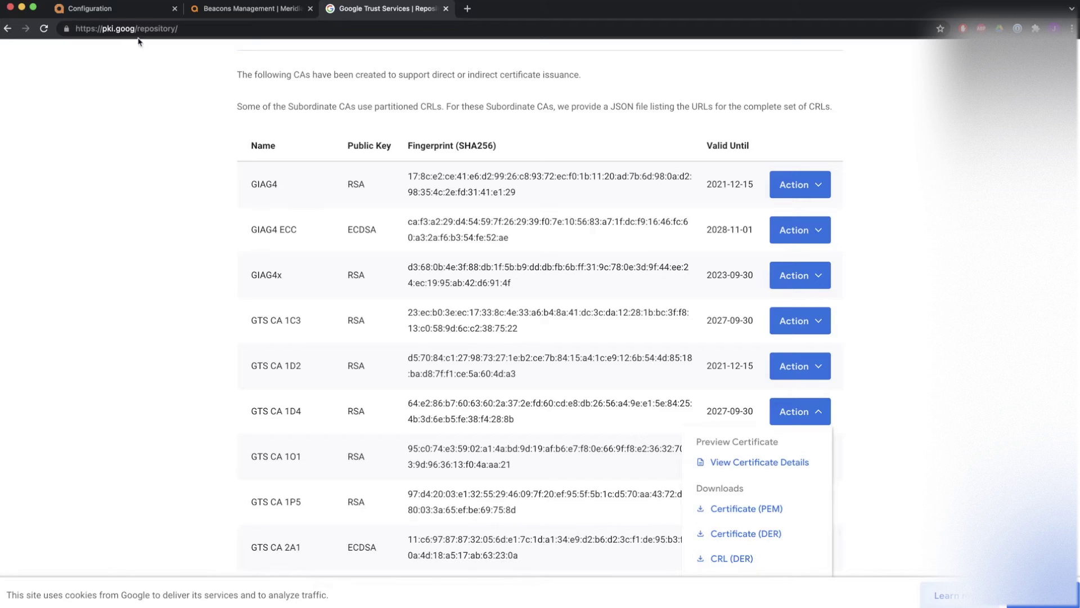
- Switch to the Mobility Conductor configuration and view the details of the imported gts1d4 and gtsr1 certificates
left_click(117, 11)
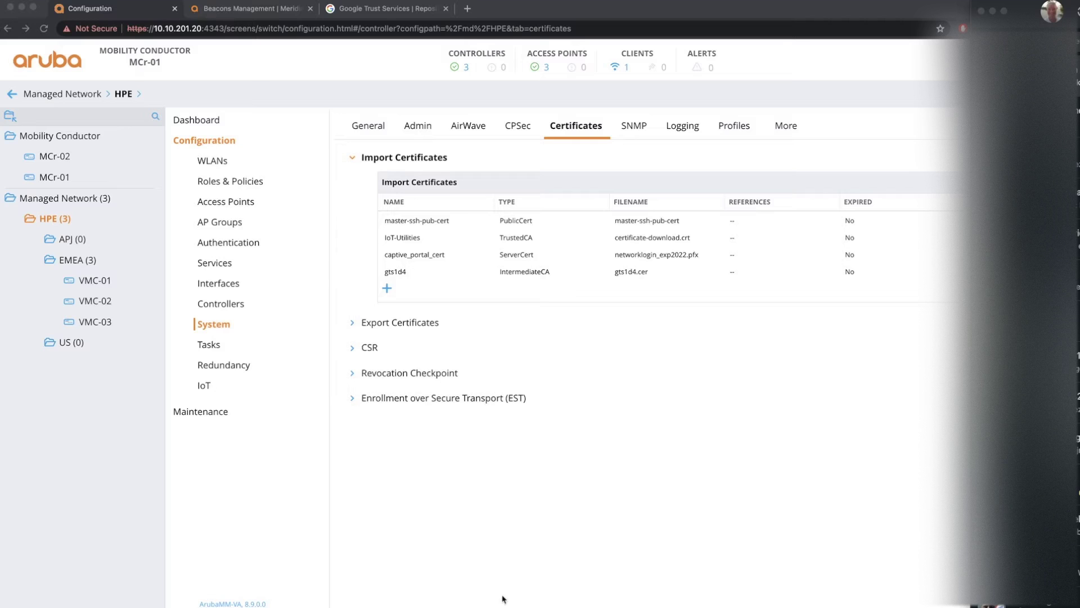
scroll(426, 257, "down", 1)
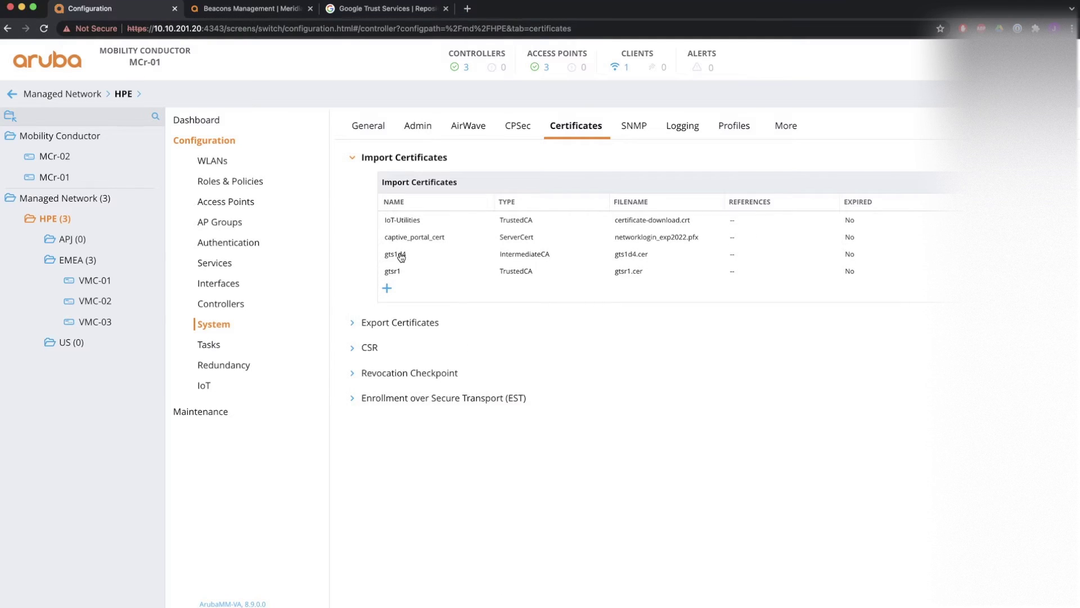
left_click(417, 256)
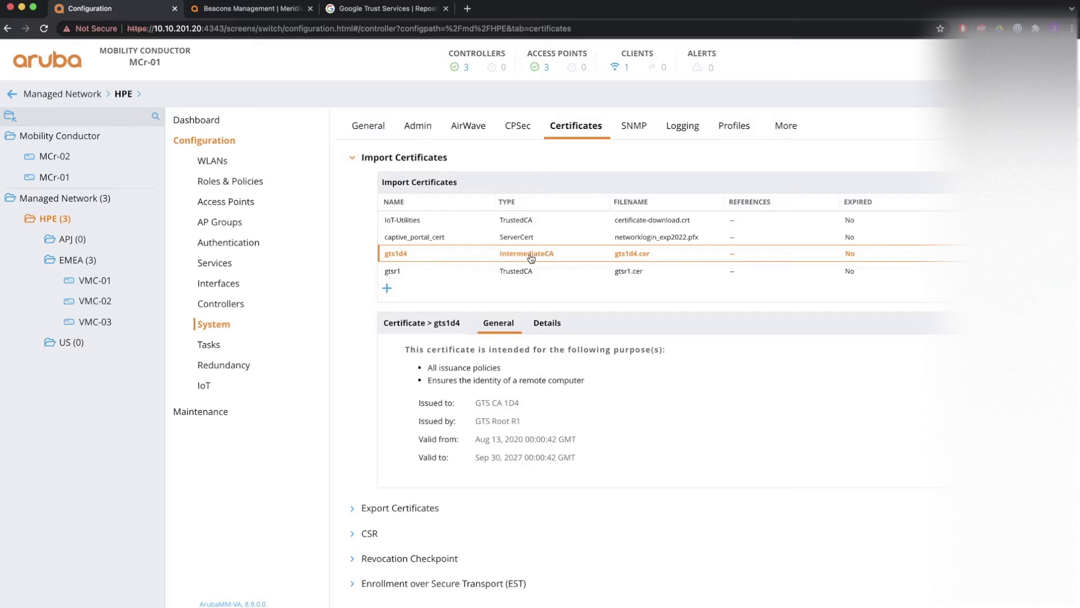
left_click(483, 272)
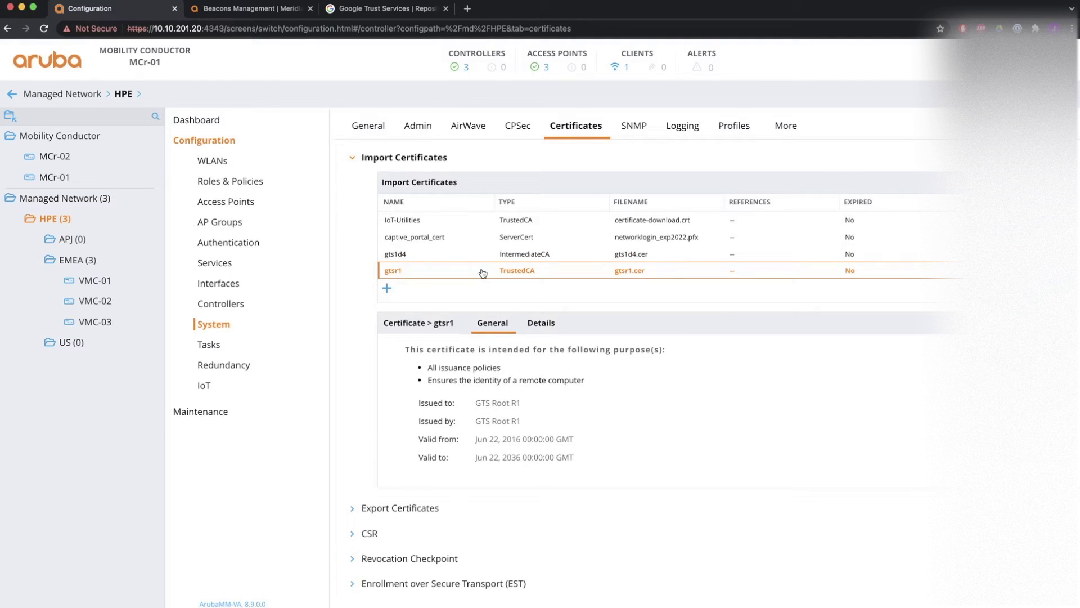
left_click(389, 291)
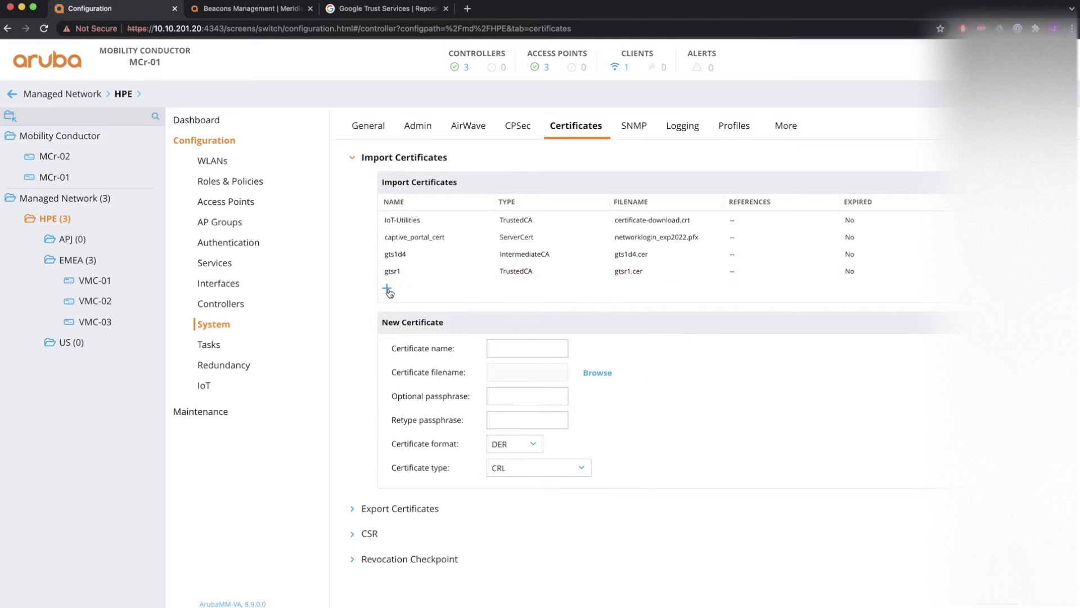
left_click(526, 347)
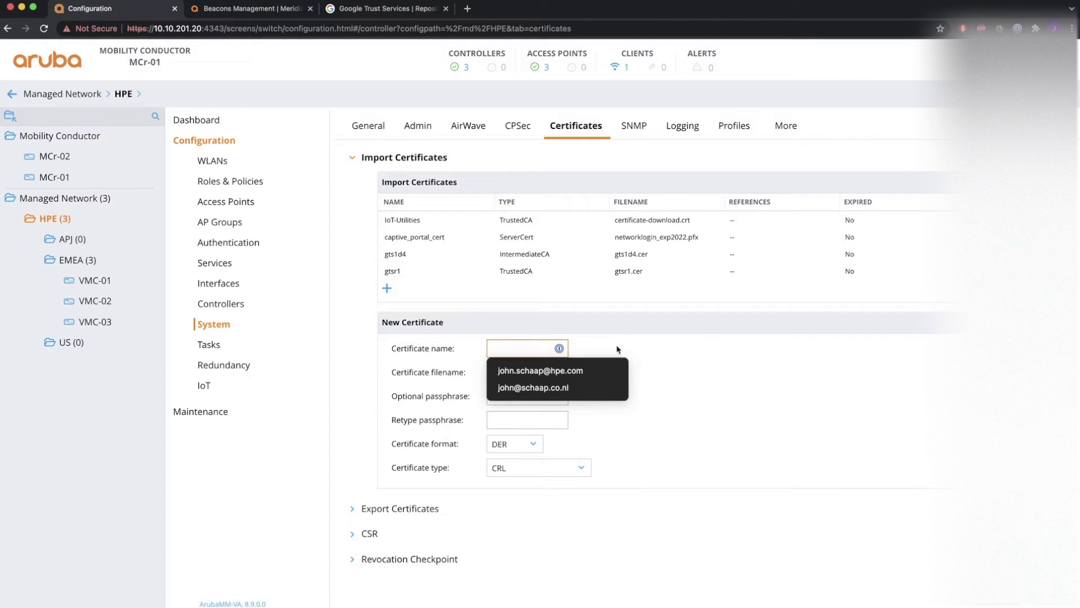
left_click(638, 347)
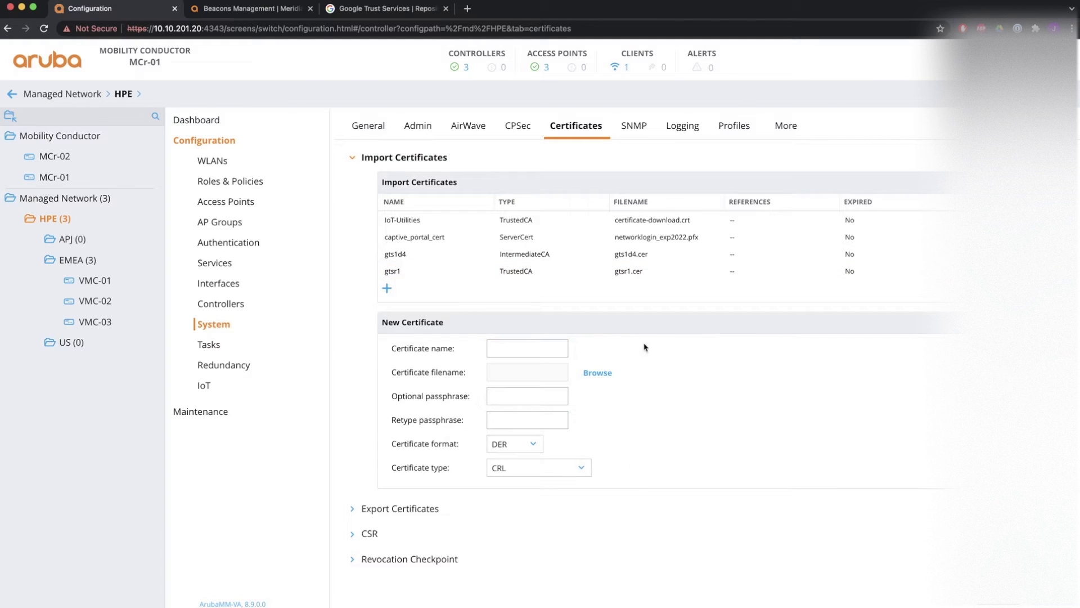
left_click(527, 445)
left_click(516, 456)
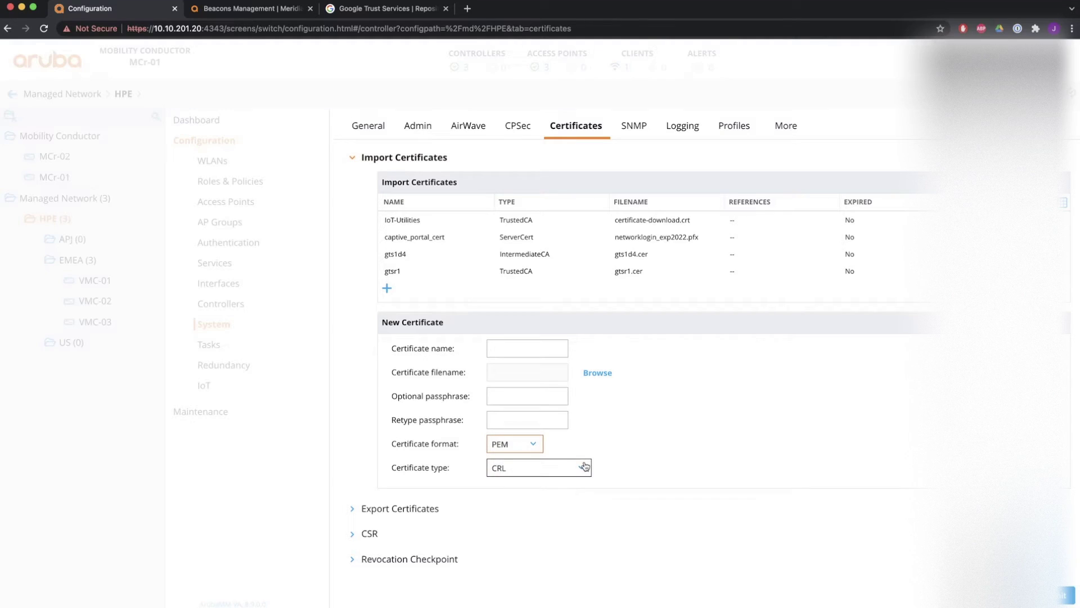
left_click(584, 466)
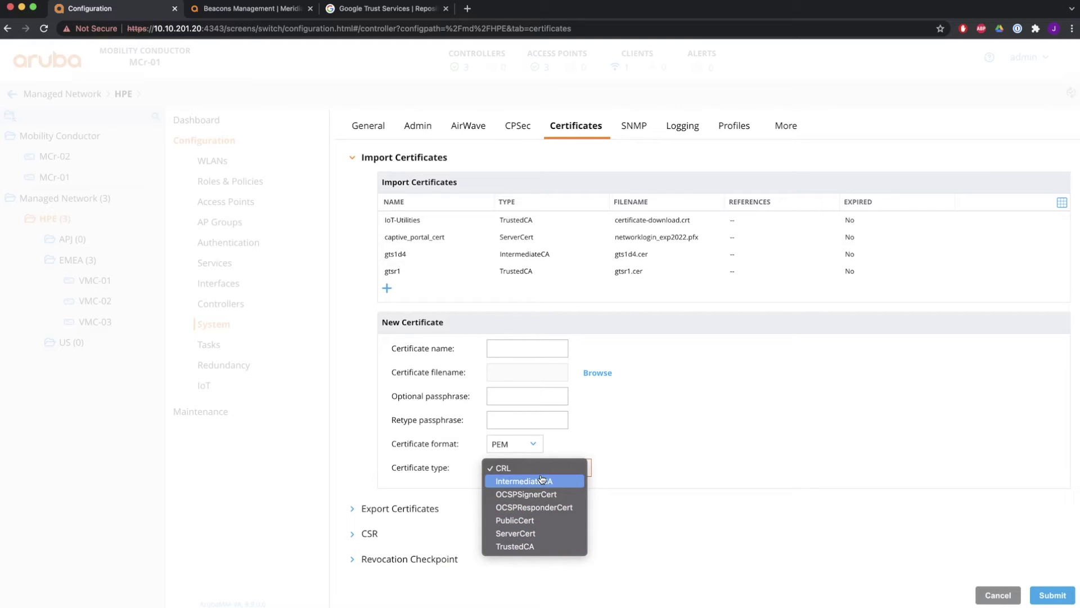
left_click(891, 457)
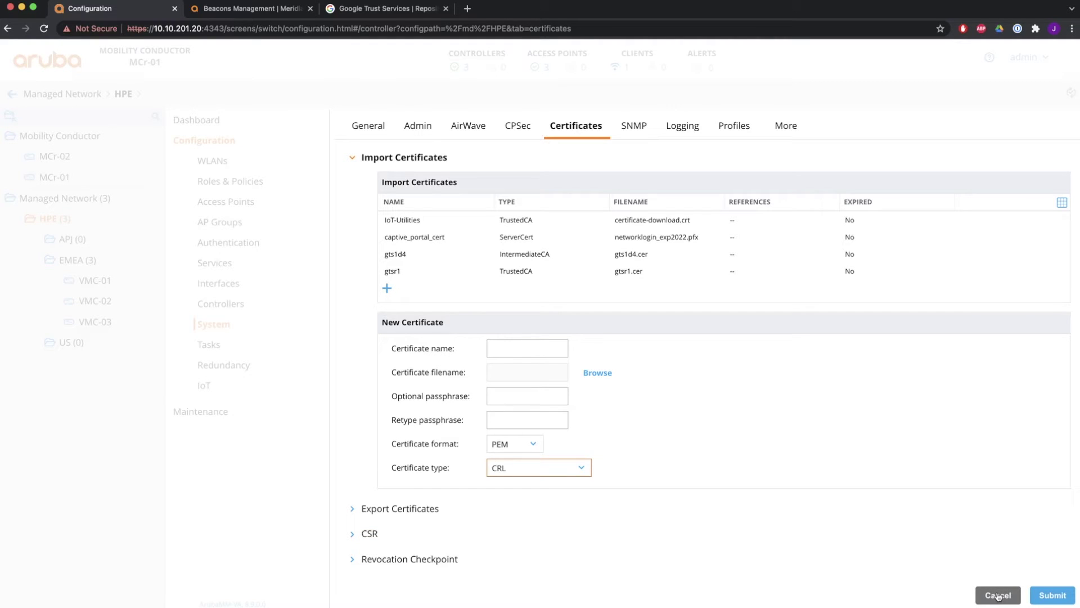
left_click(997, 595)
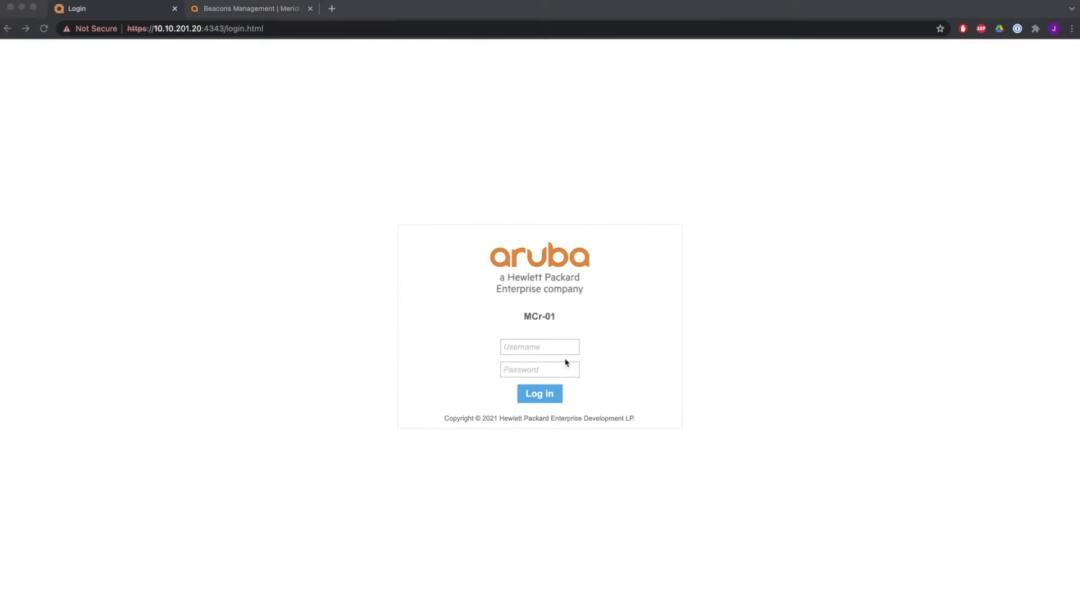
- Log in to the MCr-01 Mobility Conductor with the account username and password
left_click(536, 345)
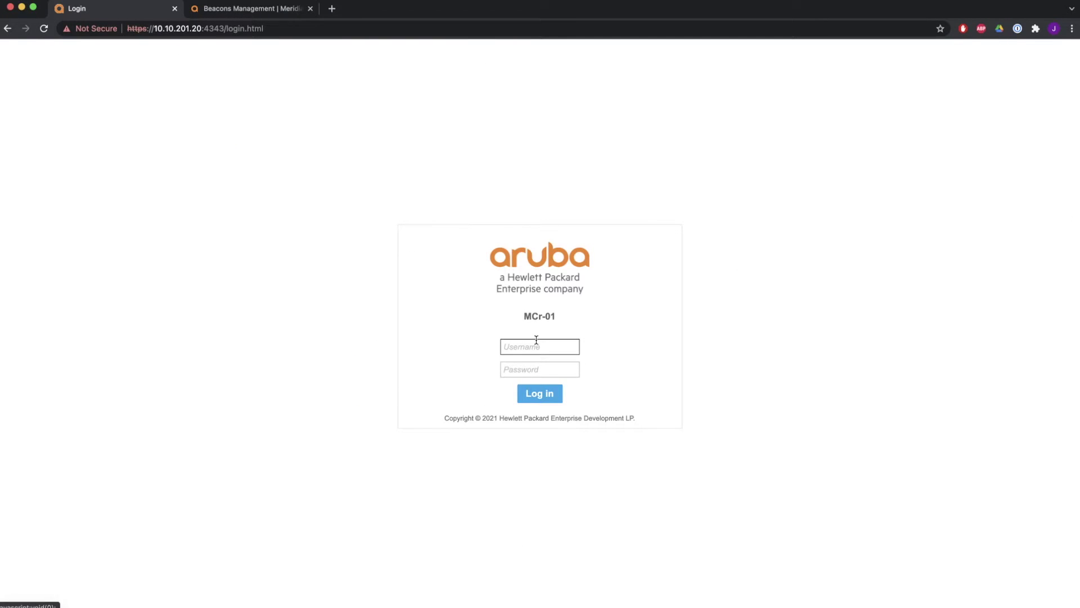
left_click(557, 370)
left_click(538, 393)
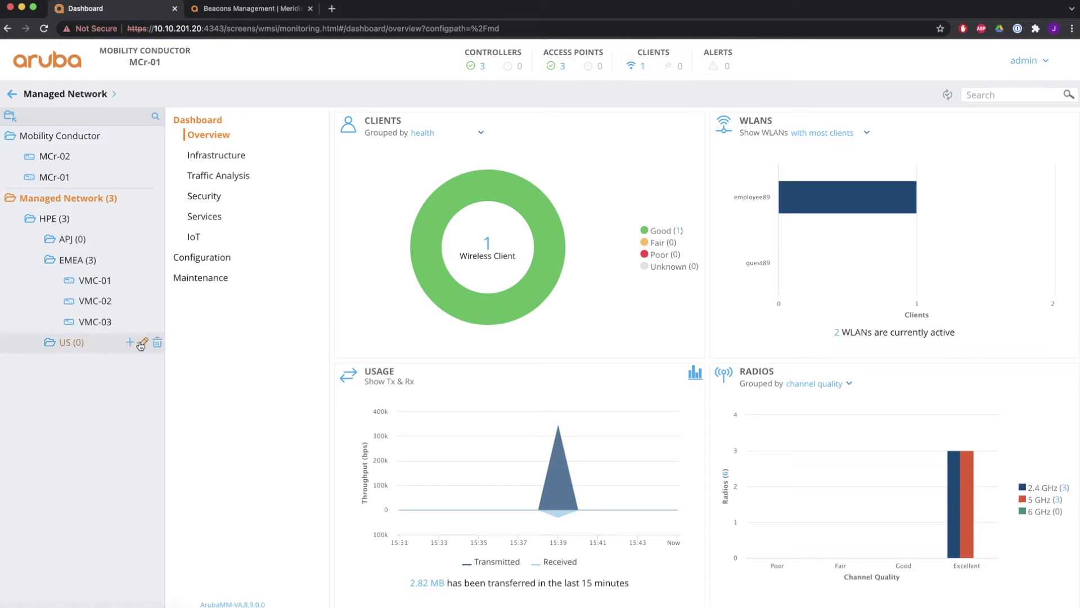
- Open the IoT configuration of the HPE group and review its IoT Radios, Zigbee Services and Zigbee Socket Devices settings
left_click(58, 222)
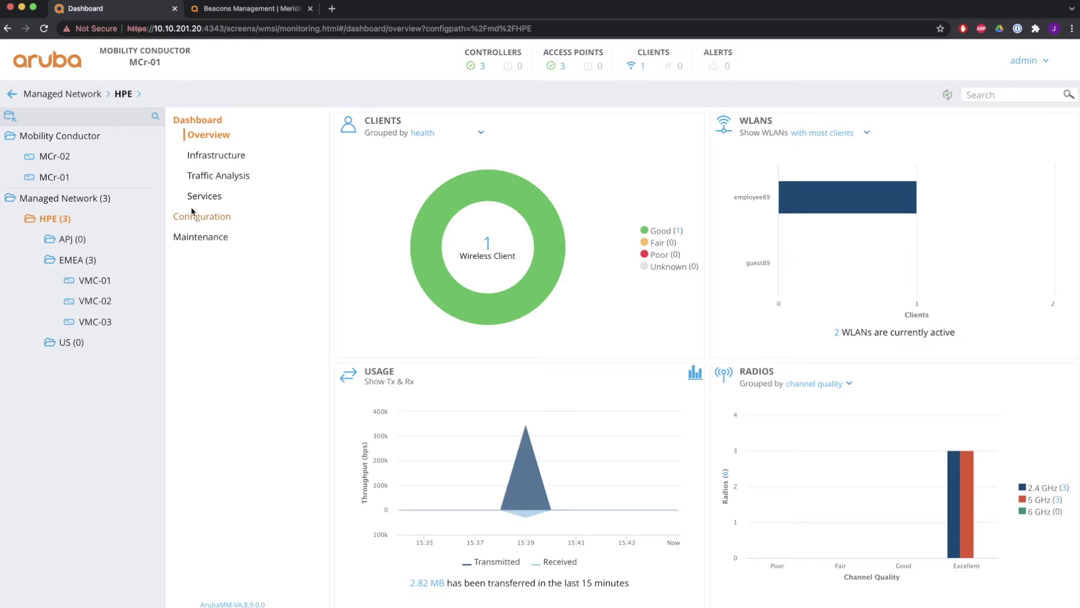
left_click(196, 218)
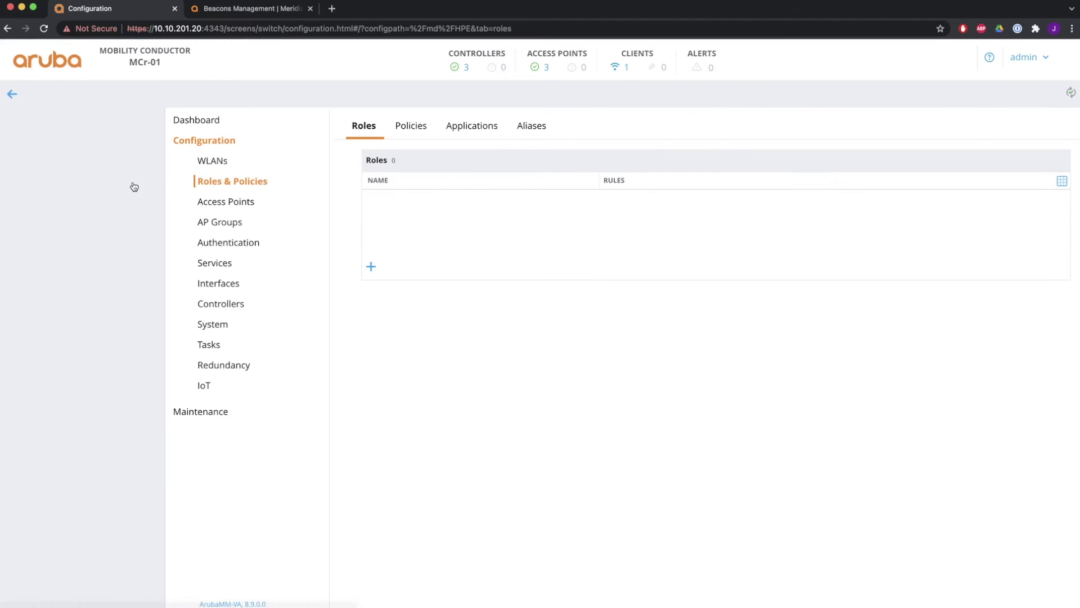
left_click(212, 390)
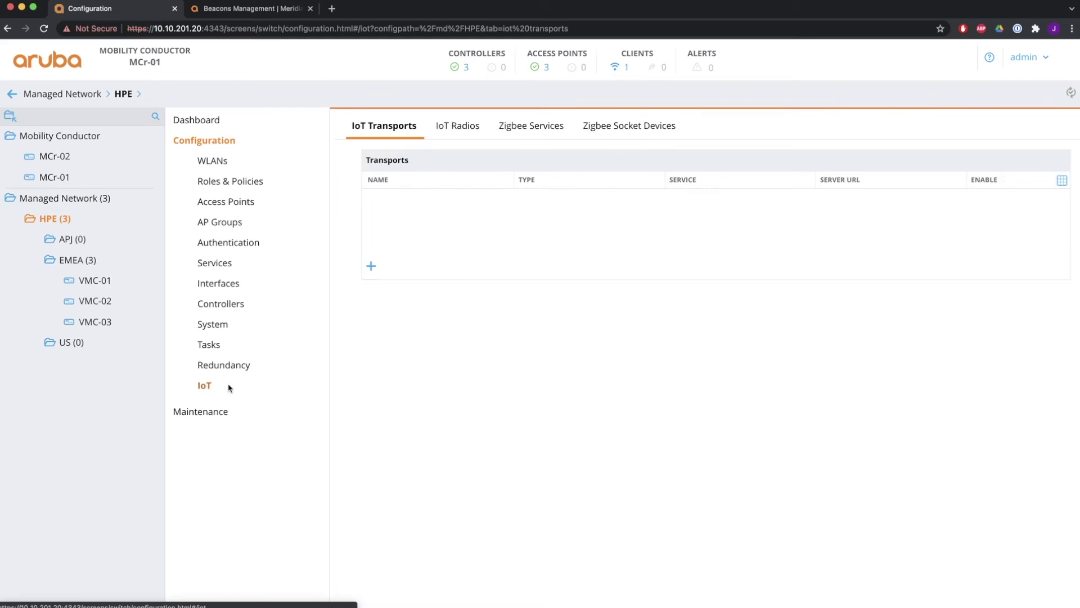
left_click(463, 127)
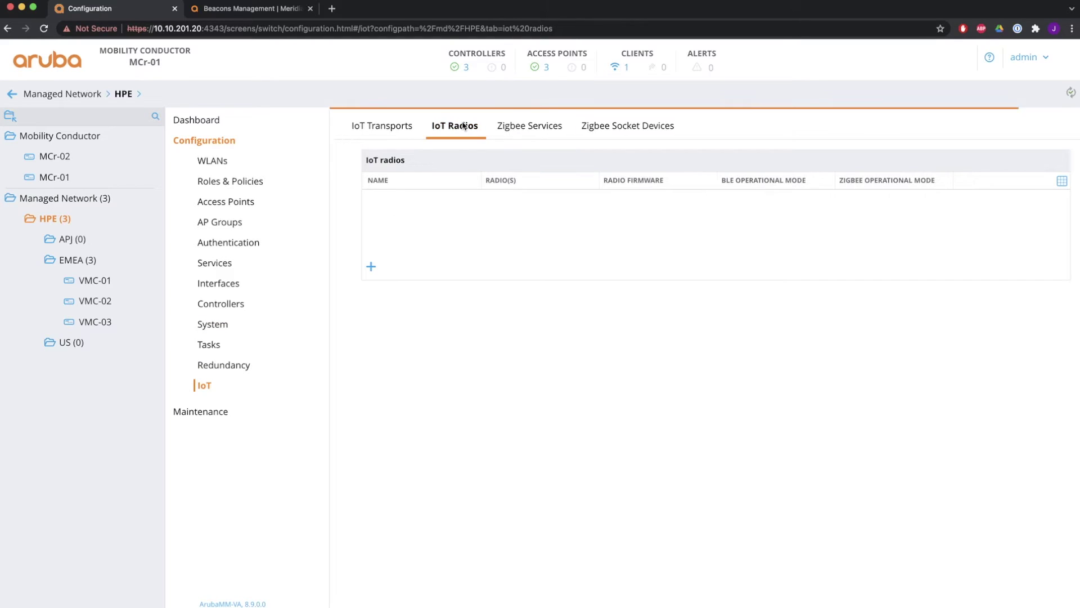
left_click(514, 127)
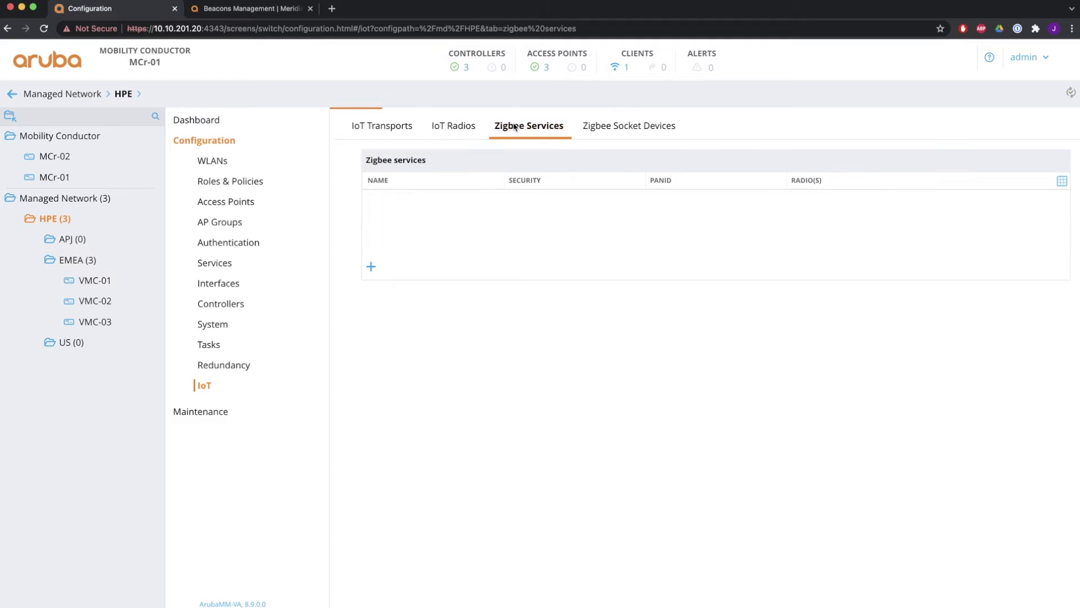
left_click(636, 129)
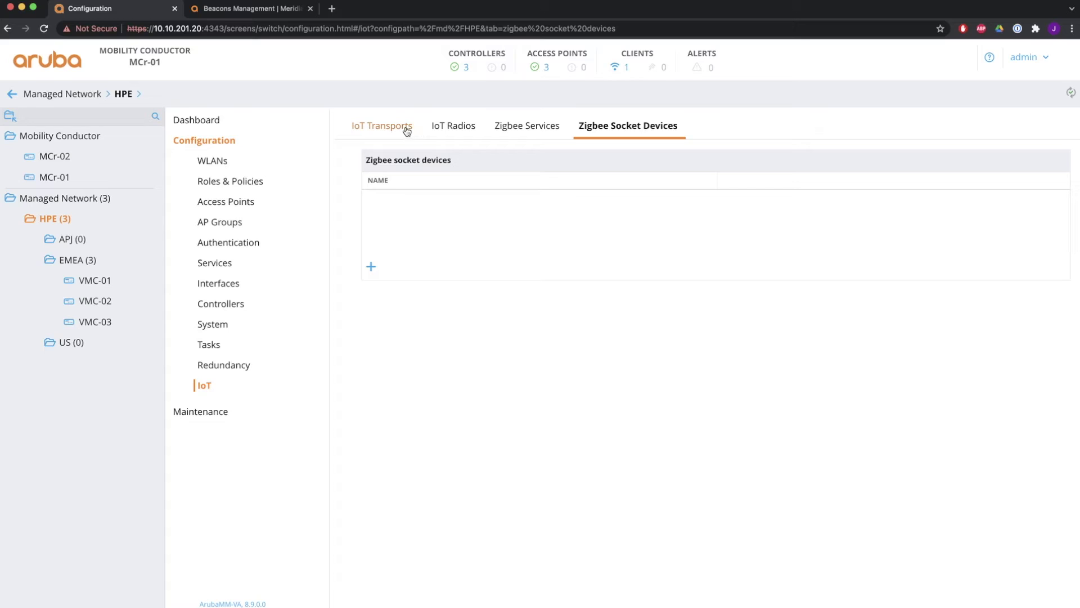
- Create an IoT radio profile named ble-radio with the radio mode set to BLE and a Tx power of 0 dBm
left_click(451, 125)
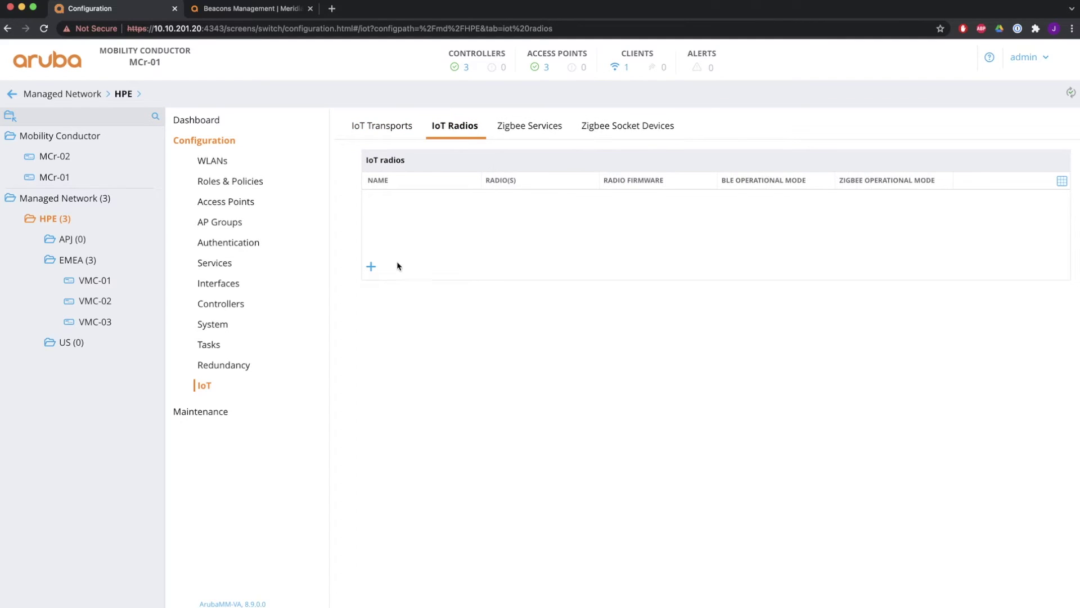
left_click(367, 273)
left_click(487, 327)
type("ble-radio")
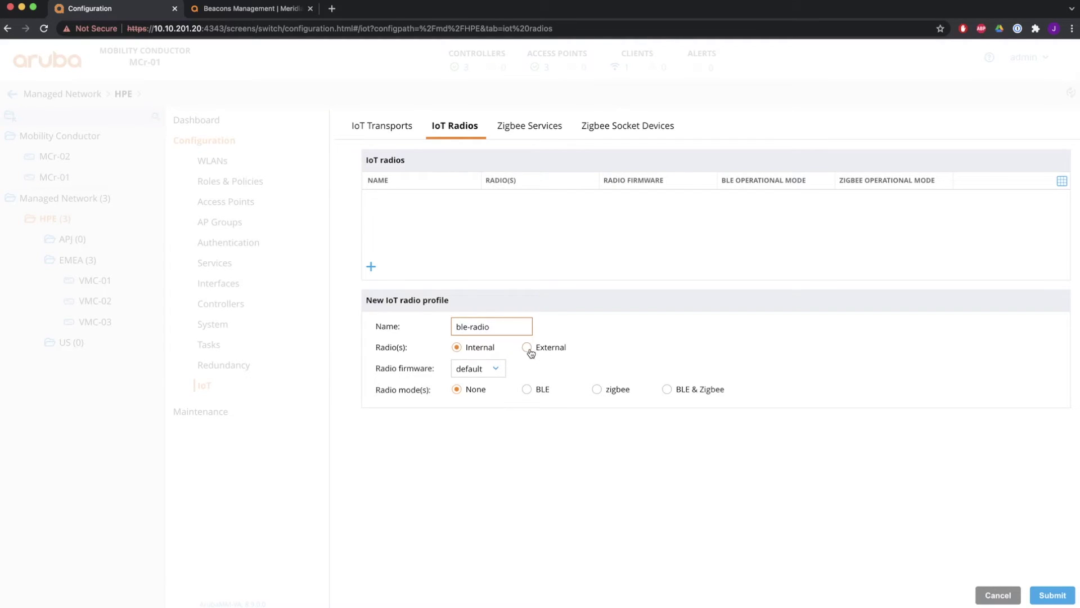
left_click(527, 391)
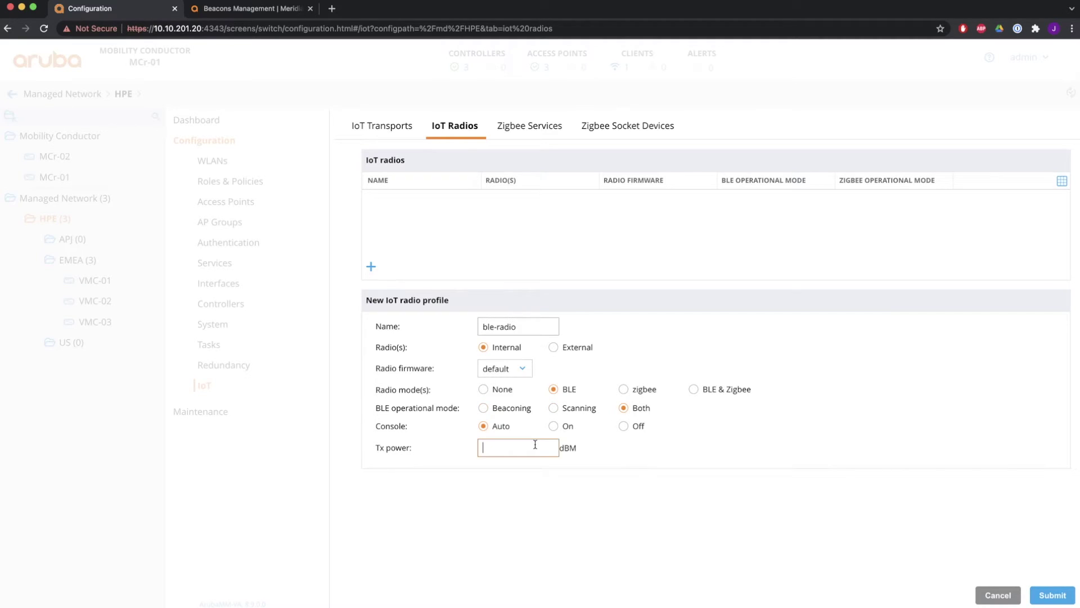
type("0")
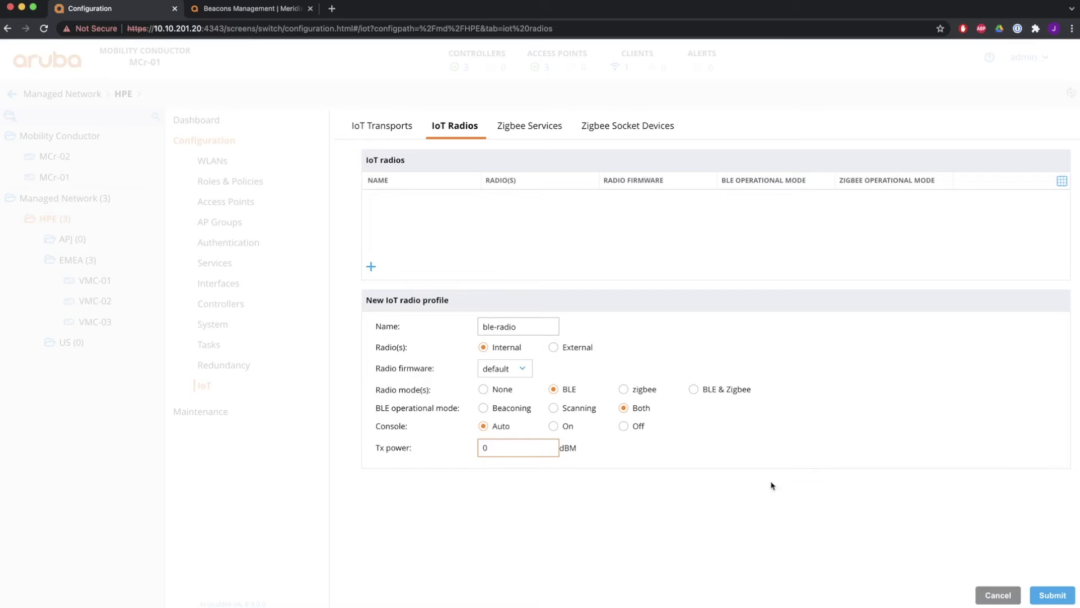
left_click(1052, 596)
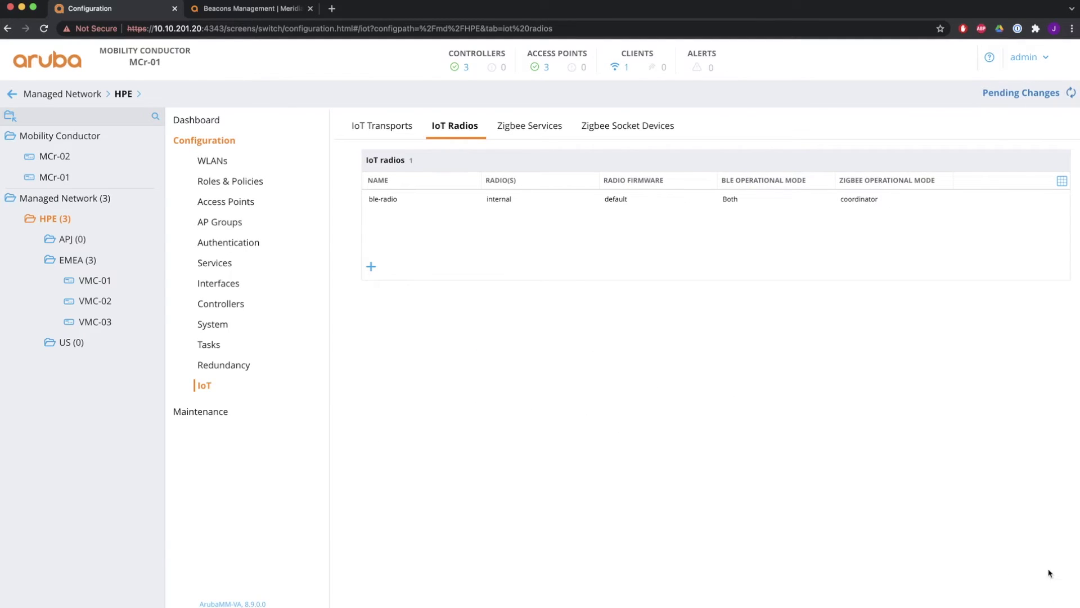
- Deploy the pending changes to the three controllers in the HPE group and dismiss the deployment status
left_click(1025, 93)
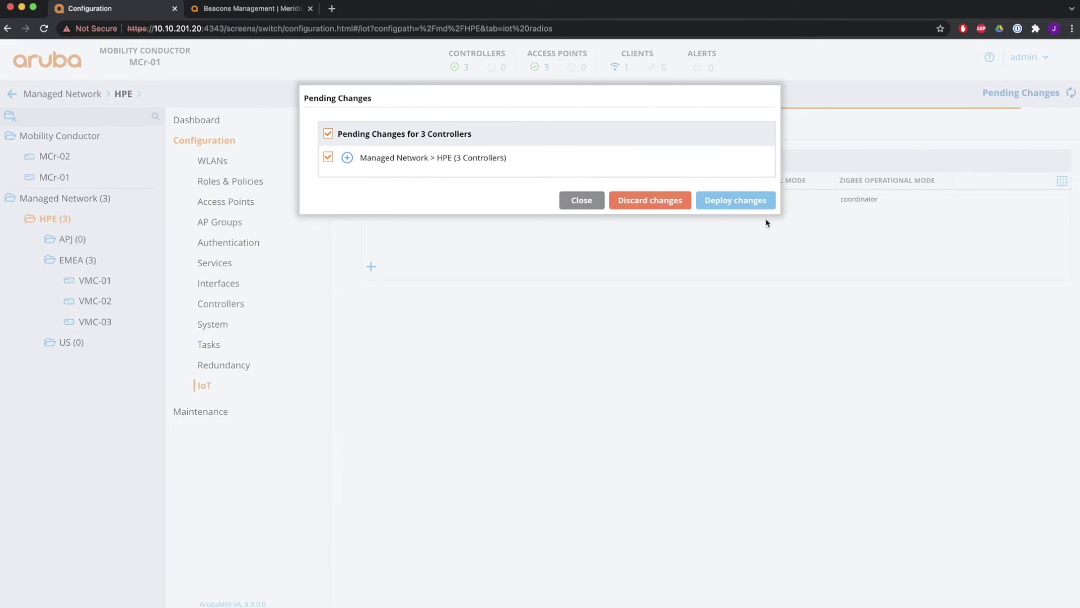
left_click(744, 202)
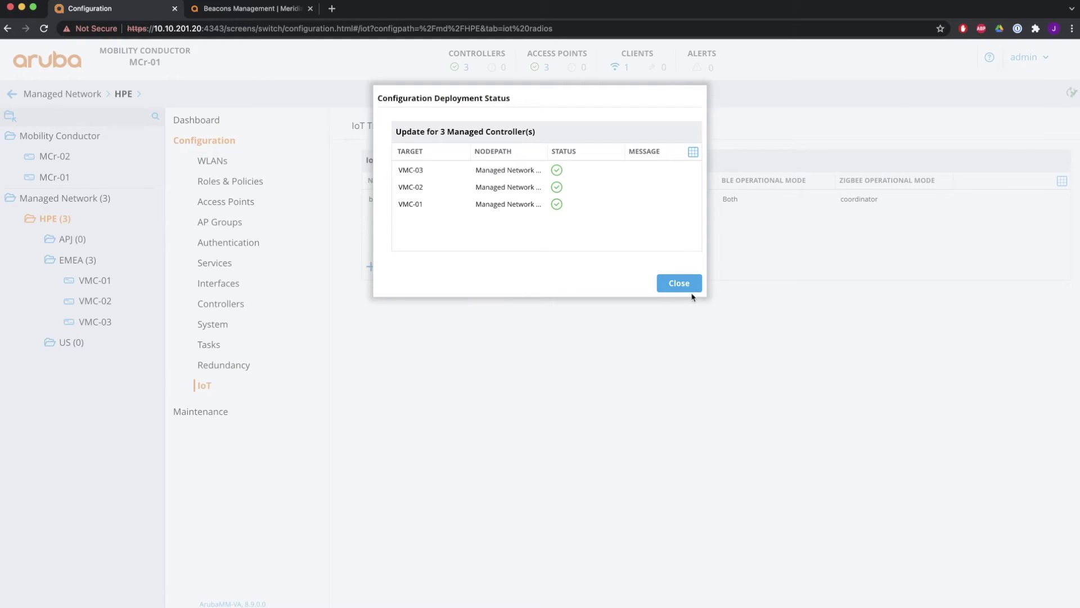
left_click(680, 281)
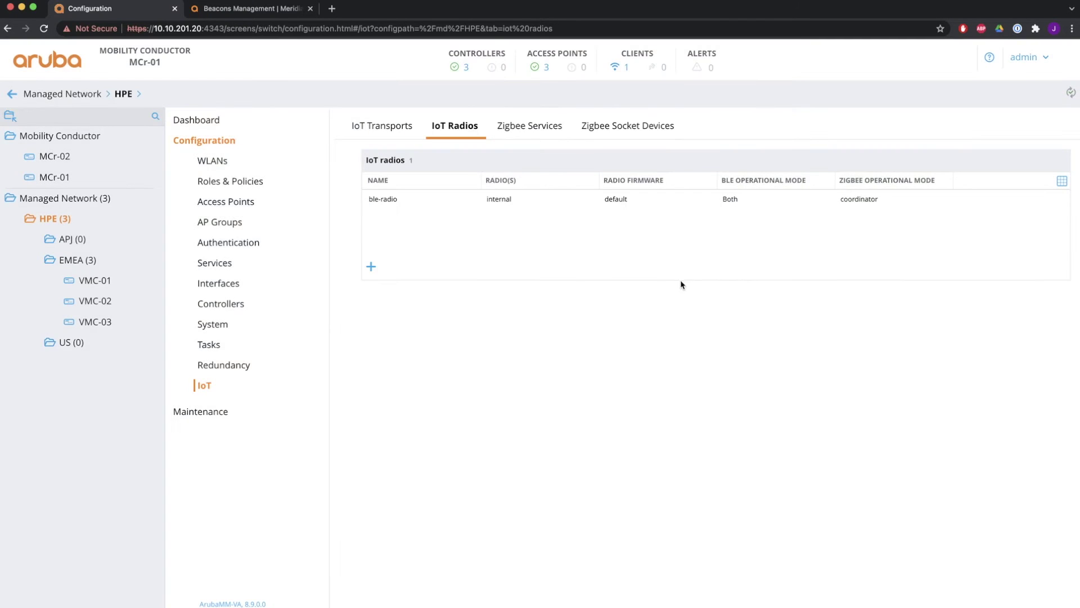
- Assign ble-radio as the IoT internal radio profile of the global-ap-group AP group and submit the change
left_click(212, 223)
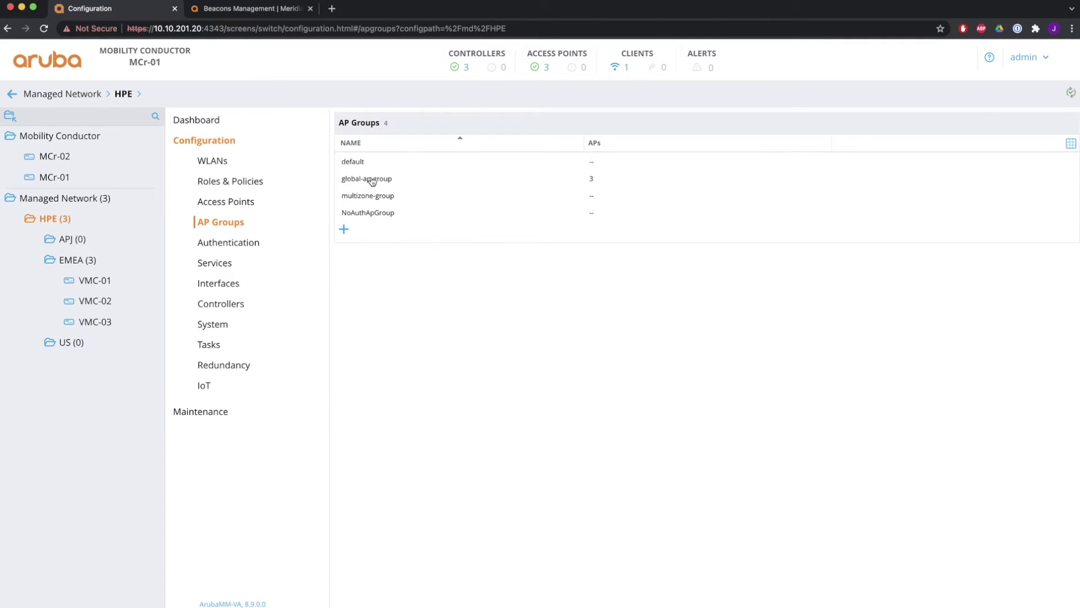
left_click(371, 179)
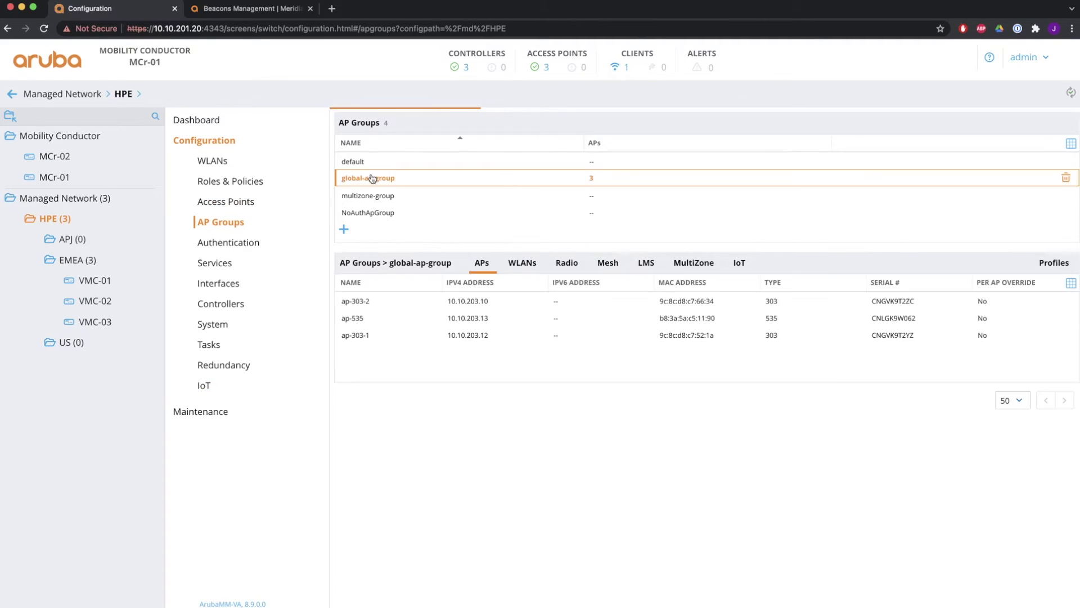
left_click(739, 264)
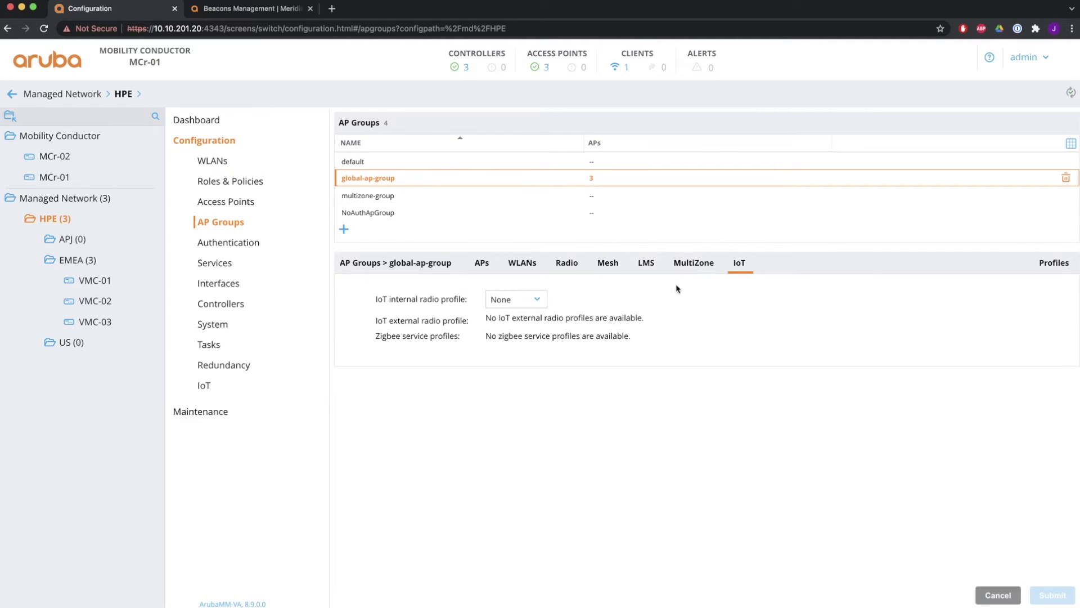
left_click(517, 300)
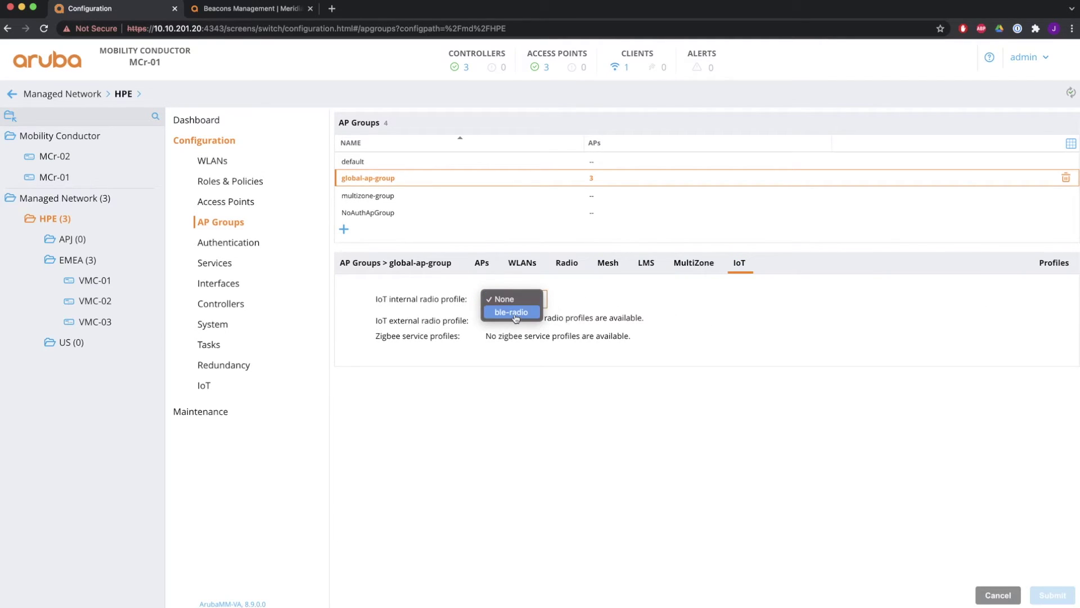
left_click(513, 314)
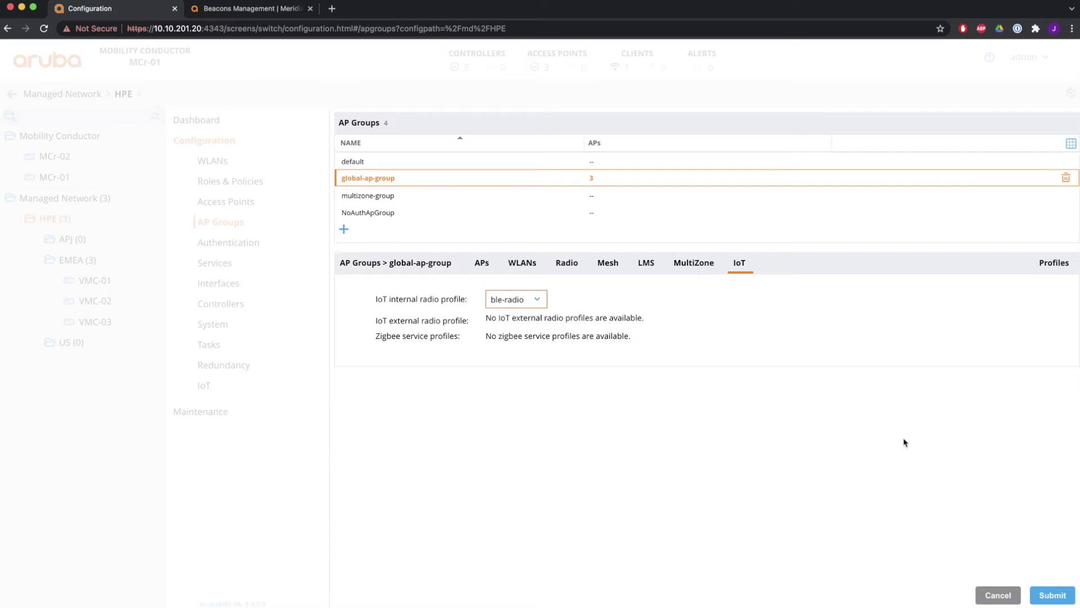
left_click(1052, 595)
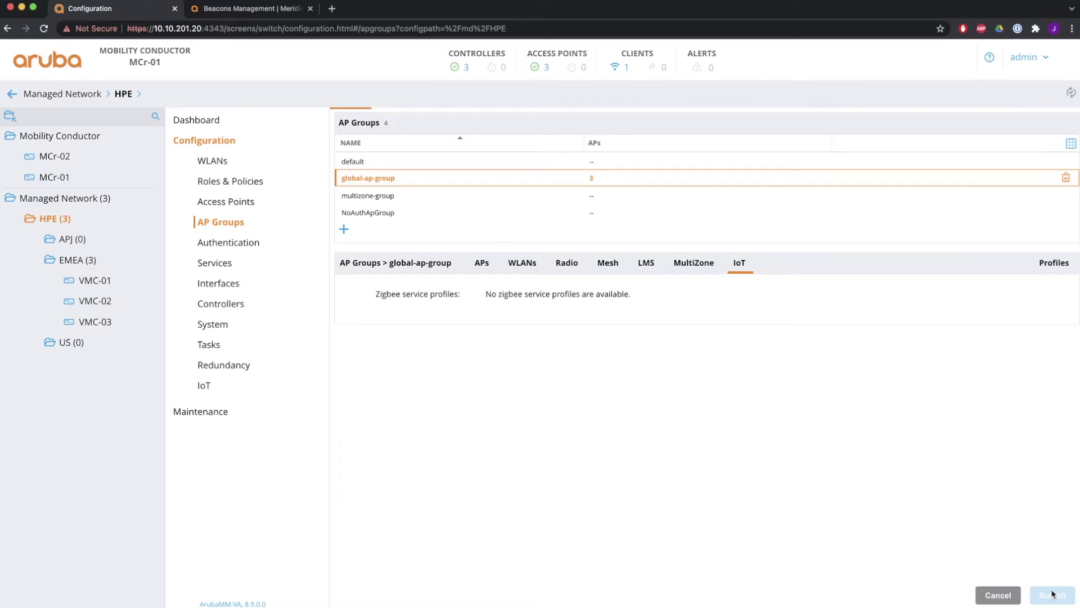
- Deploy the pending AP group change to the three HPE controllers and dismiss the deployment status
left_click(1017, 91)
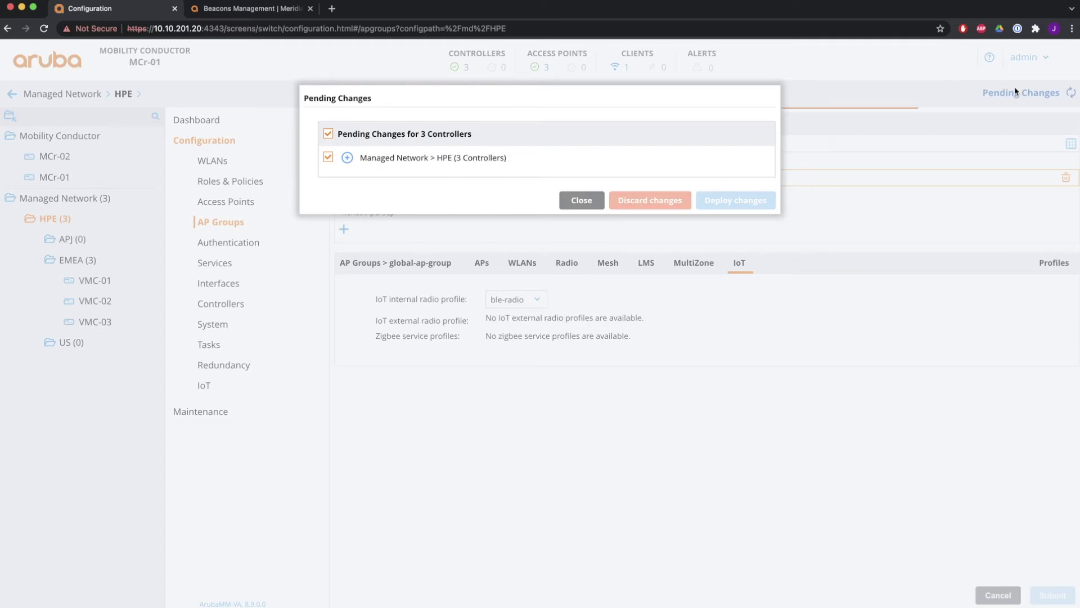
left_click(738, 201)
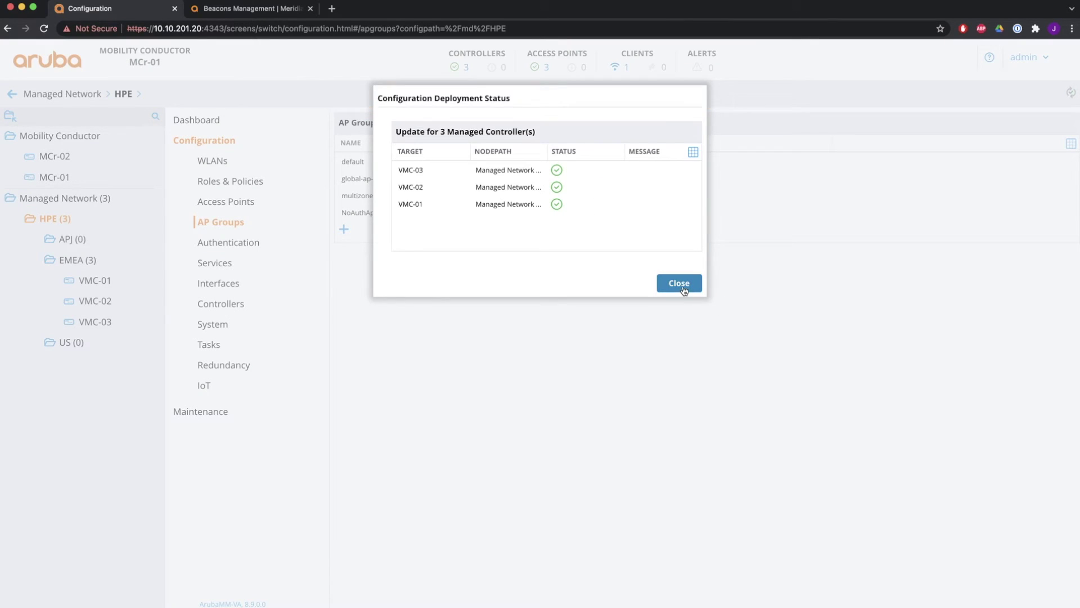
left_click(679, 283)
- Start a new IoT transport named meridian-beacon-management with the server type Meridian-Beacon-Management
left_click(207, 389)
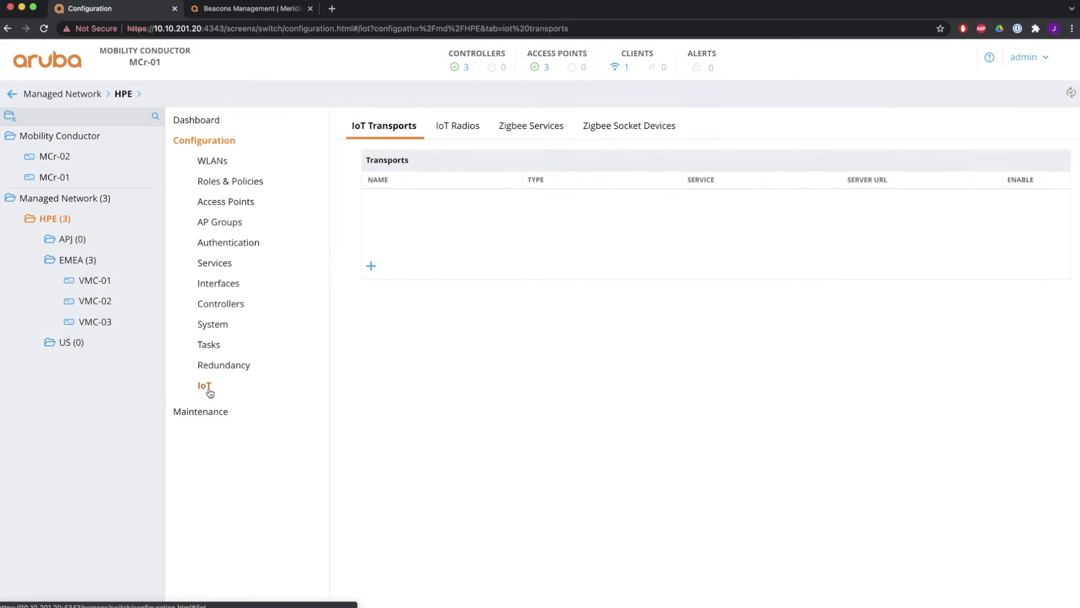
left_click(371, 265)
left_click(473, 326)
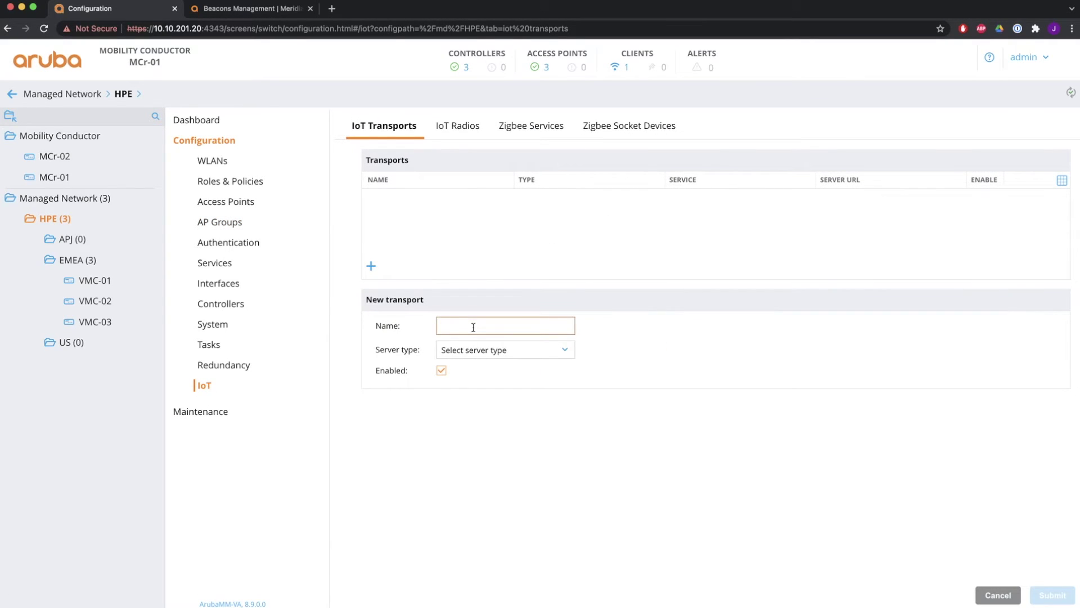
type("meridian")
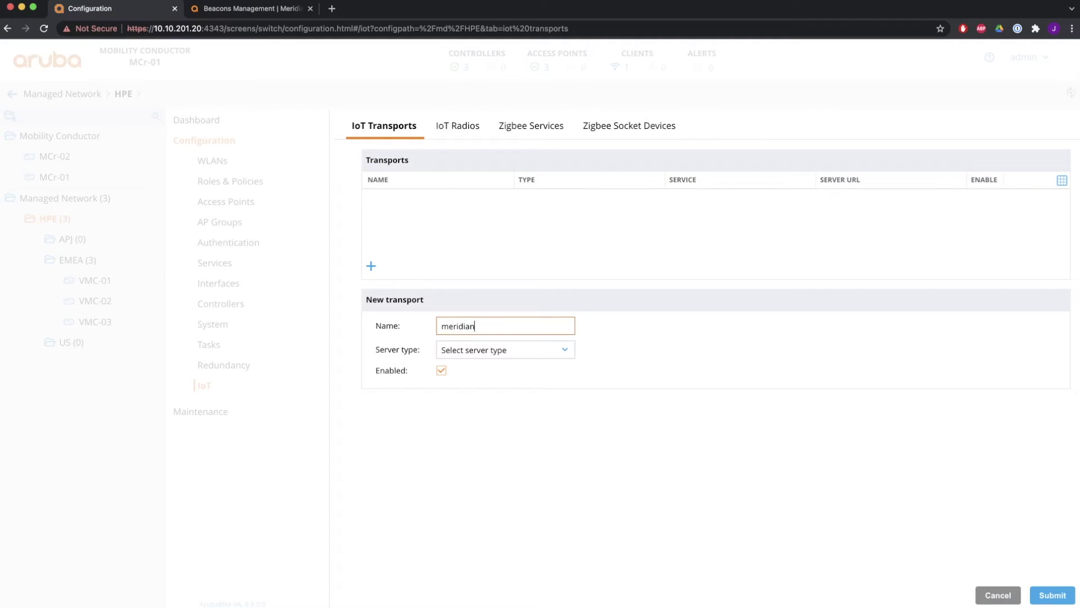
type("-beacon-management")
left_click(560, 351)
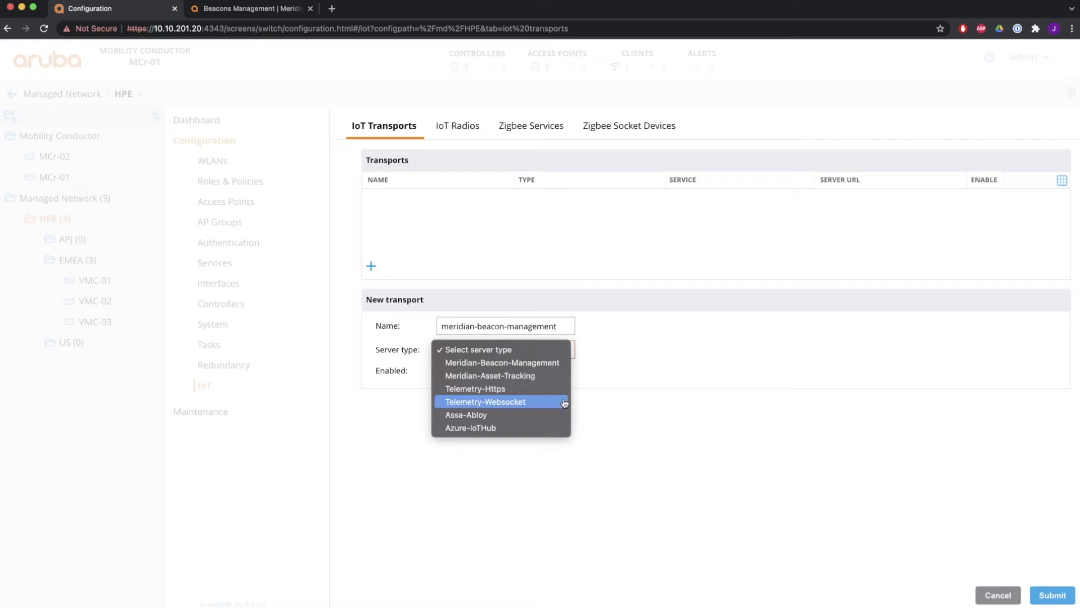
left_click(559, 368)
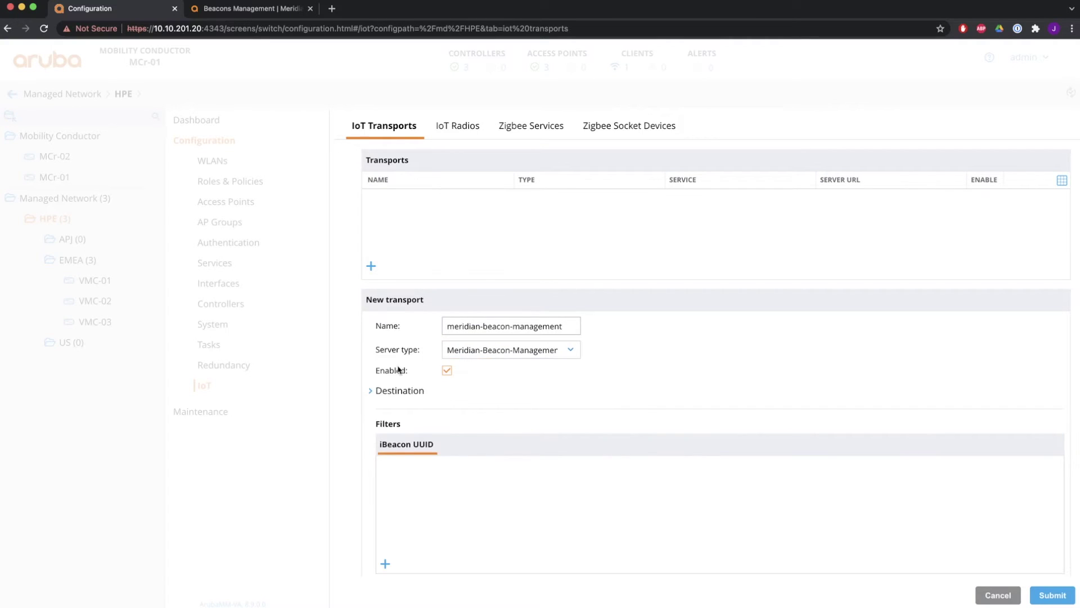
left_click(368, 393)
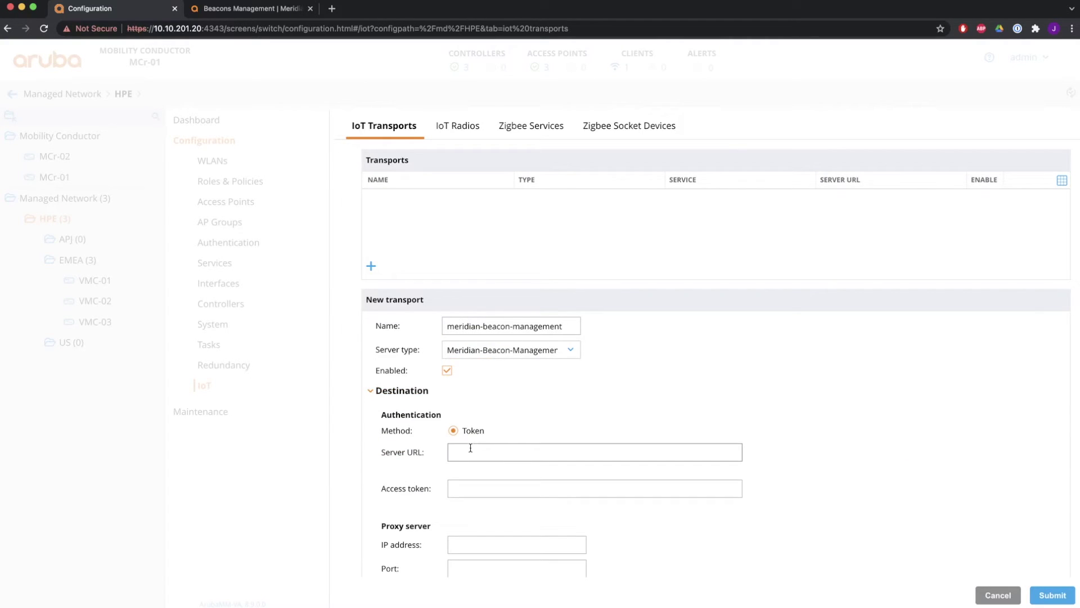
left_click(246, 9)
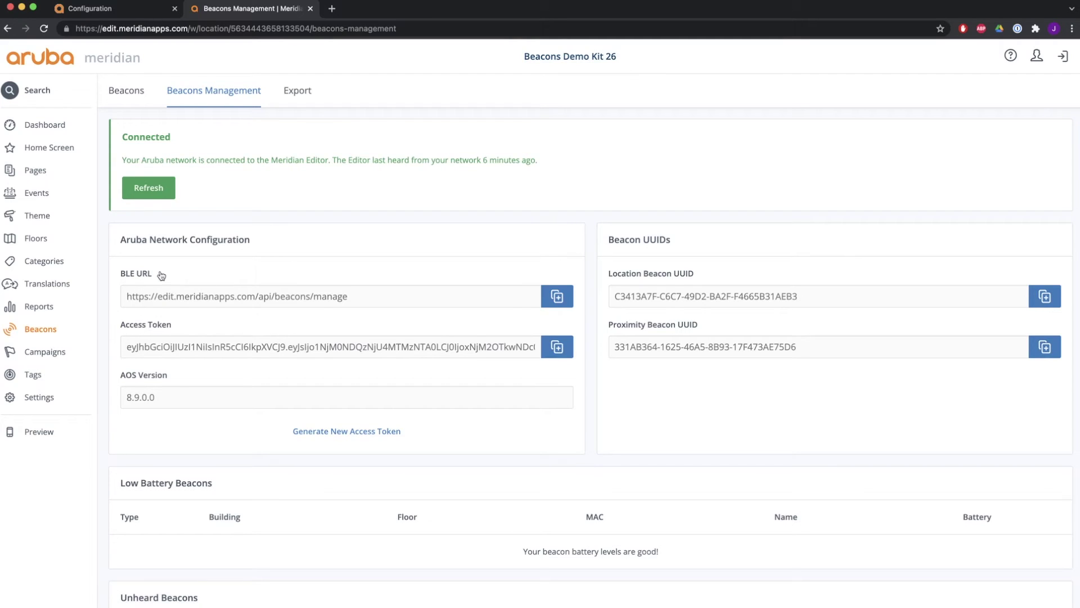
left_click(557, 296)
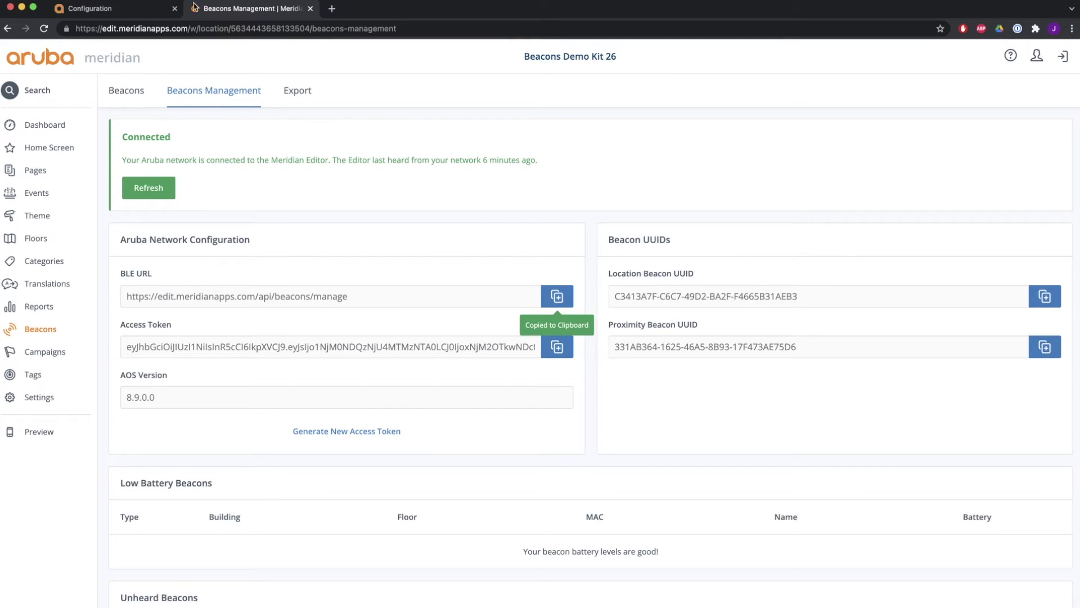
left_click(127, 10)
right_click(522, 454)
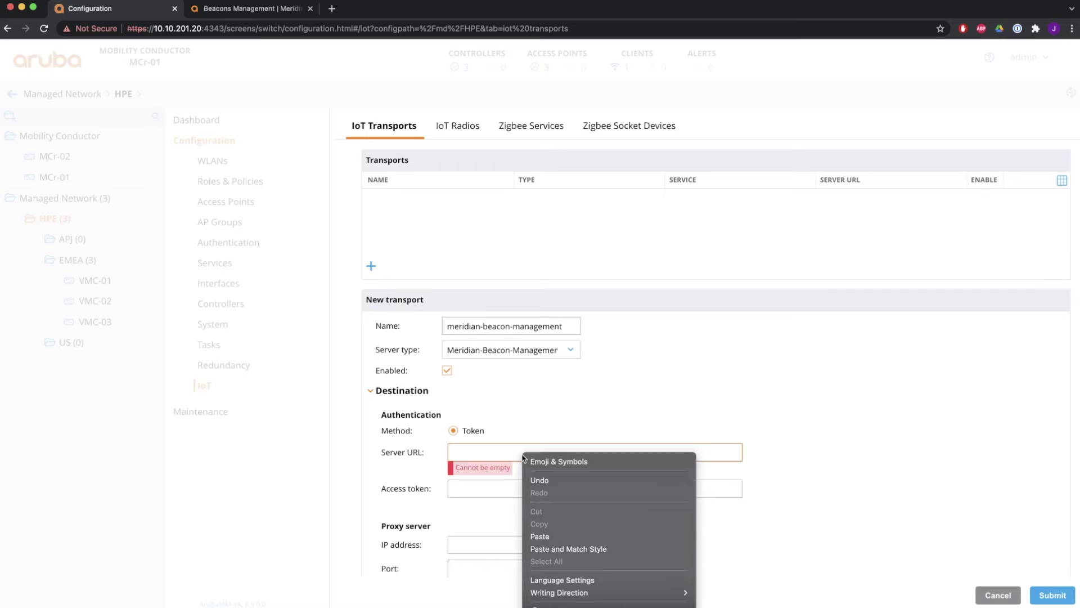
left_click(555, 540)
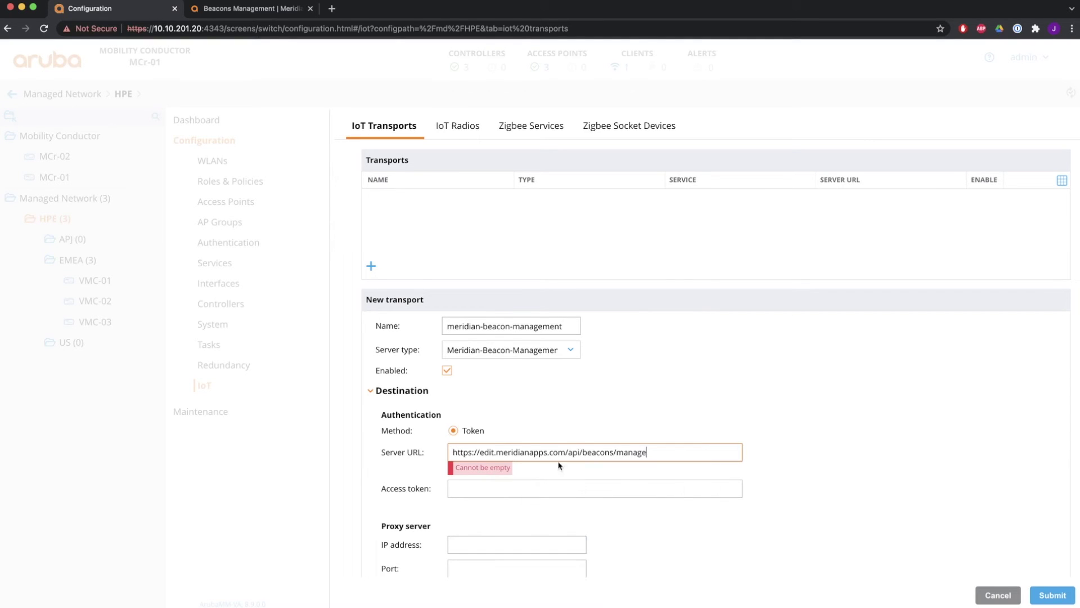
- Copy the access token from Meridian's Beacons Management page into the transport's Access token field
left_click(253, 8)
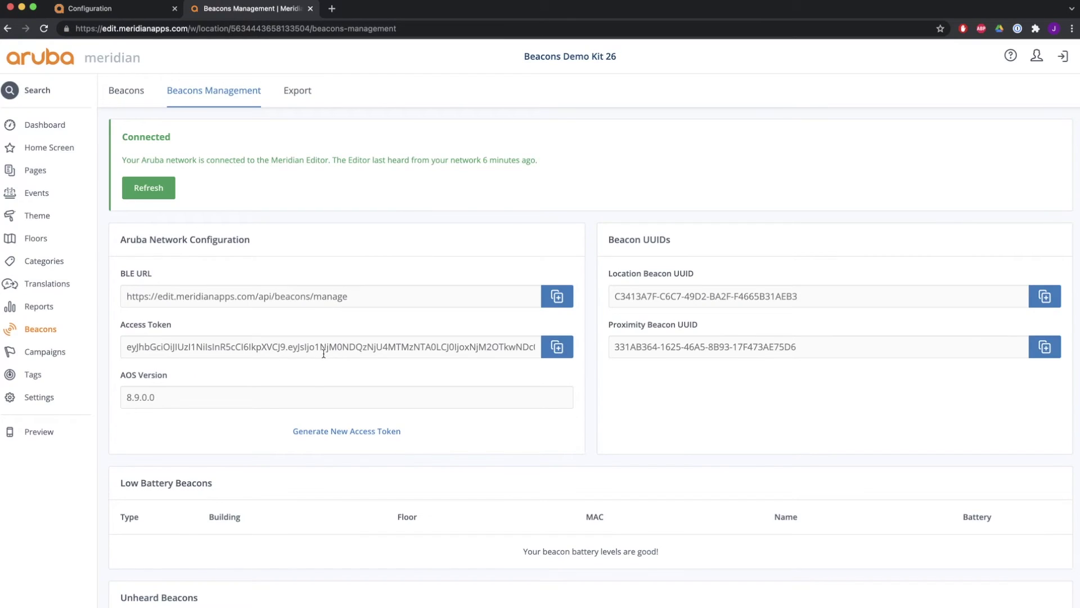
left_click(556, 345)
left_click(112, 8)
left_click(550, 488)
right_click(550, 488)
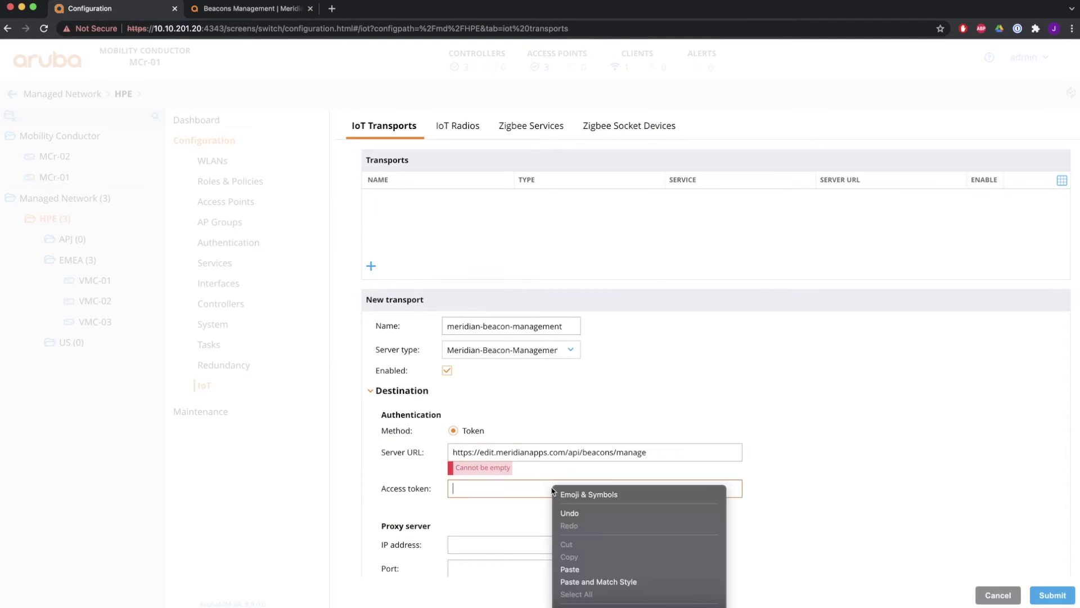
left_click(580, 569)
- Add global-ap-group to the transport's selected AP groups and submit the new transport
scroll(670, 539, "down", 1)
scroll(678, 531, "down", 5)
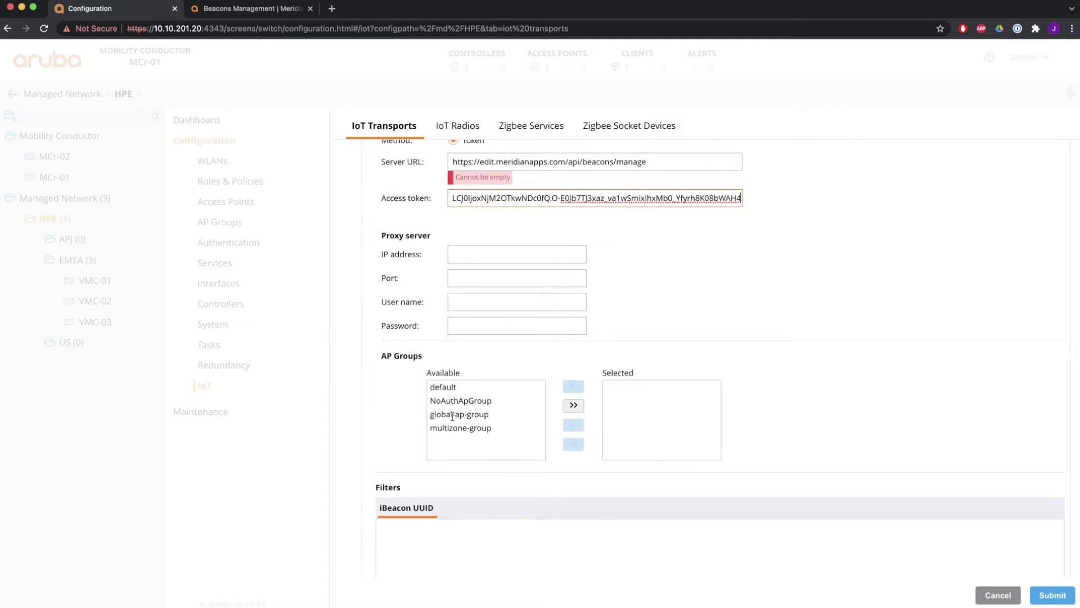
left_click(453, 415)
left_click(573, 386)
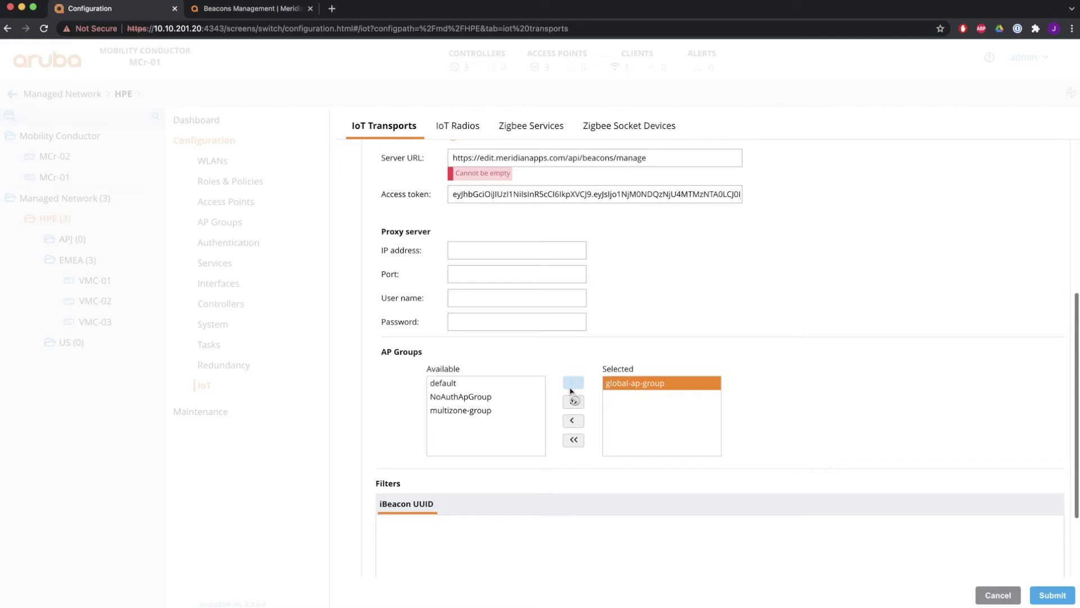
scroll(573, 392, "down", 2)
left_click(1055, 598)
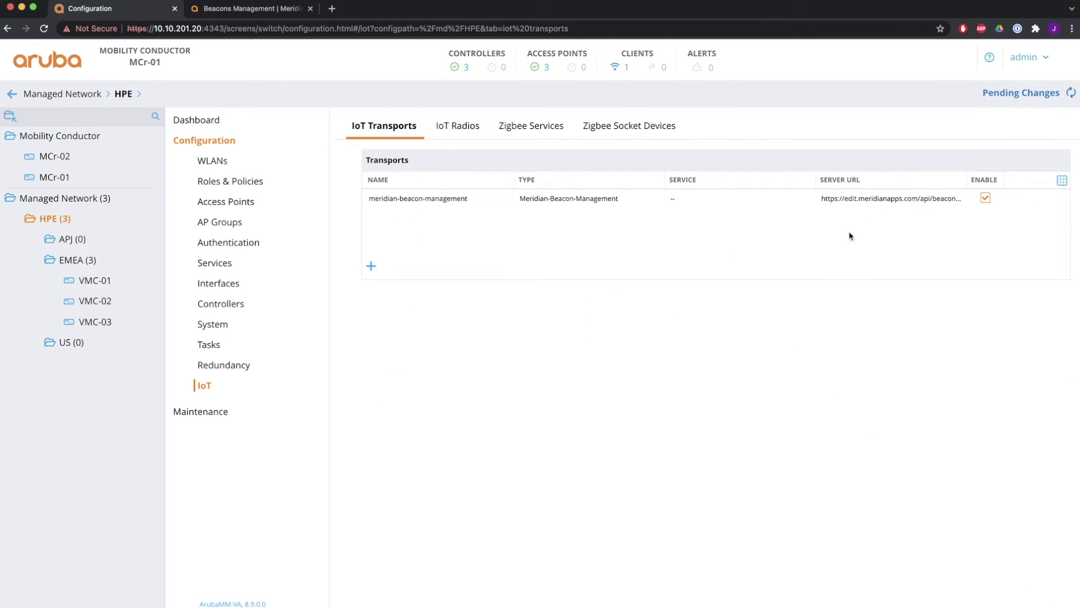
- Deploy the pending IoT transport configuration to the three HPE controllers and close the deployment status
left_click(1018, 95)
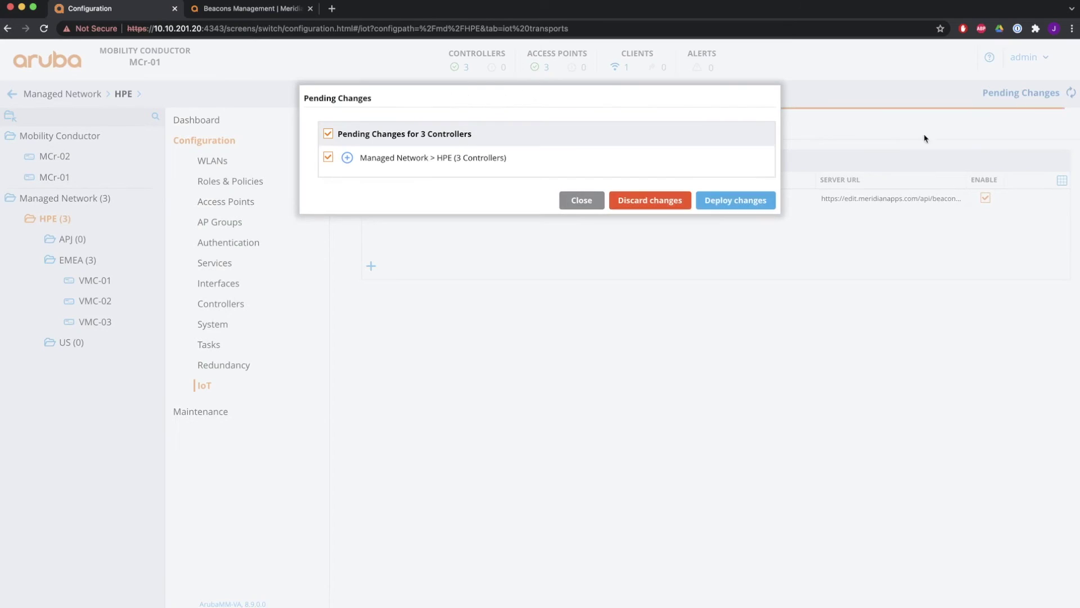
left_click(738, 203)
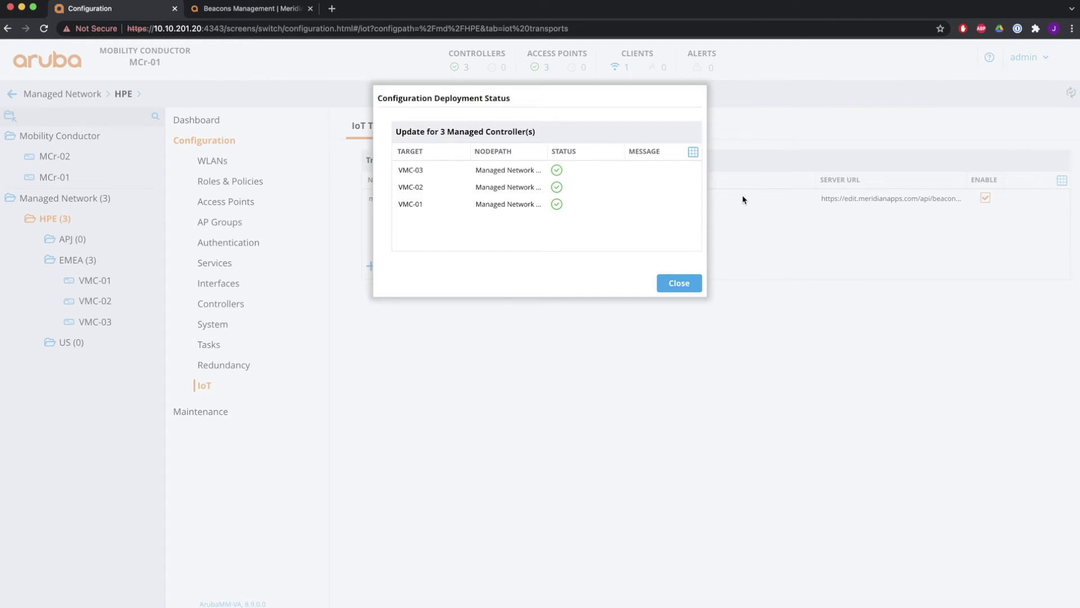
left_click(679, 283)
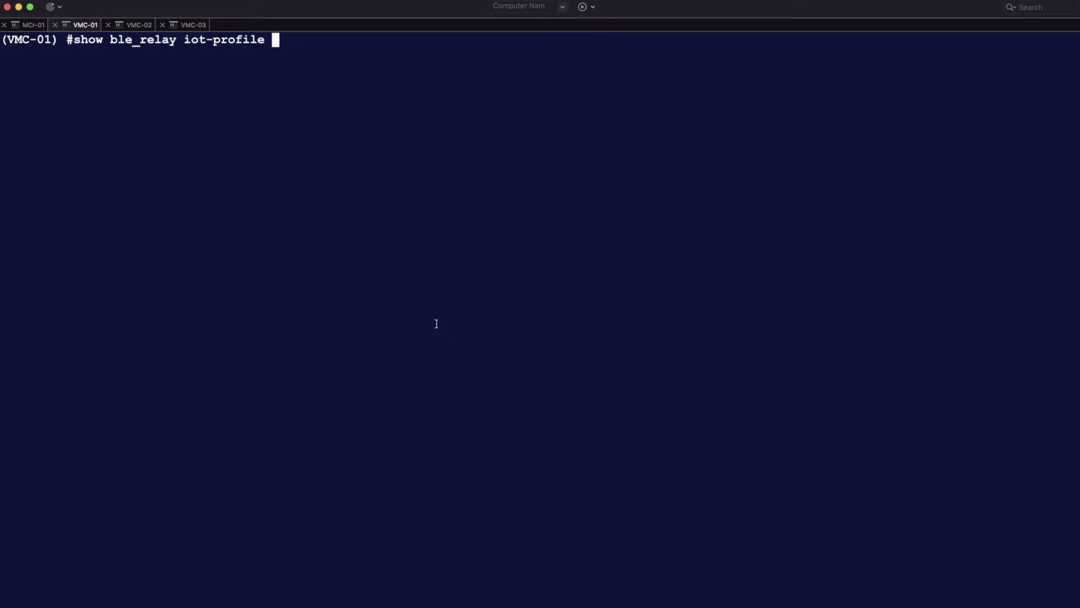
- Run show ble_relay iot-profile in the VMC-01 terminal and check the transport context and the last update, send and receive times
key("Return")
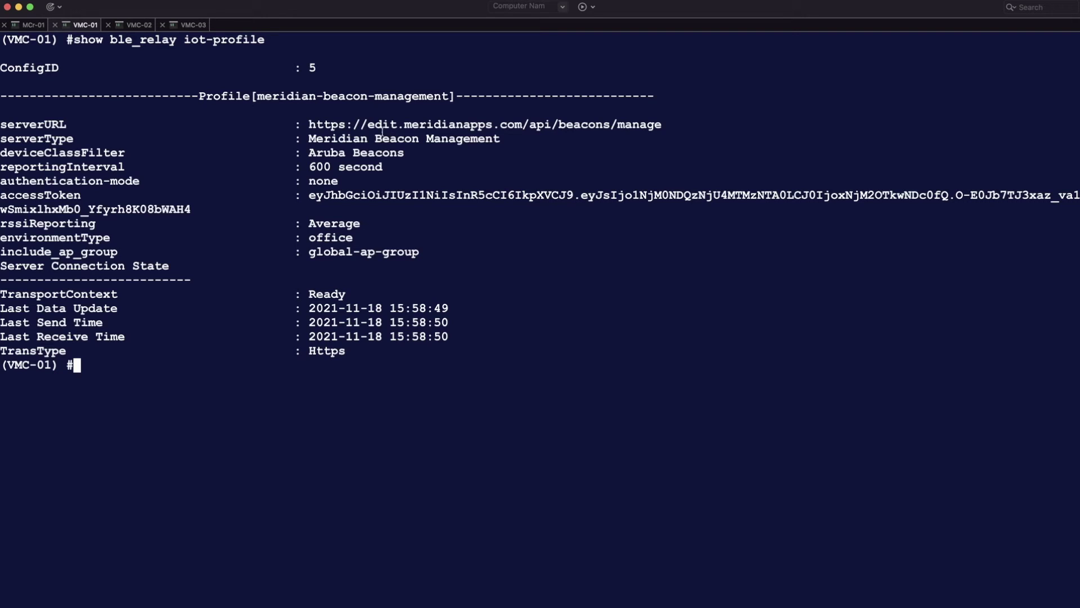
left_click_drag(133, 295, 450, 336)
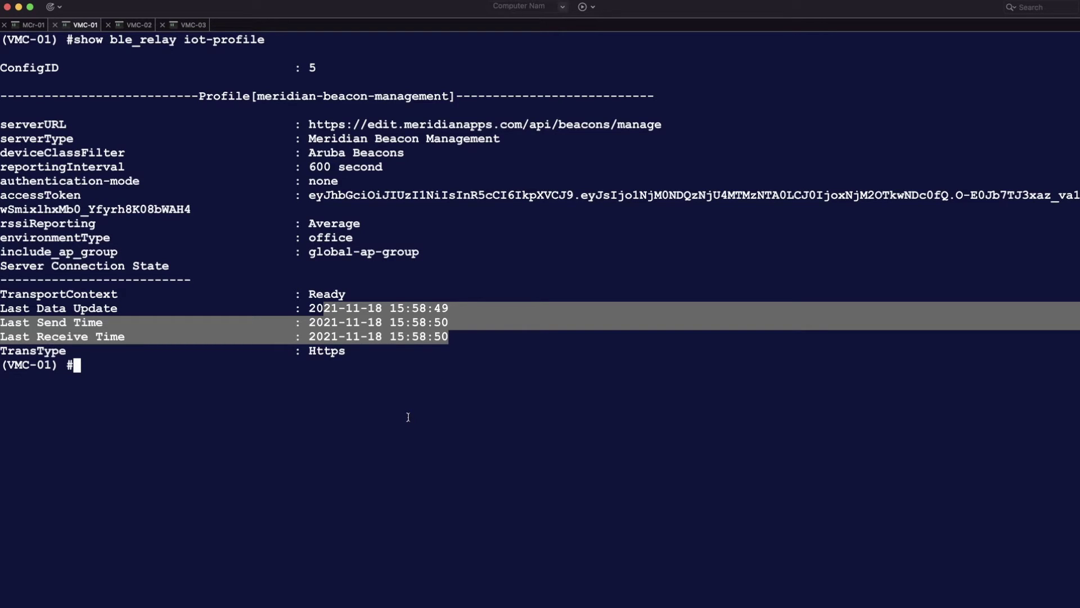
- Switch back to the Mobility Conductor, review the Managed Network's IoT dashboard and open the meridian-beacon-management transport stream details
key("super+Tab")
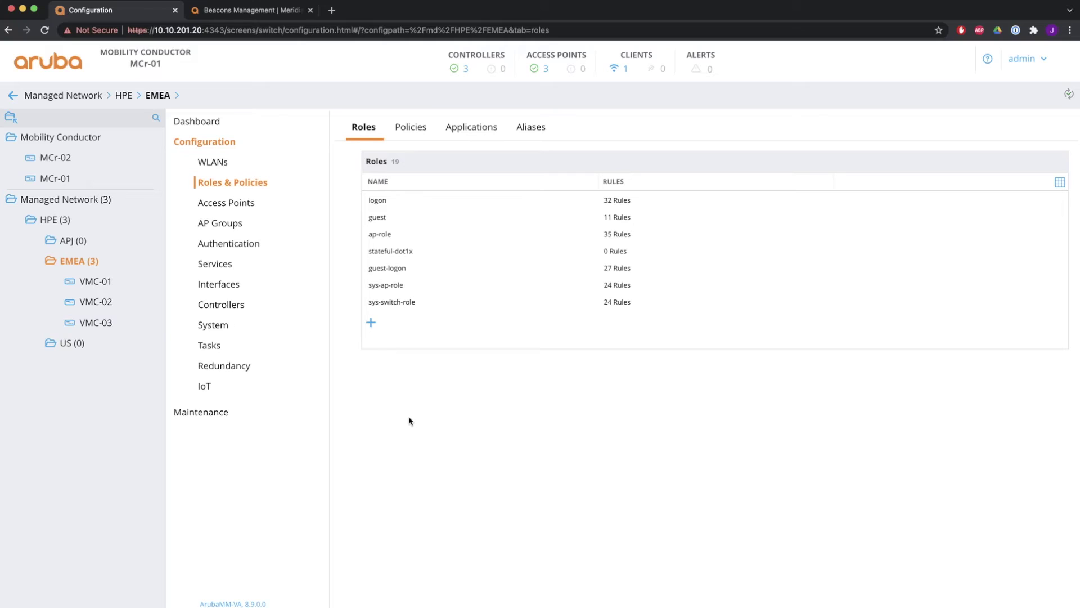
left_click(53, 202)
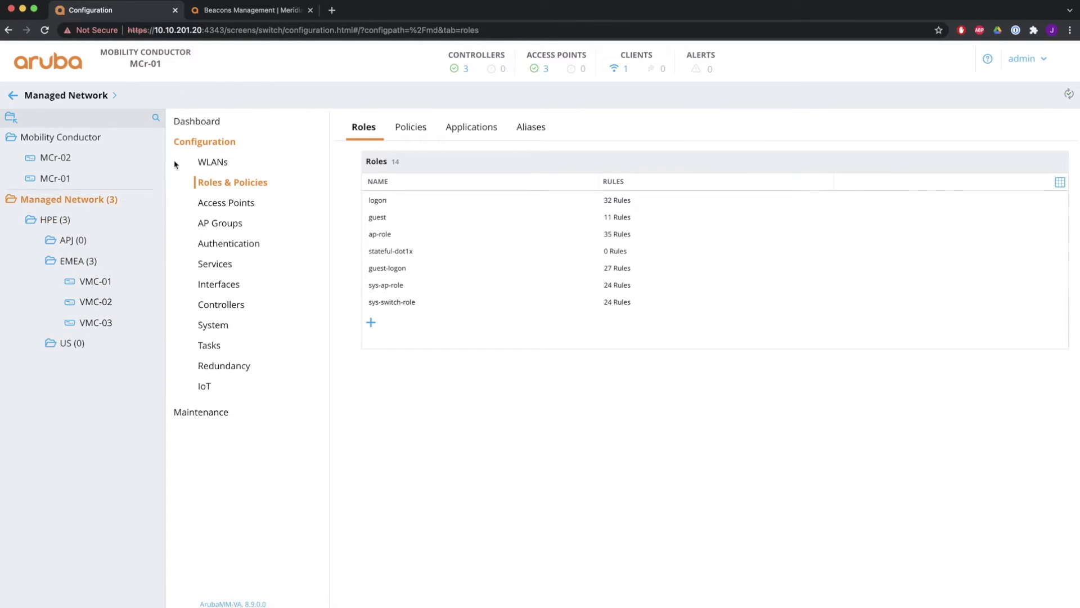
left_click(197, 123)
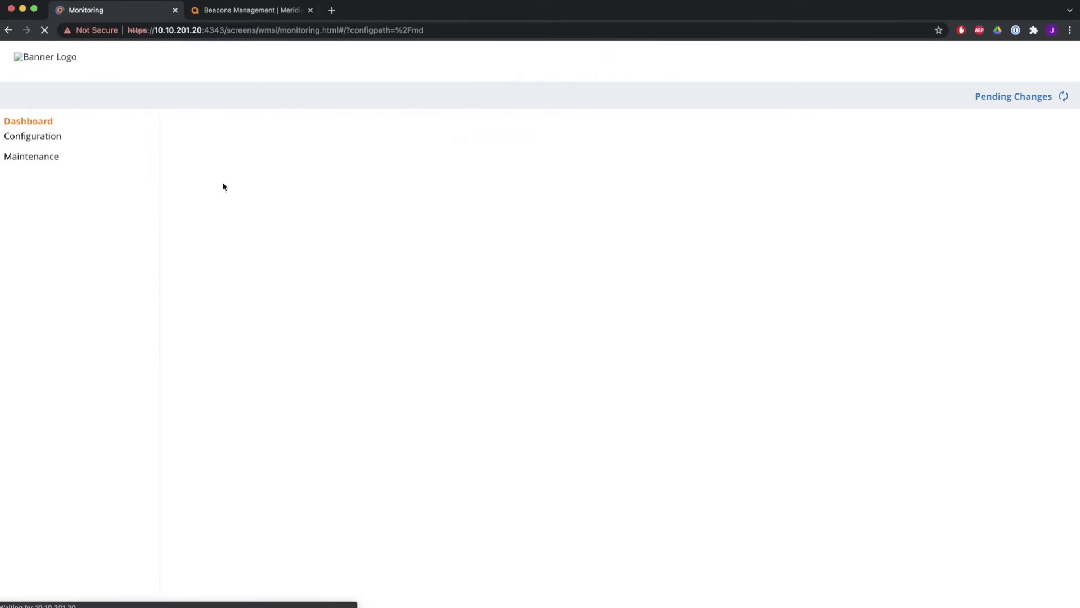
left_click(195, 238)
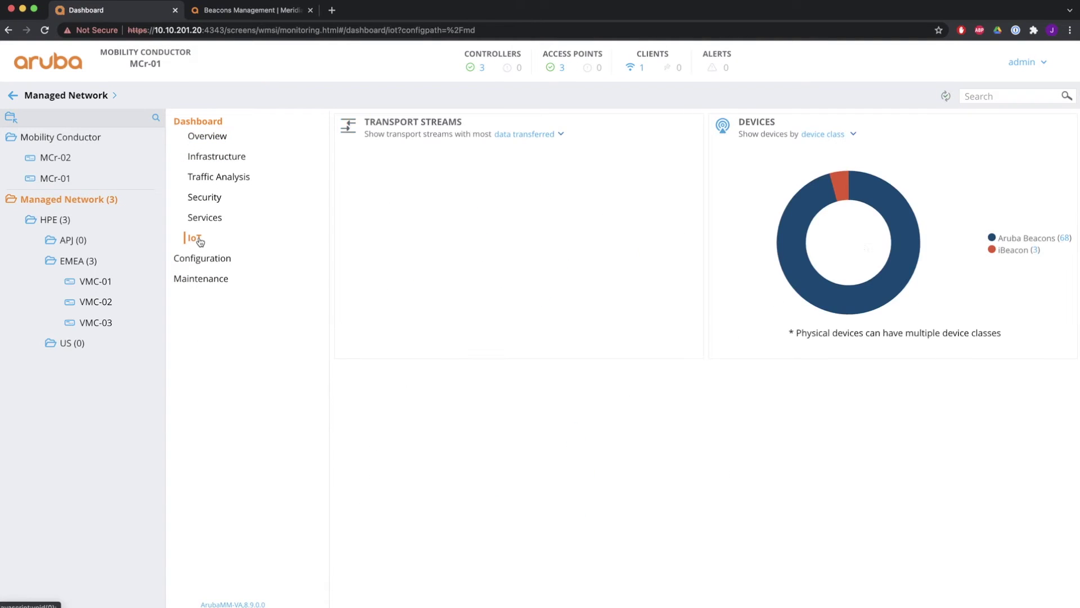
mouse_move(517, 202)
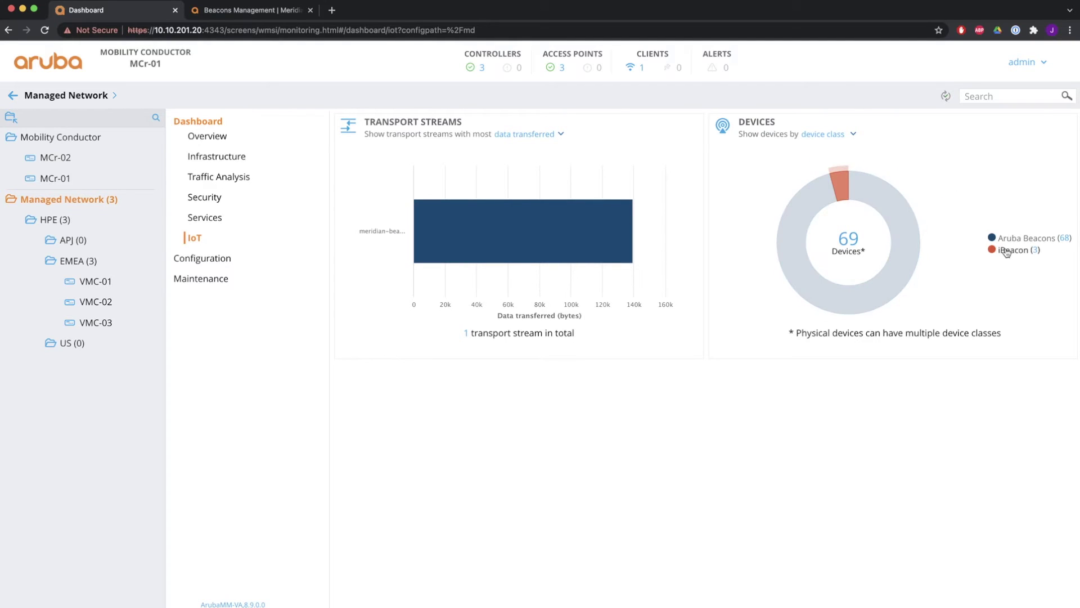
mouse_move(494, 164)
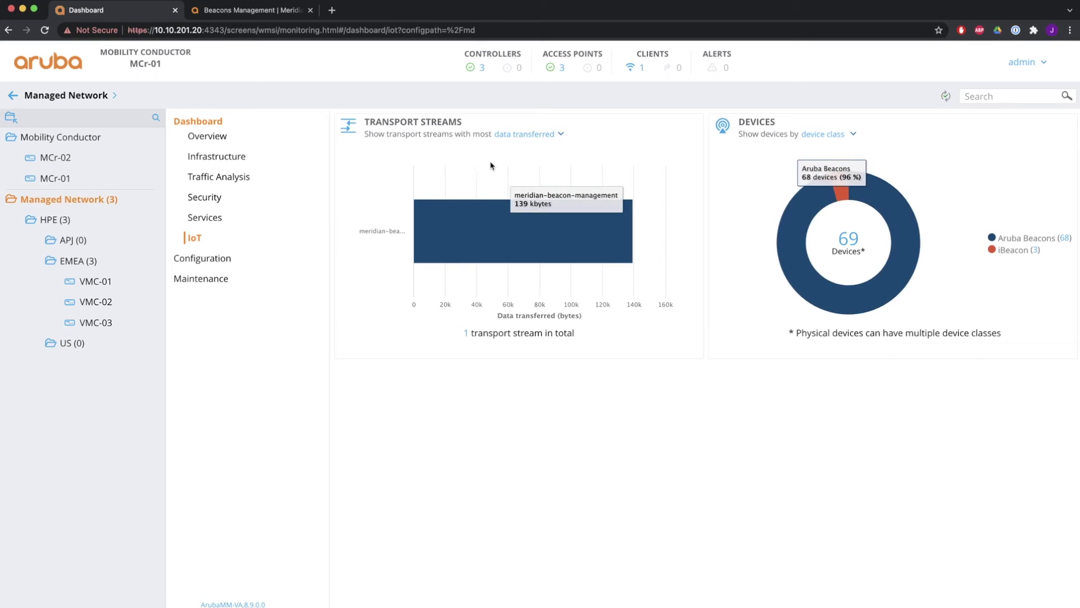
left_click(486, 214)
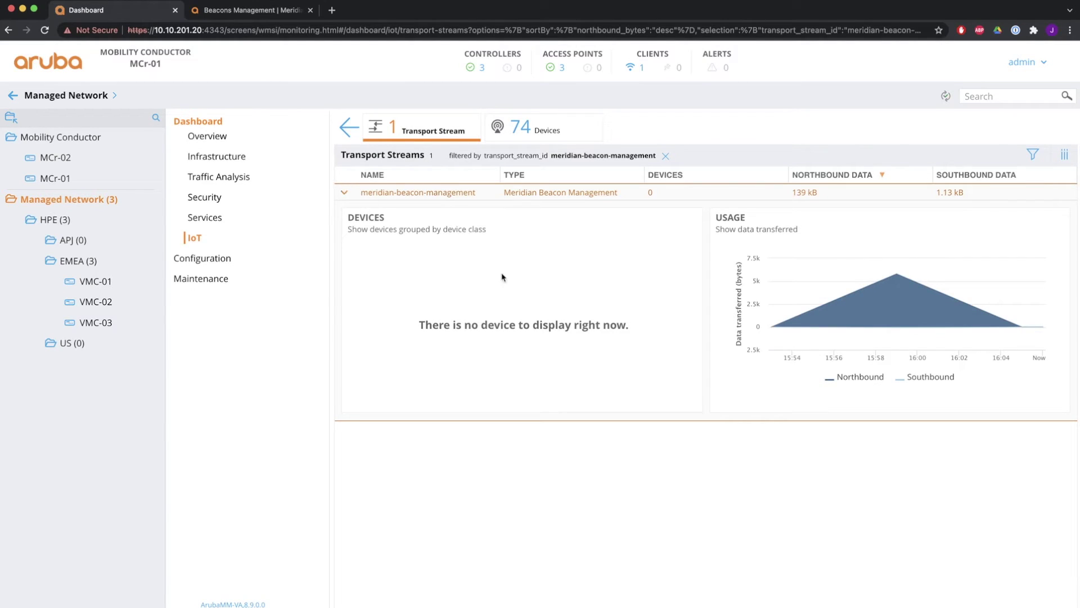
- Open the Devices list of the IoT dashboard and review the reported devices' class, battery level, RSSI, last-seen time and reporting AP
left_click(531, 131)
scroll(659, 316, "down", 3)
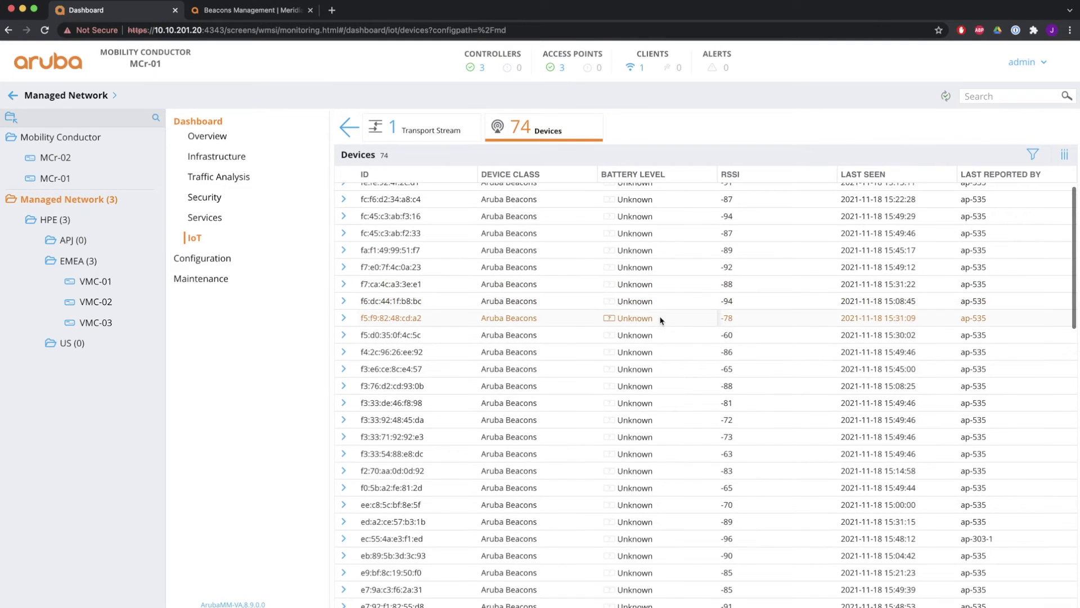
scroll(659, 316, "down", 10)
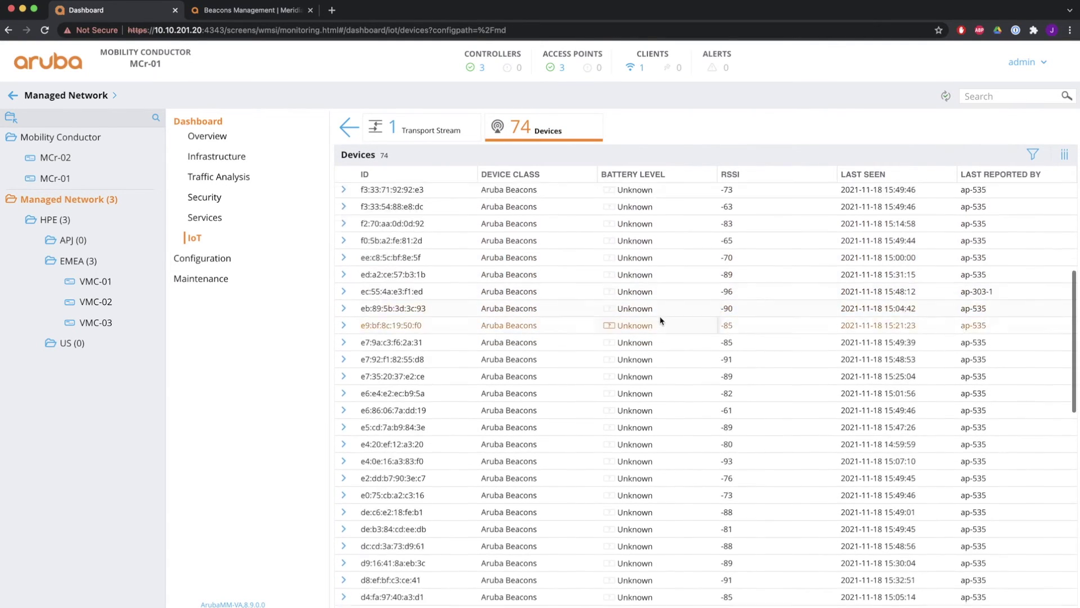
scroll(659, 315, "down", 6)
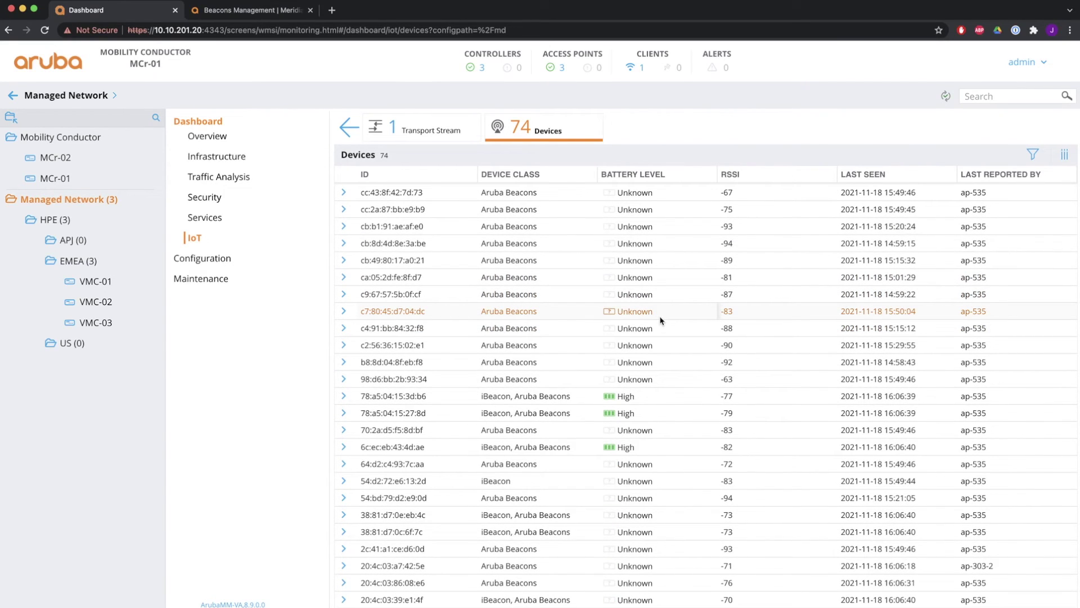
- Switch to the VMC-01 terminal, clear it, run show ap ble-database and check the listed AP names and radio types
key("super+Tab")
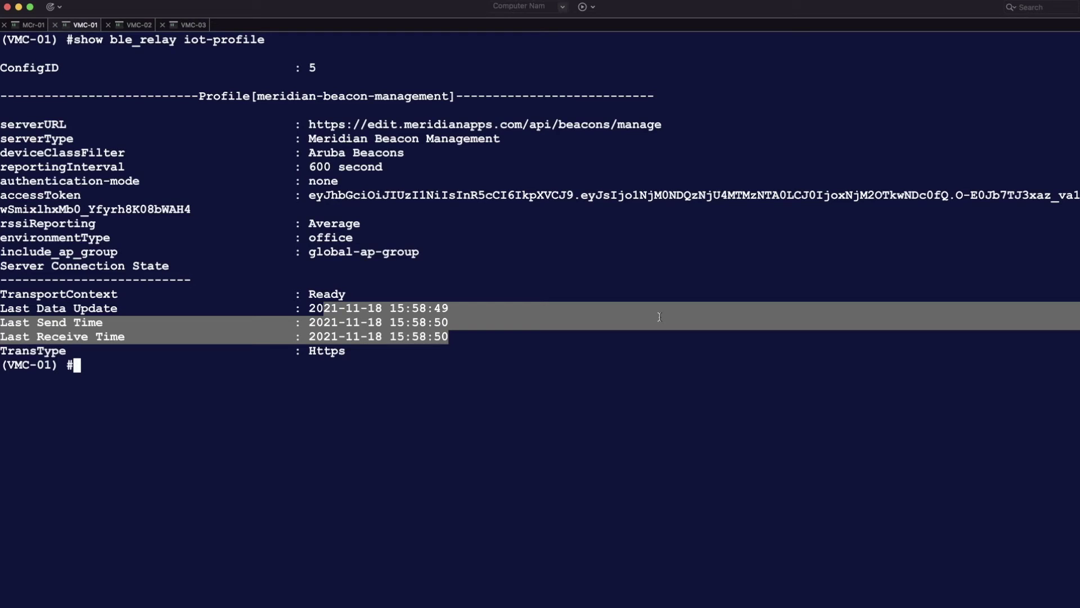
left_click(542, 391)
key("super+k")
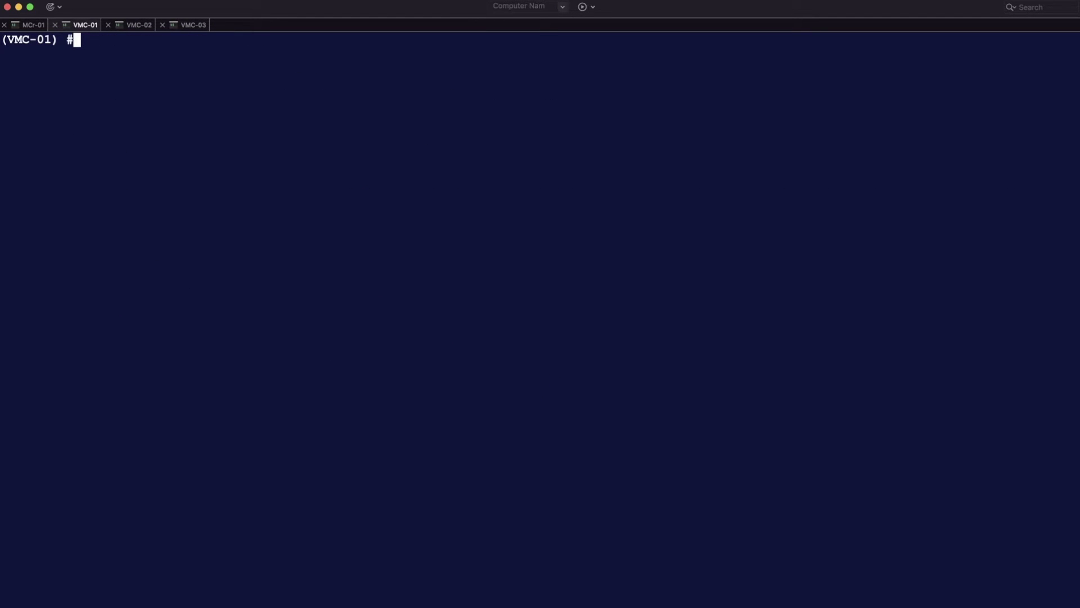
key("super+Tab")
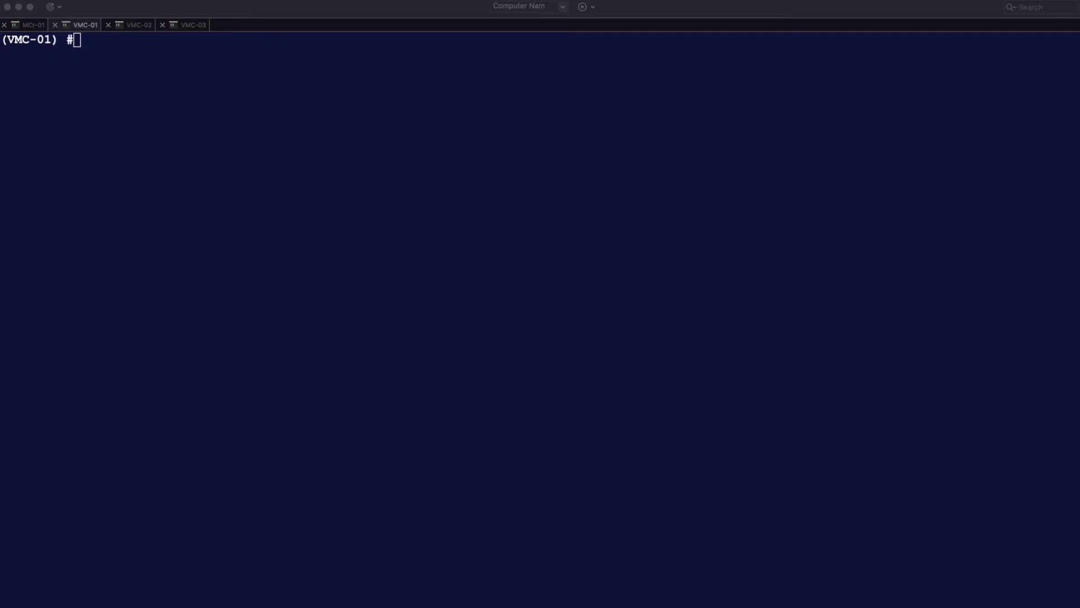
left_click(113, 100)
type("show ap ble-database")
key("Return")
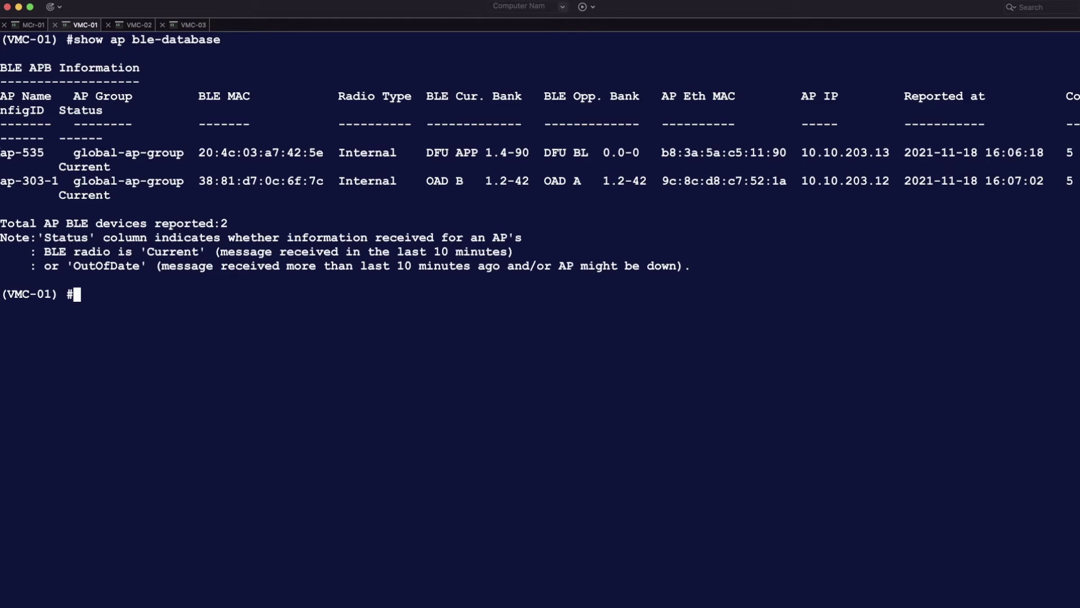
double_click(0, 151)
left_click(1, 180)
left_click_drag(1, 180, 82, 181)
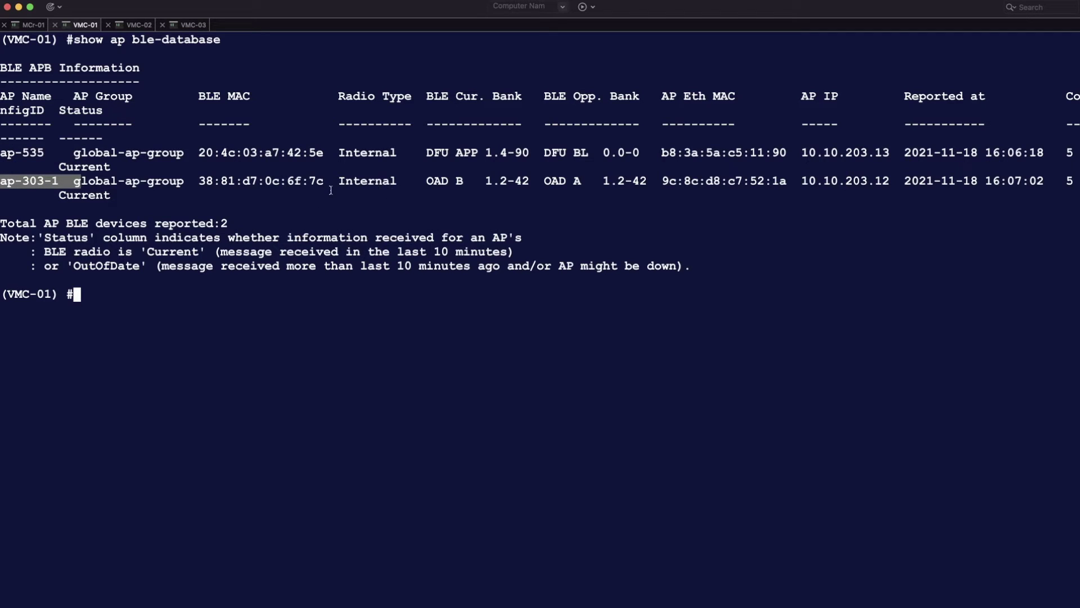
left_click_drag(375, 181, 369, 189)
left_click_drag(341, 152, 360, 181)
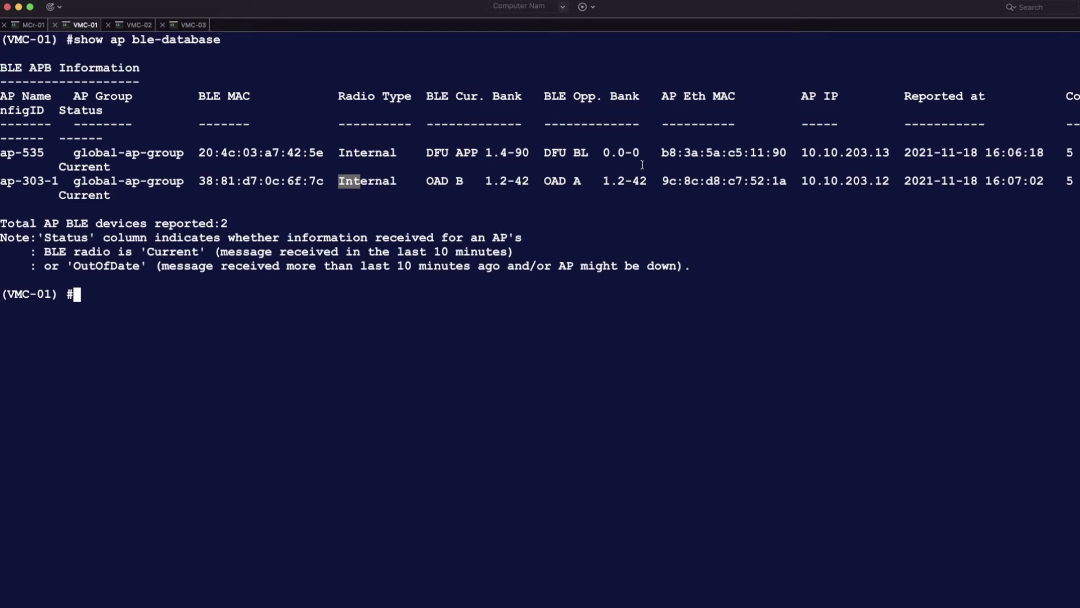
- Run show ap debug ble-config ap-name ap-535 on a cleared screen and check the IoT radio profile and Zigbee service profile sections
key("super+k")
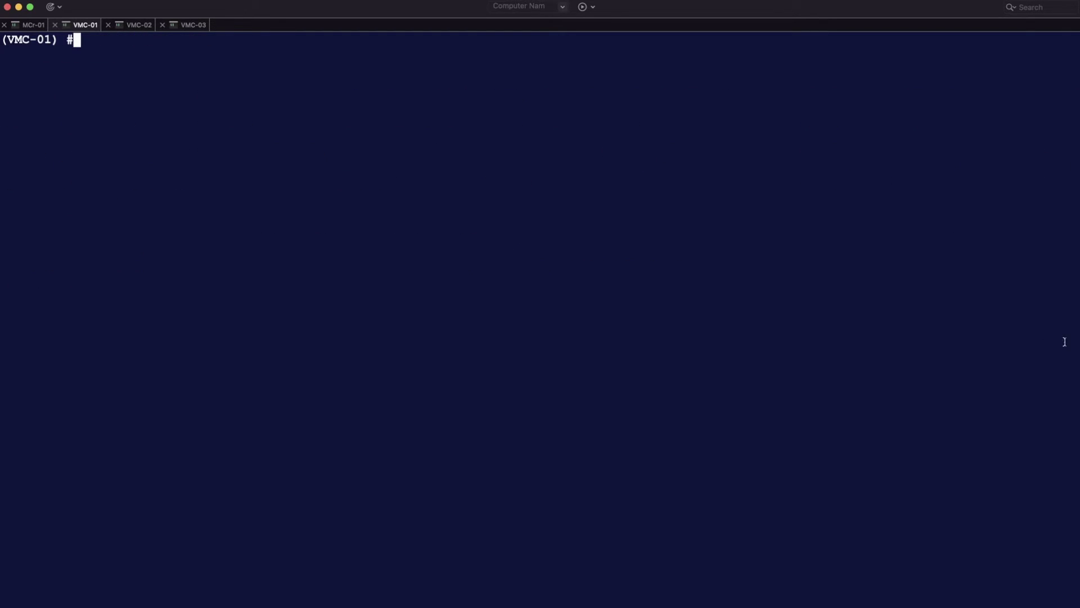
type("show ap debug ble-config ap-name ap-535")
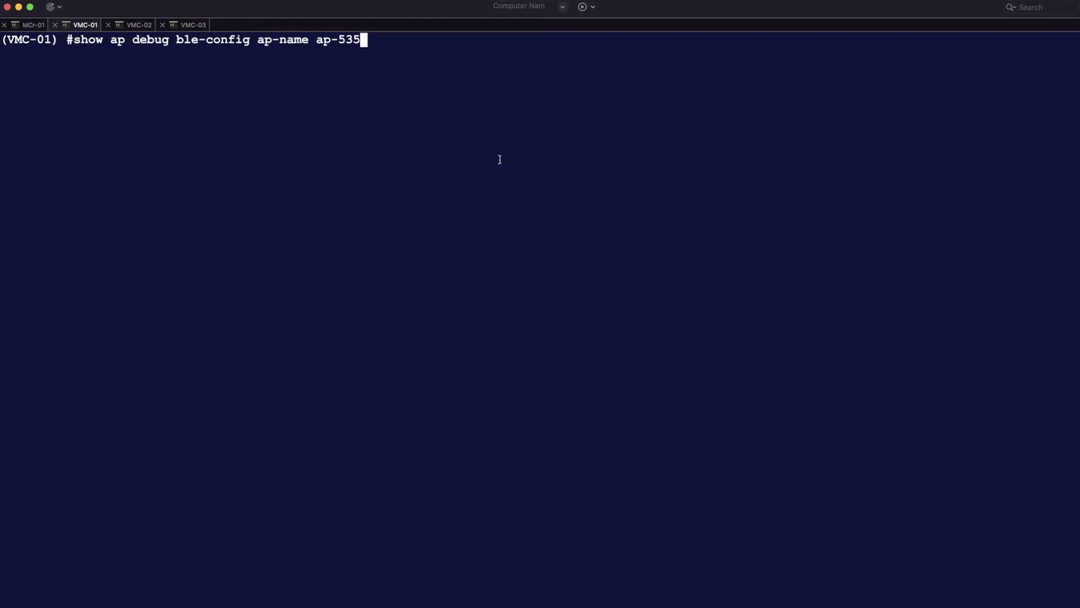
key("Return")
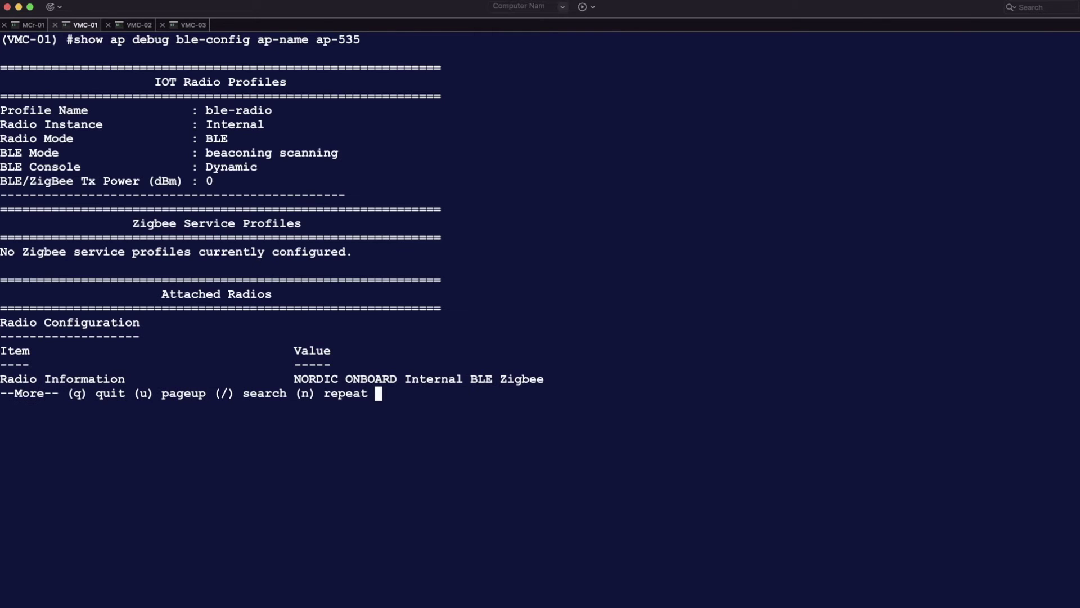
left_click_drag(162, 82, 276, 82)
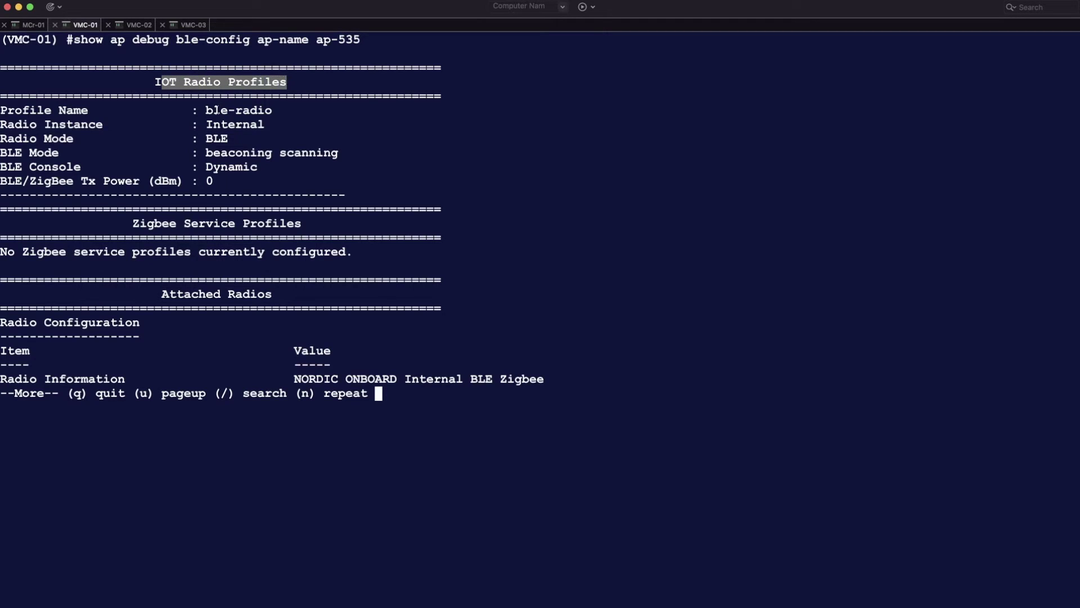
left_click_drag(206, 110, 275, 109)
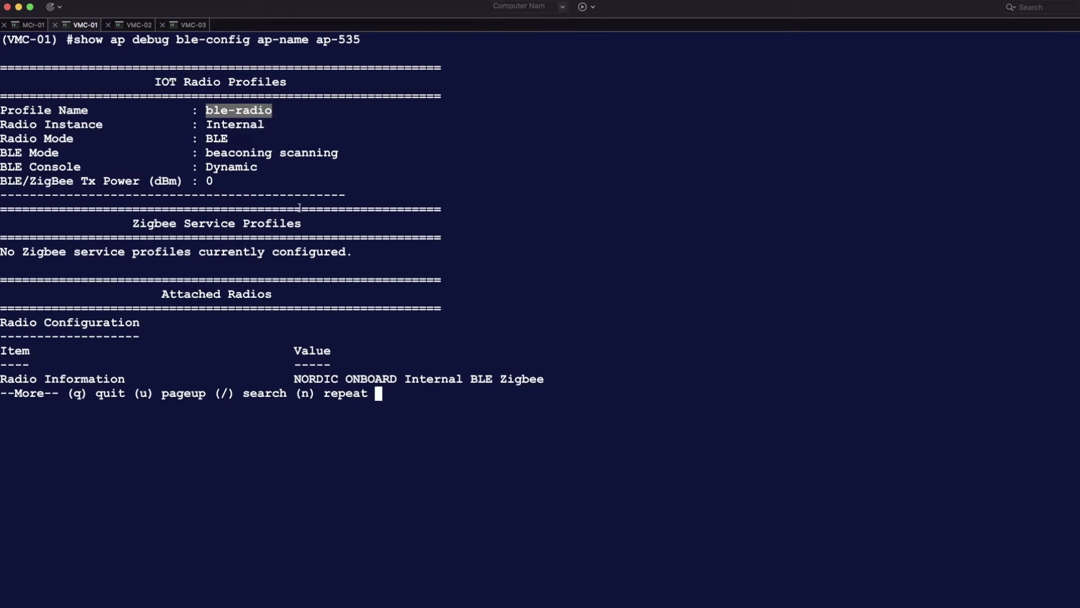
left_click_drag(131, 223, 294, 223)
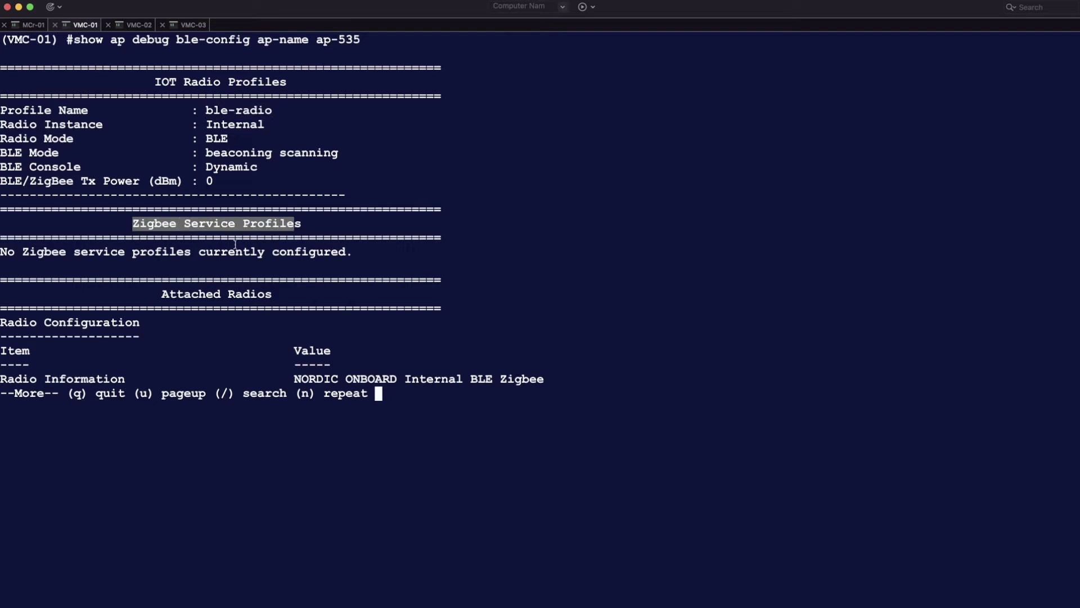
left_click_drag(198, 252, 316, 251)
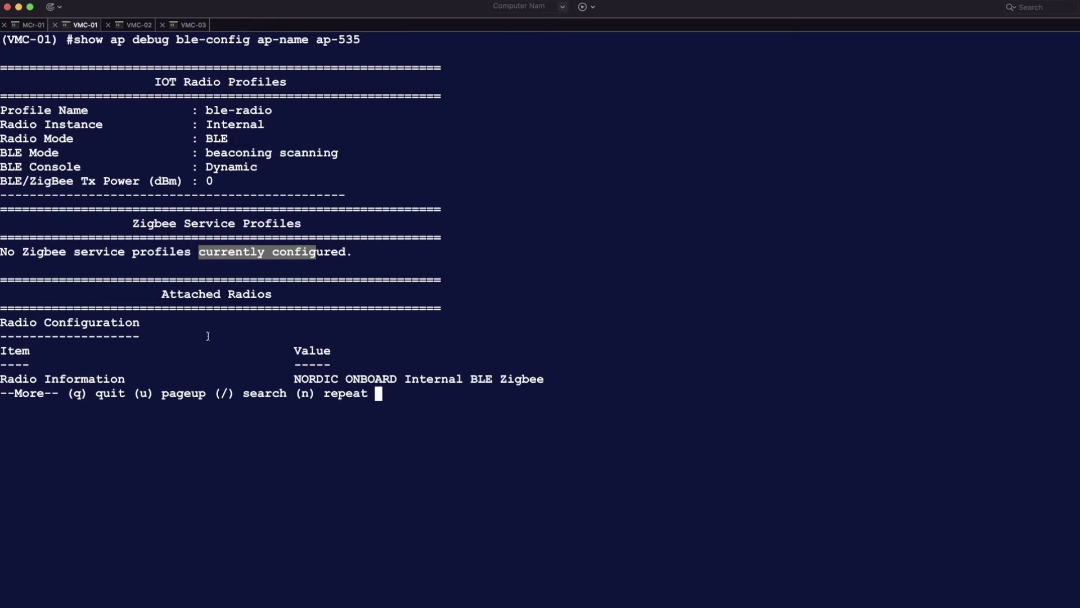
- Page through the rest of the ap-535 BLE configuration, checking the attached radios and the IoT transport profiles
key("space")
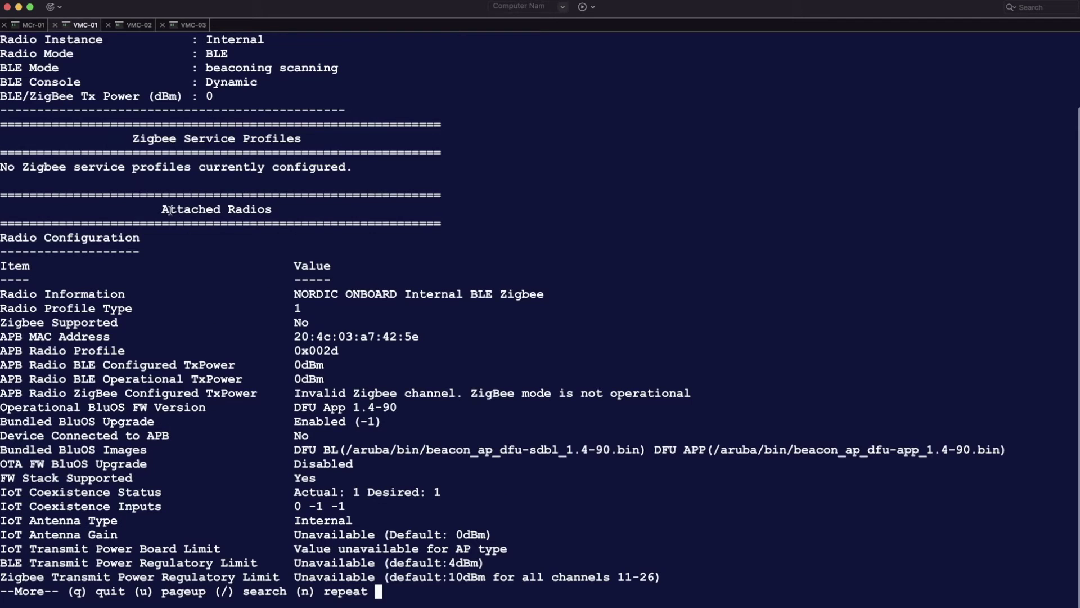
left_click_drag(162, 209, 257, 209)
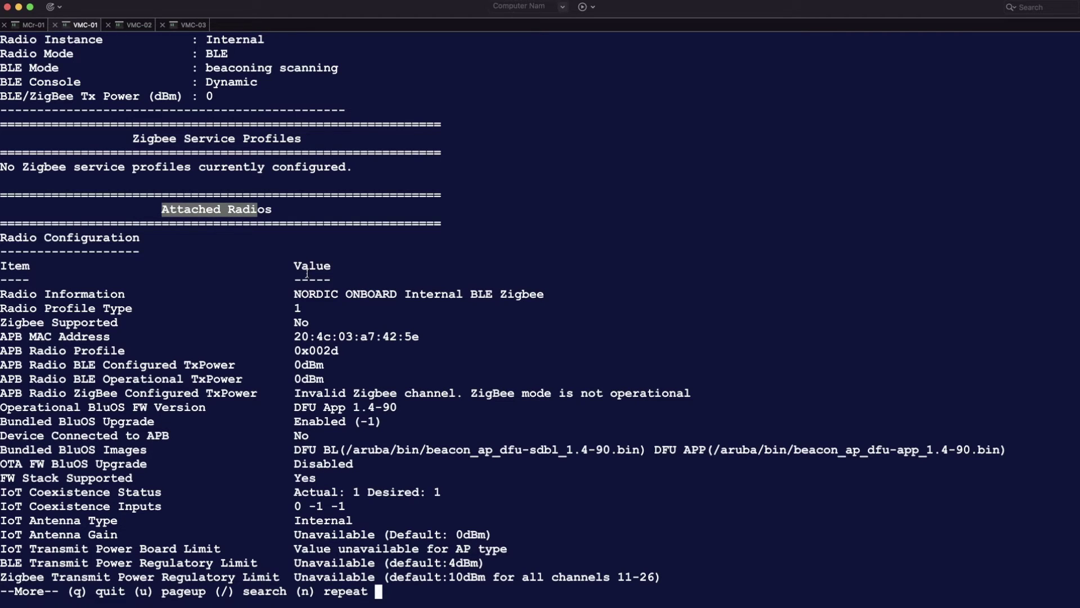
key("space")
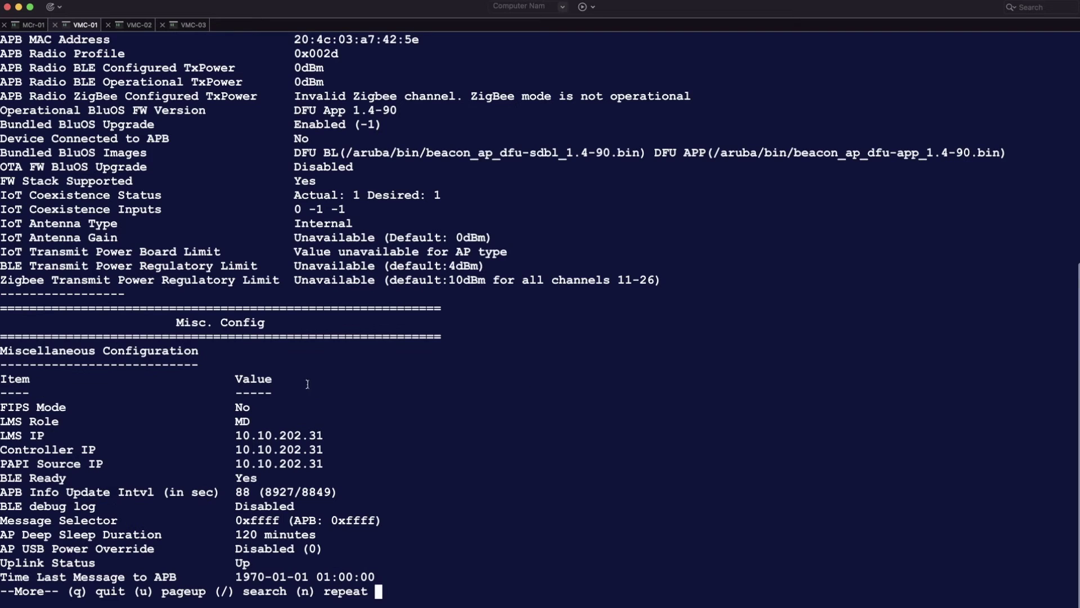
key("space")
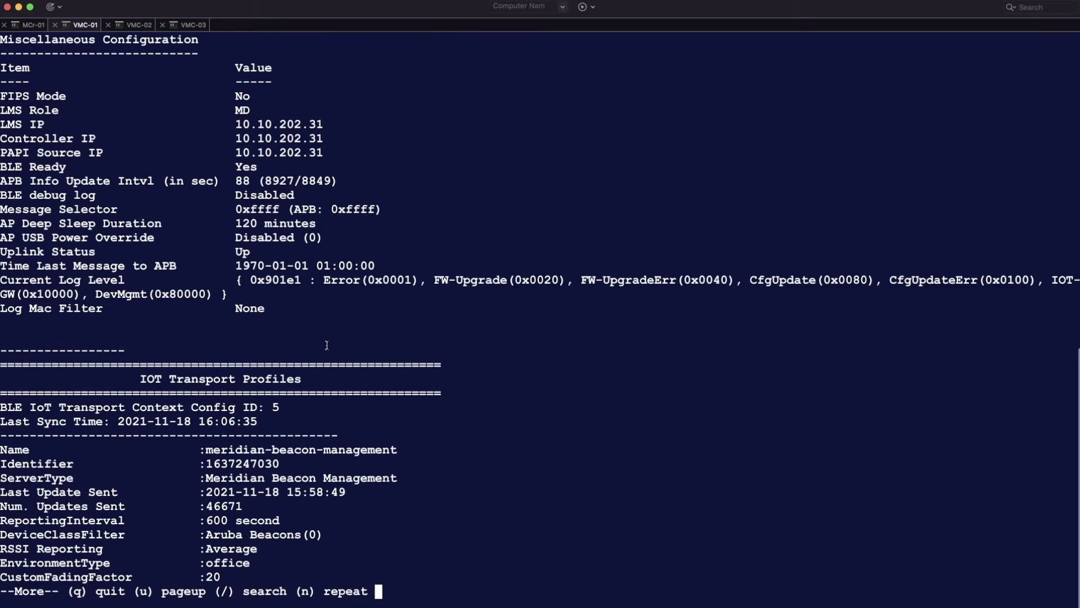
left_click_drag(140, 380, 315, 377)
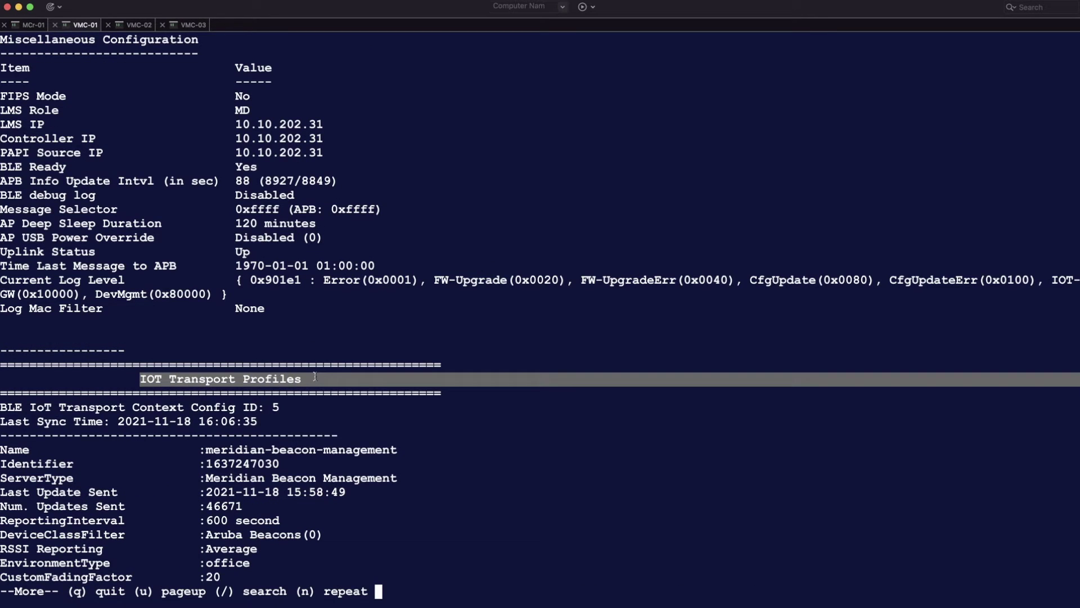
left_click_drag(203, 450, 374, 446)
key("space")
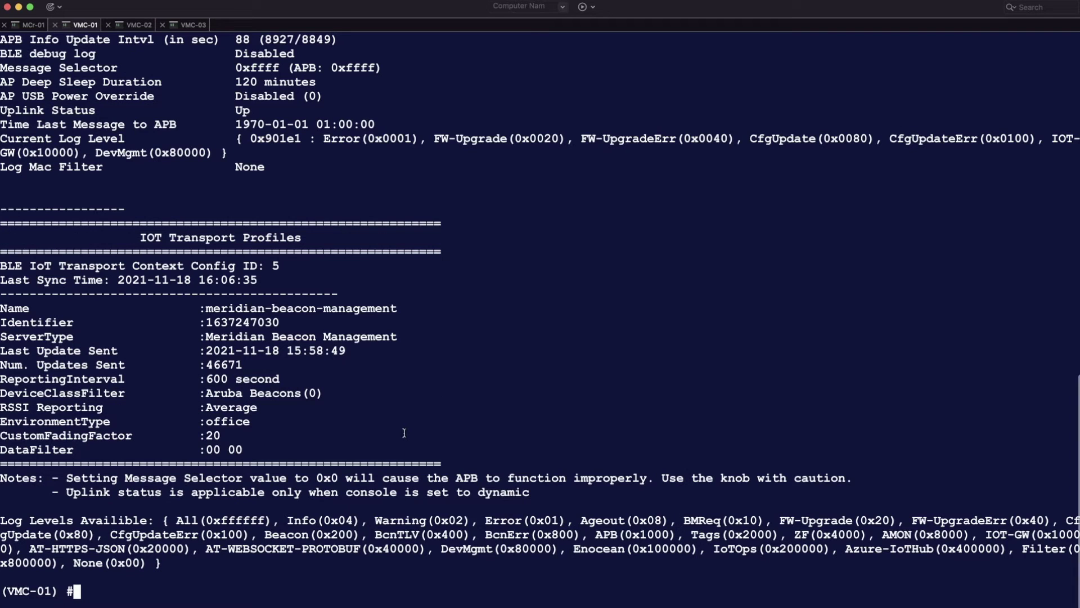
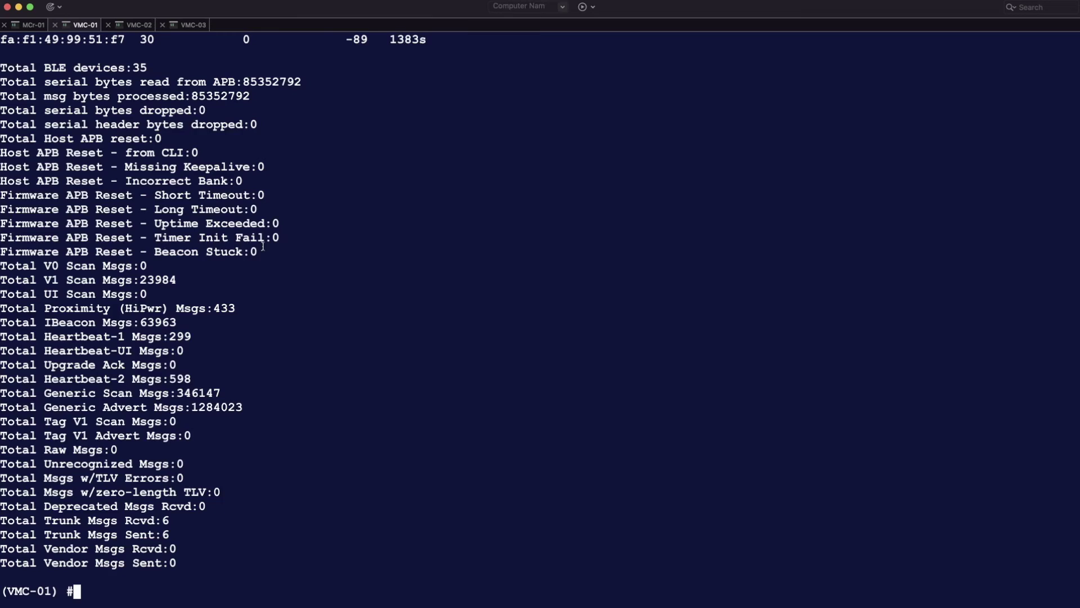
- Review the BLE device message counters, and run show ap debug ble-table ap-name ap-535 all to examine the Aruba Beacons and Generic tables
scroll(263, 246, "up", 5)
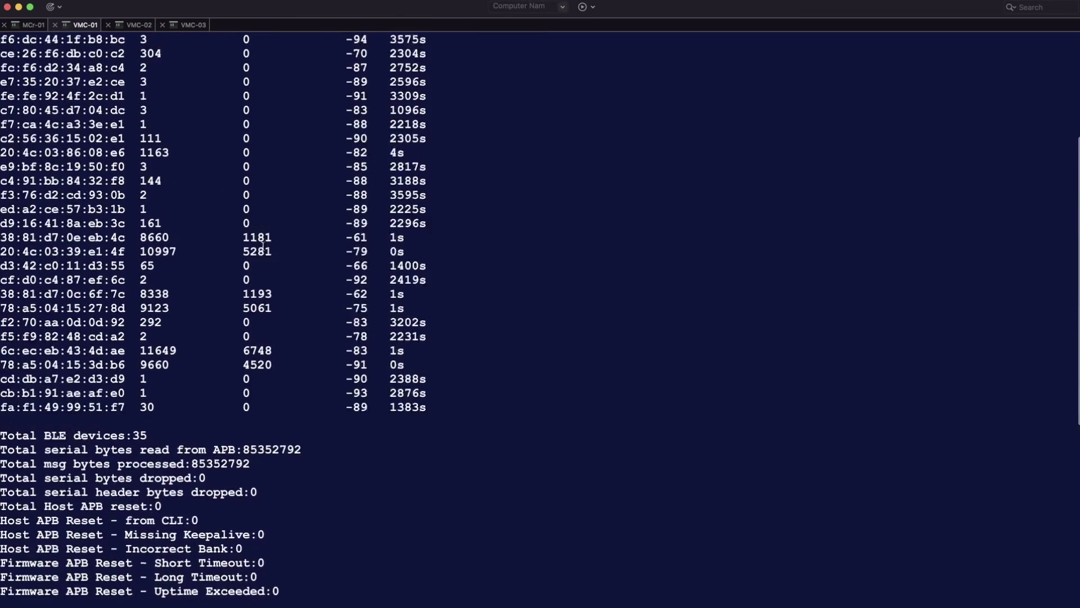
scroll(263, 246, "down", 13)
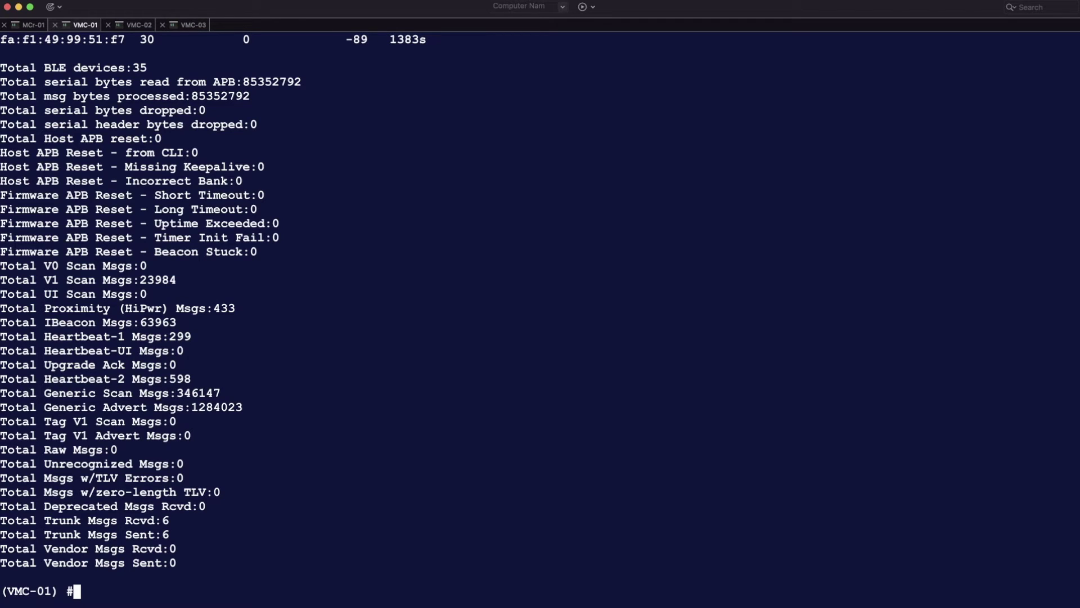
key("Up")
key("Return")
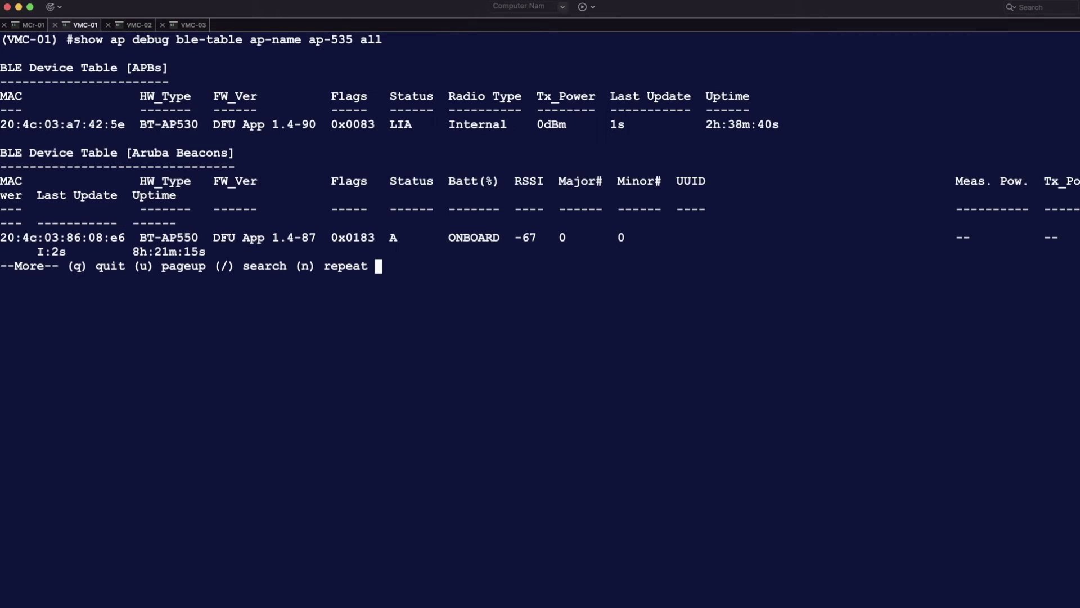
key("space")
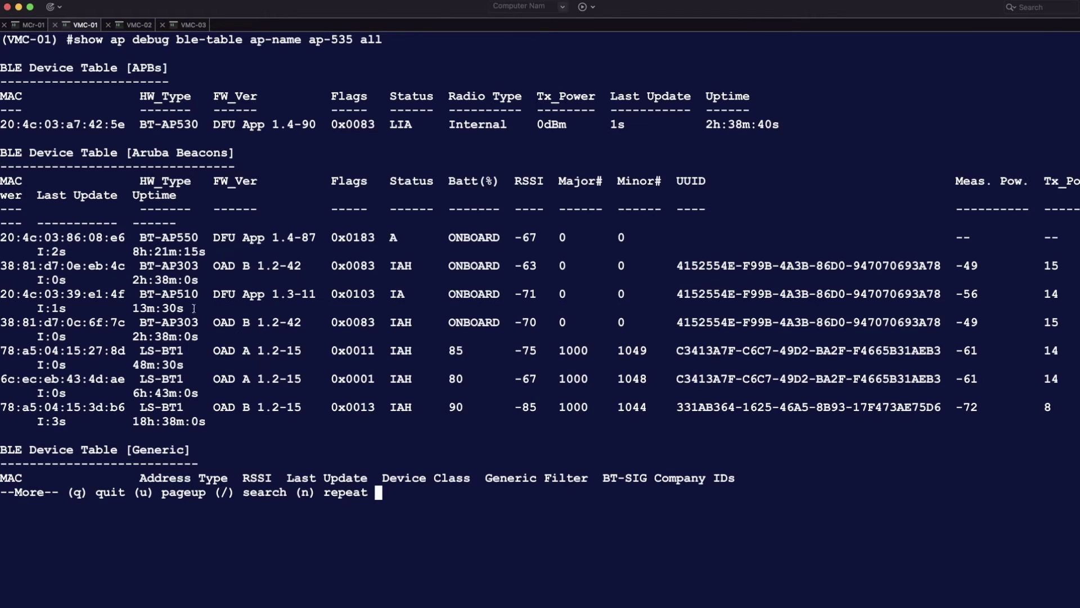
left_click_drag(1, 152, 240, 154)
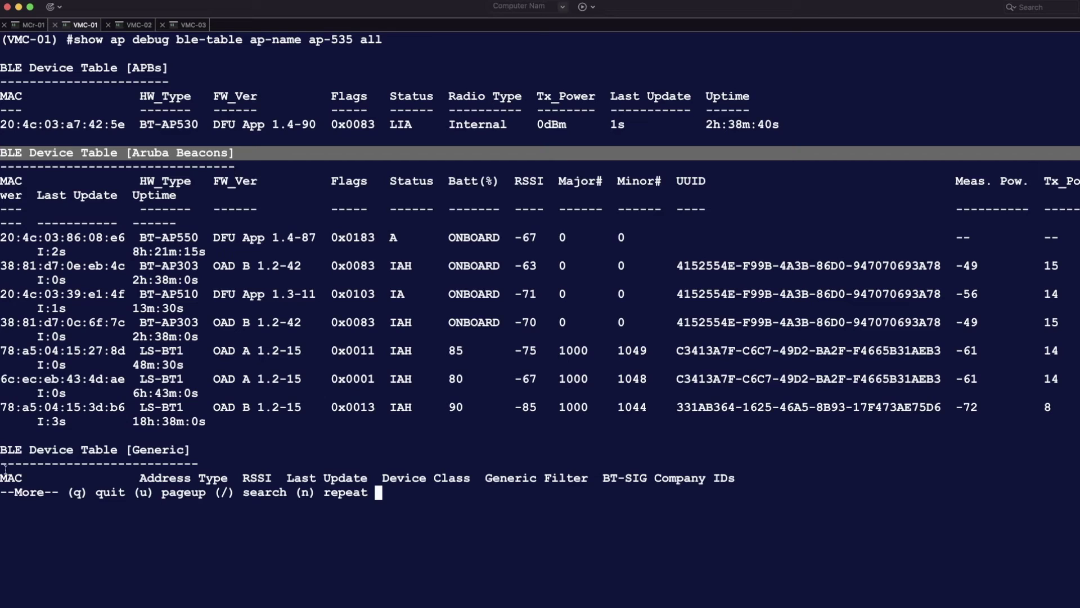
left_click_drag(2, 450, 196, 446)
key("space")
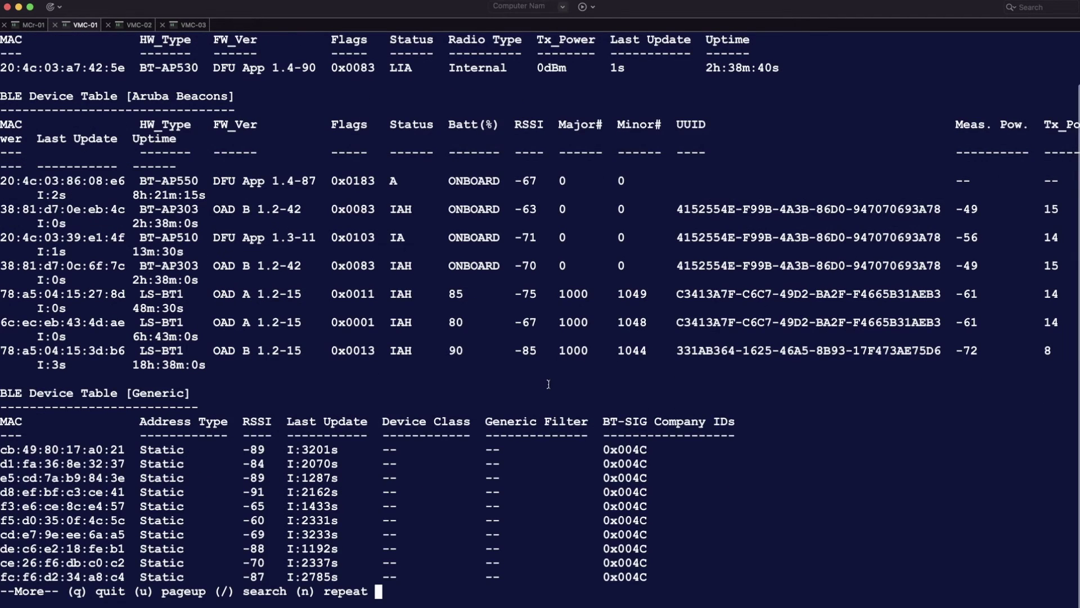
key("space")
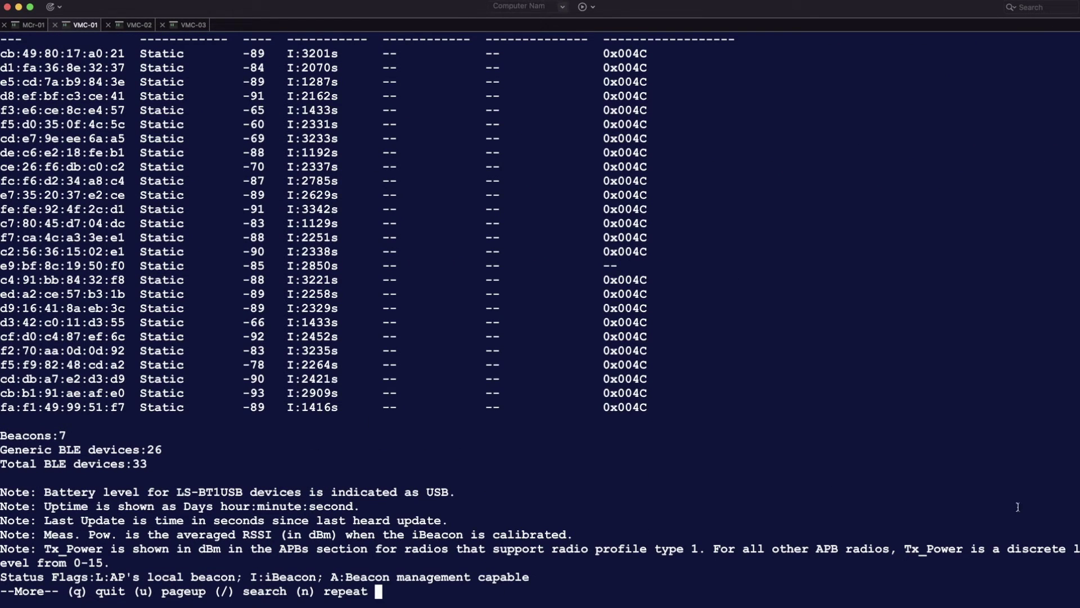
- Run show ble_relay report in the VMC-01 terminal to check the meridian-beacon-management profile's send status and server response
key("super+Tab")
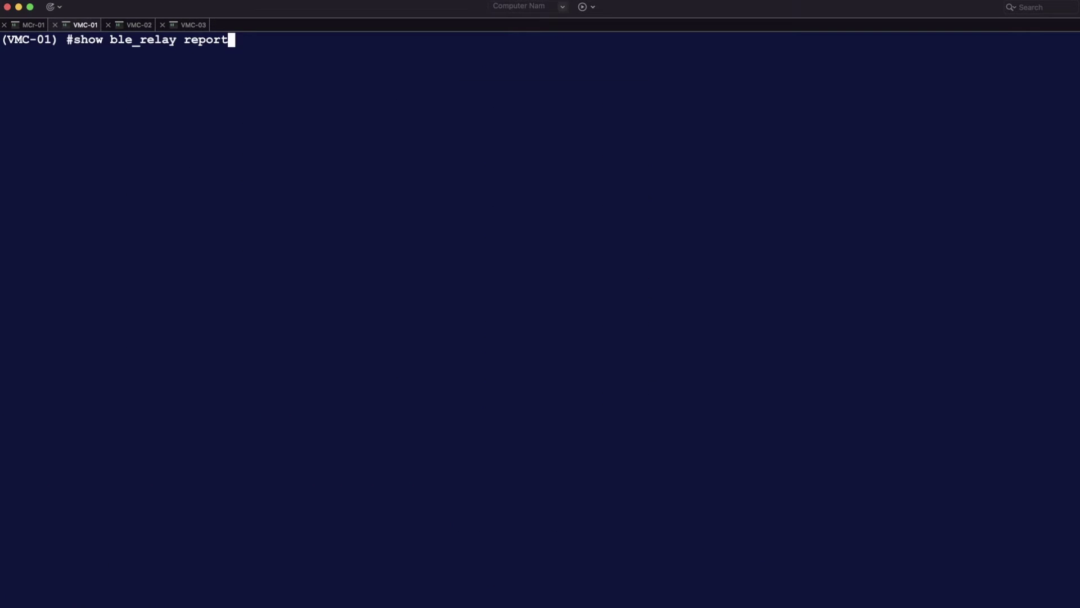
key("Return")
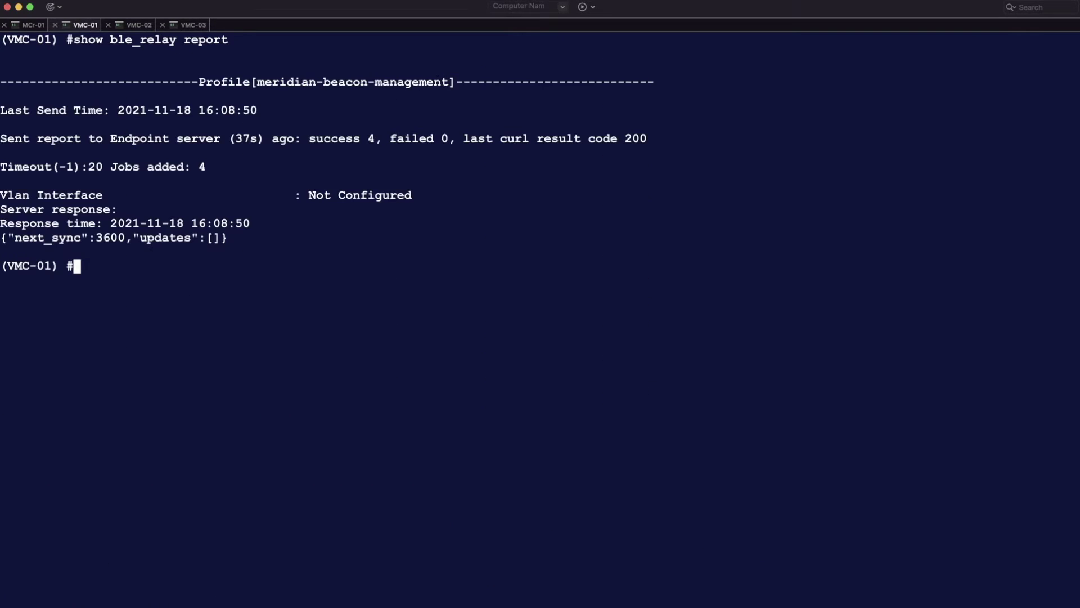
key("Return")
key("Return")
key("Return")
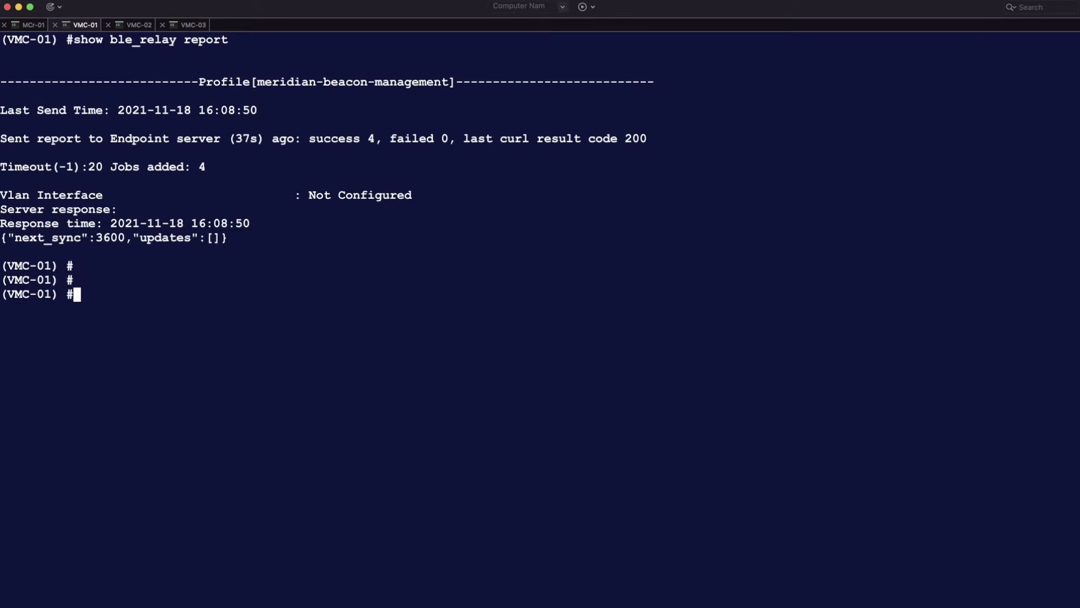
- Run show ble_relay transport_context on a cleared VMC-01 terminal and examine the Meridian Beacon Management entry
key("super+Tab")
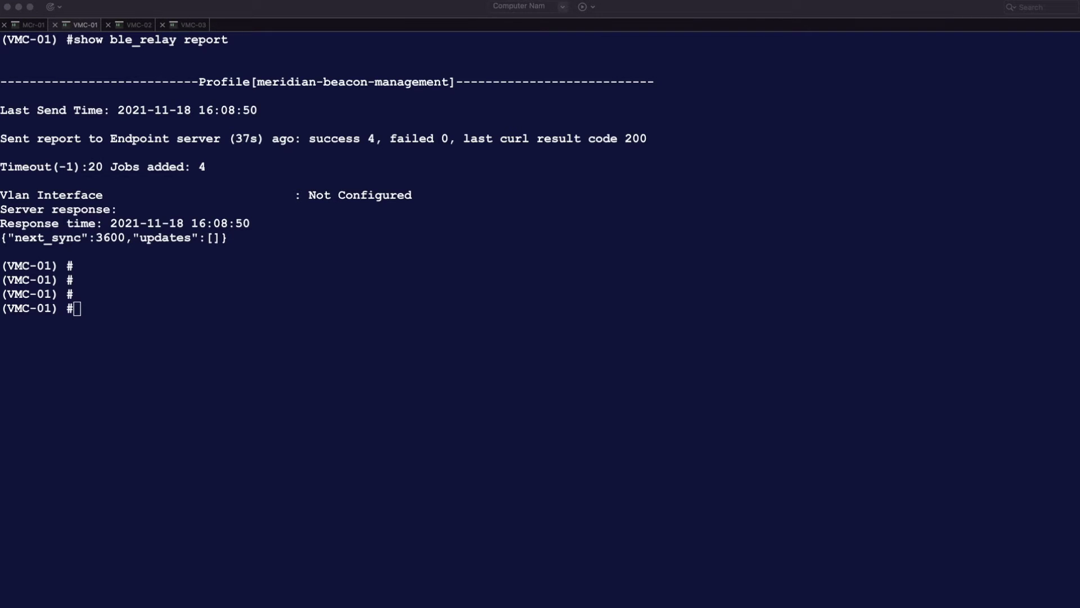
left_click(555, 430)
key("ctrl+l")
type("show ble_relay transport_context")
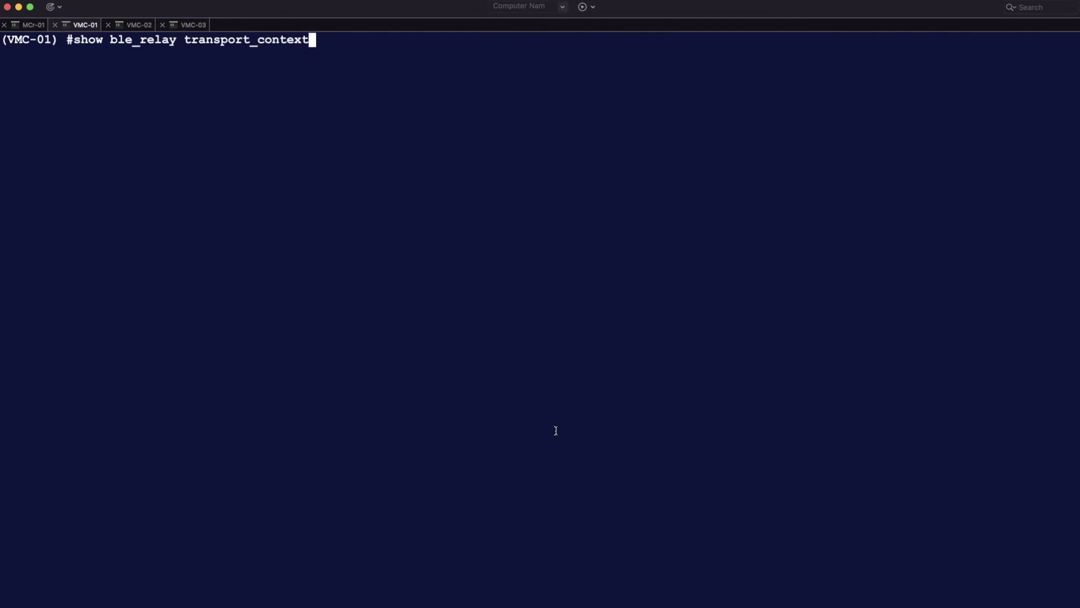
key("Return")
key("space")
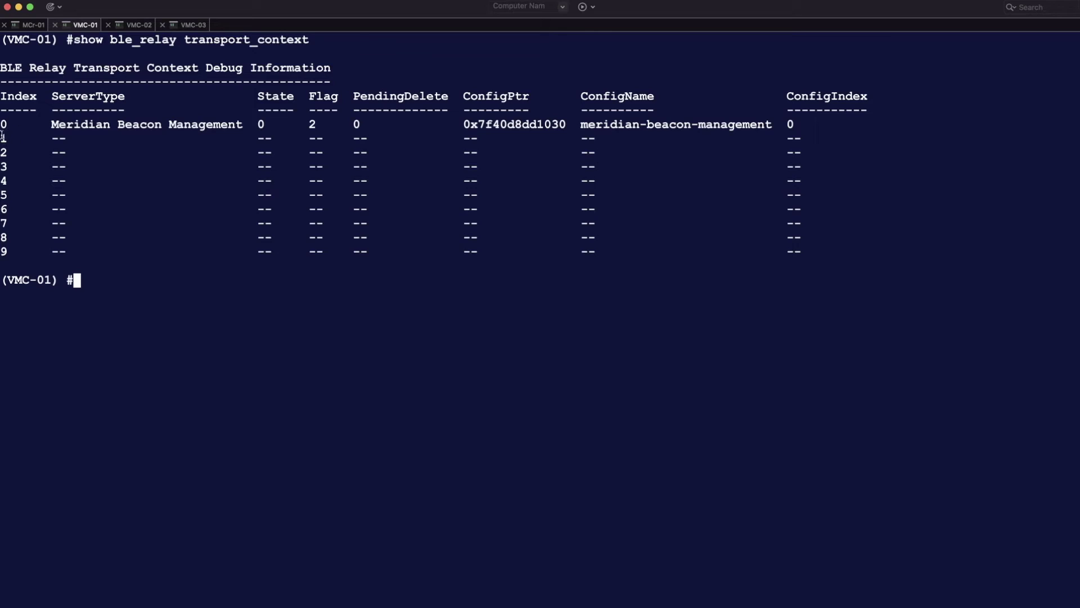
left_click_drag(7, 122, 825, 121)
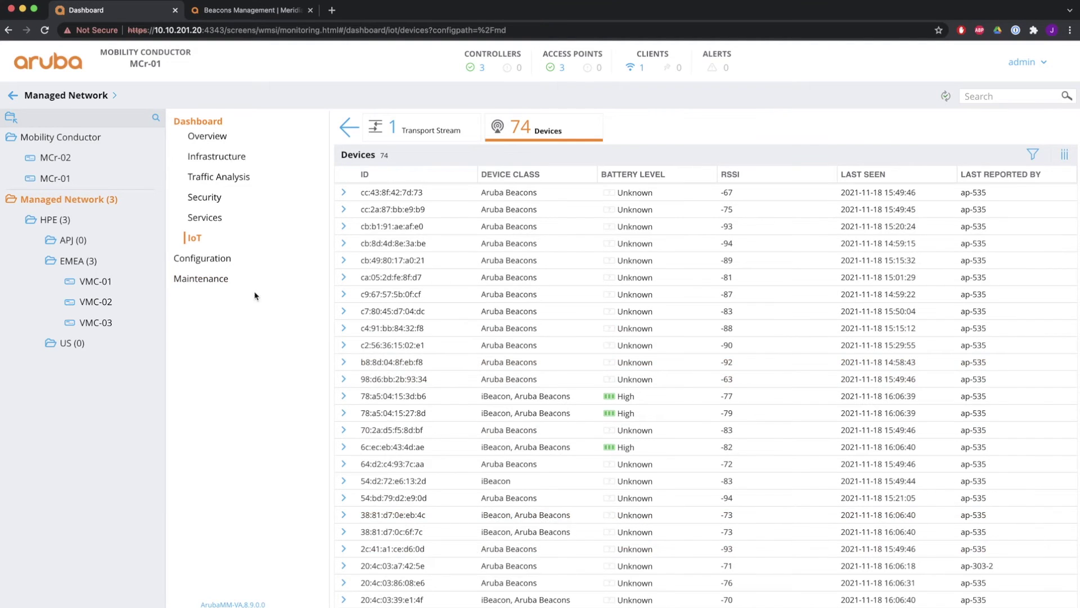
- Switch to Meridian's Beacons Management page in the browser, refresh the Aruba network connection status and read it
mouse_move(111, 268)
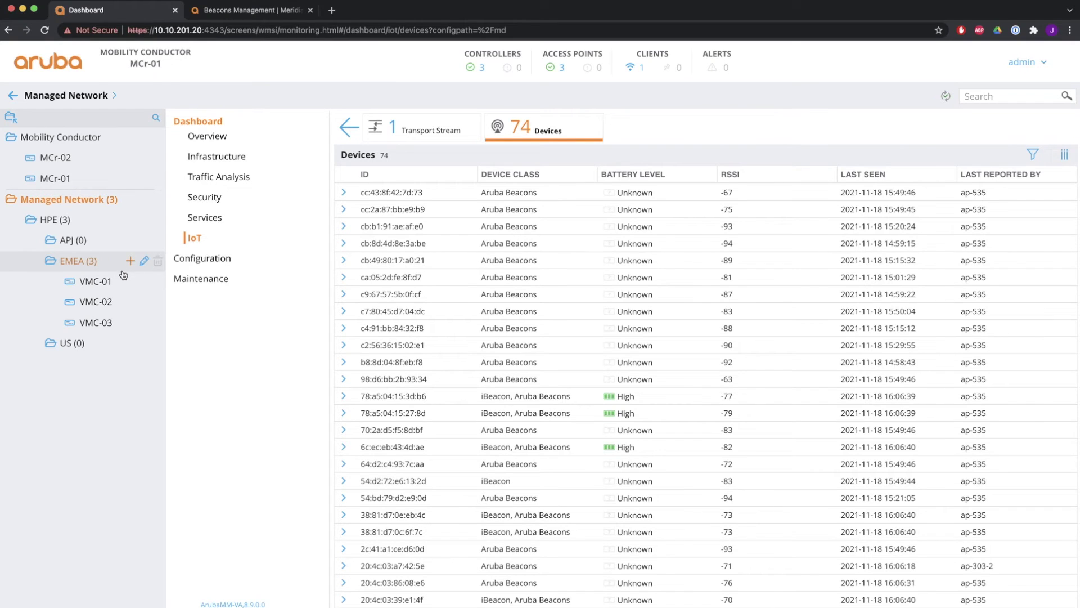
left_click(259, 11)
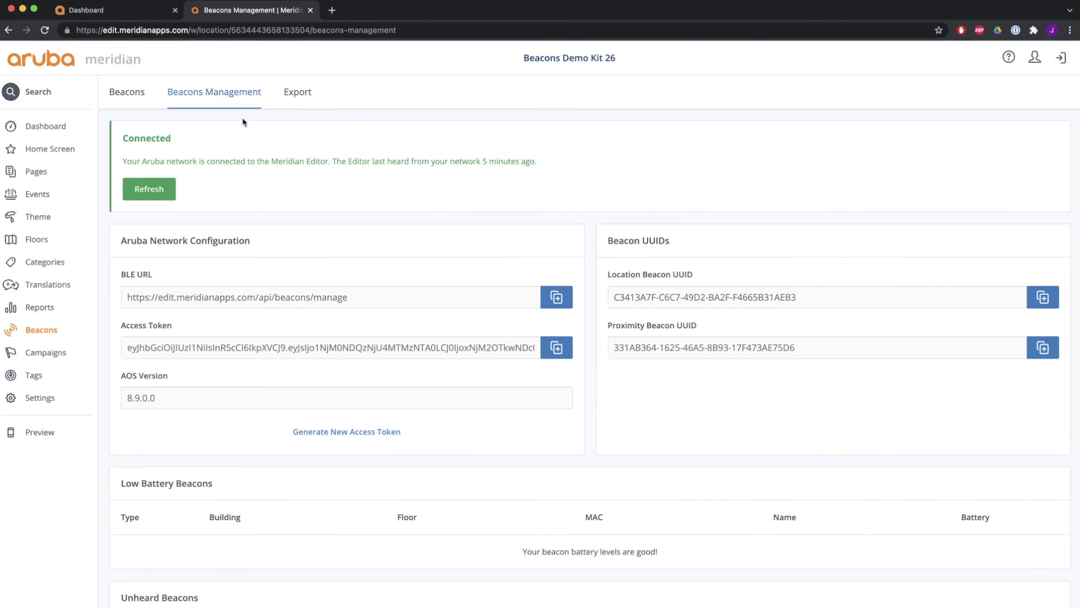
left_click(159, 193)
left_click_drag(129, 137, 538, 171)
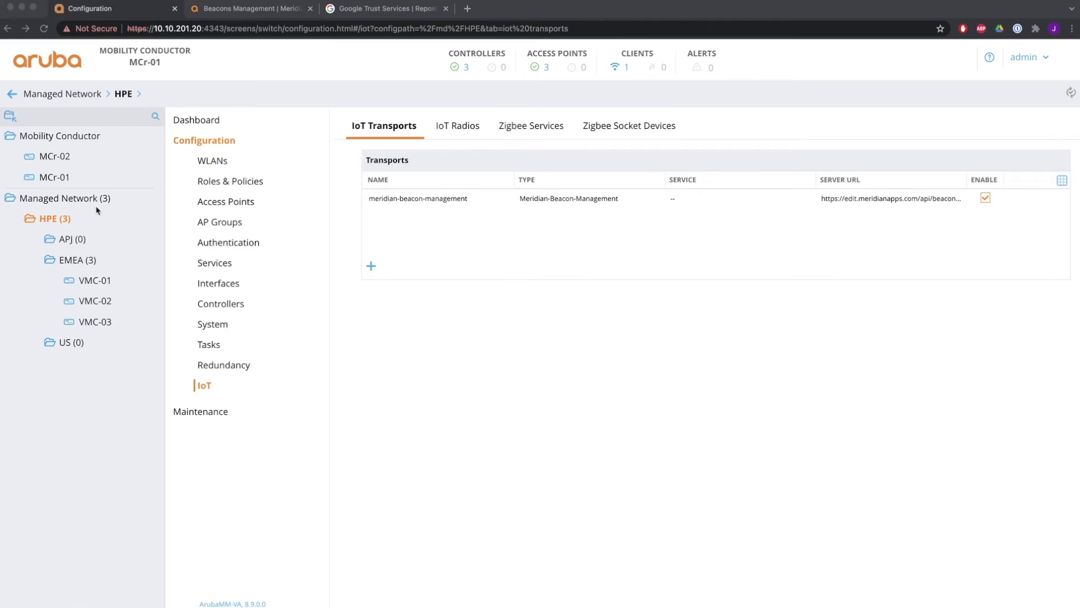
- Create a new IoT transport for the HPE group named IoT-Utilities with server type Telemetry-Websocket
left_click(372, 266)
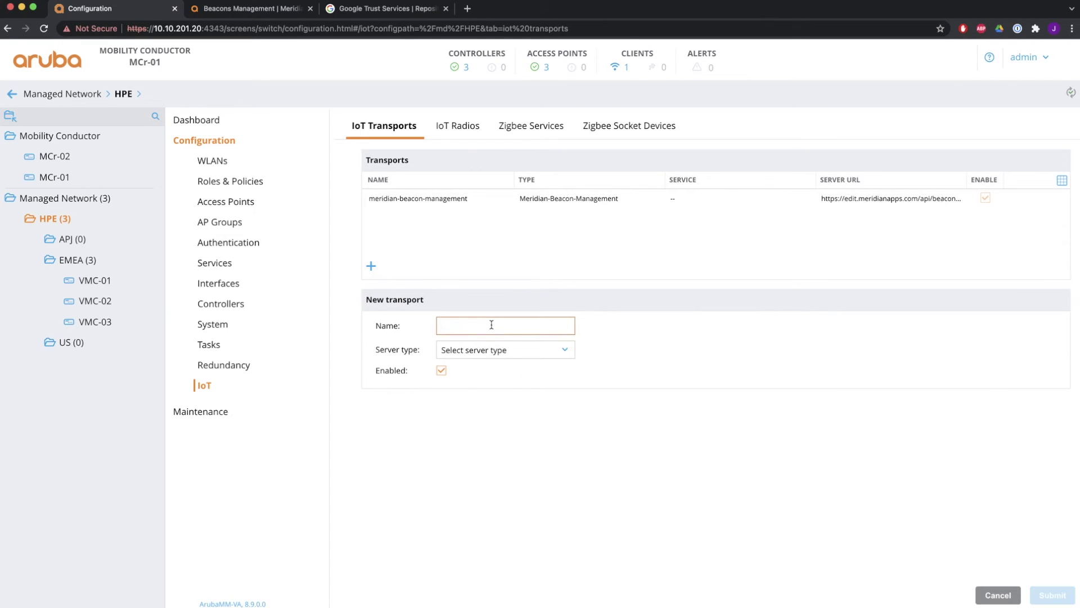
type("IoT-Utilities")
key("Tab")
left_click(571, 350)
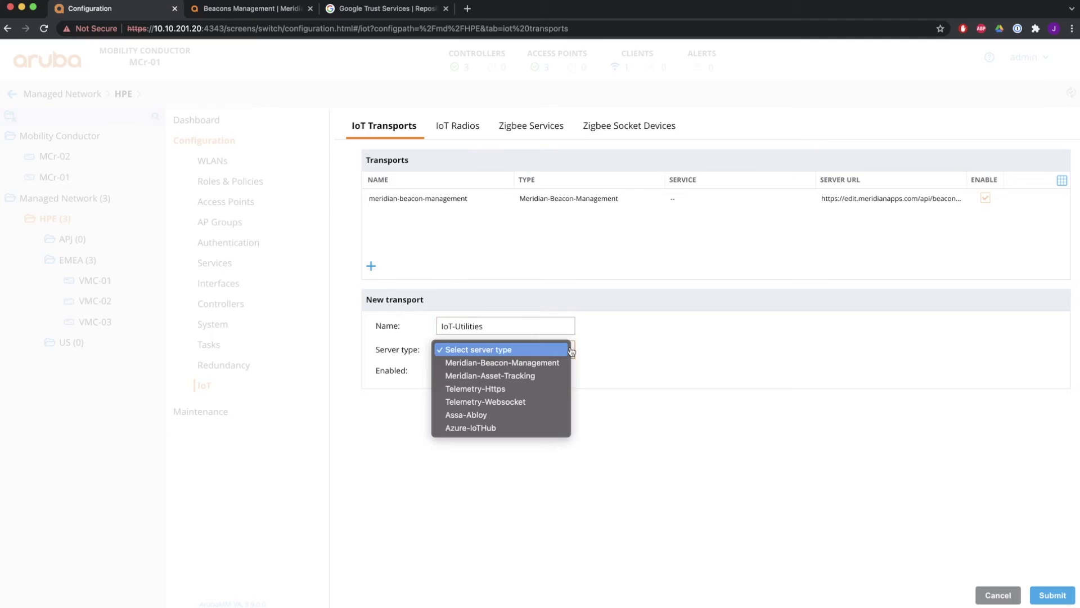
left_click(547, 401)
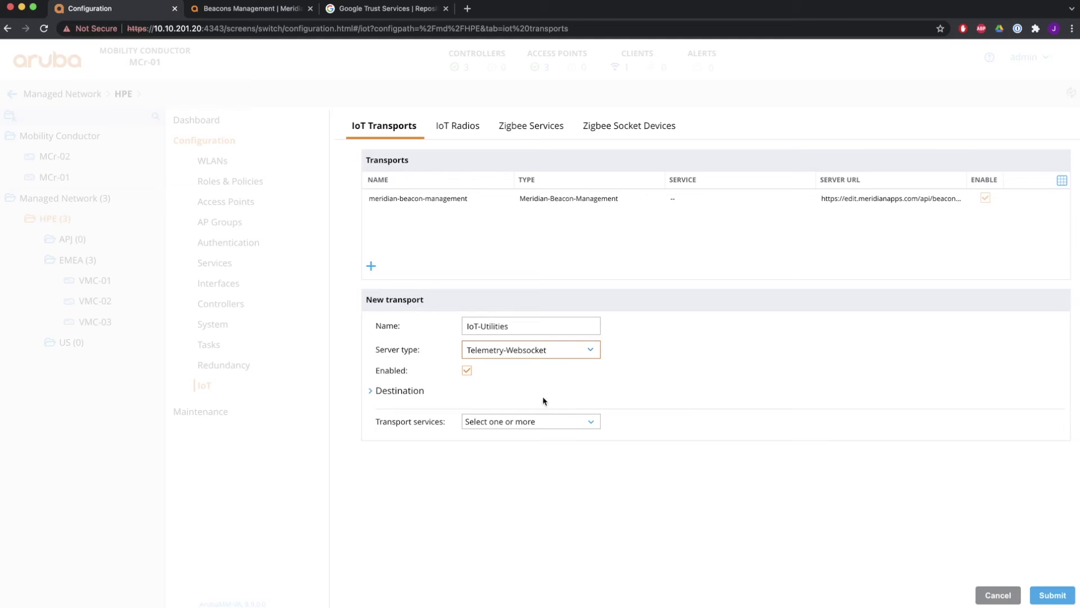
- Expand the transport's destination settings and set the server URL to wss://192.168.5.210:5443/wss
left_click(371, 392)
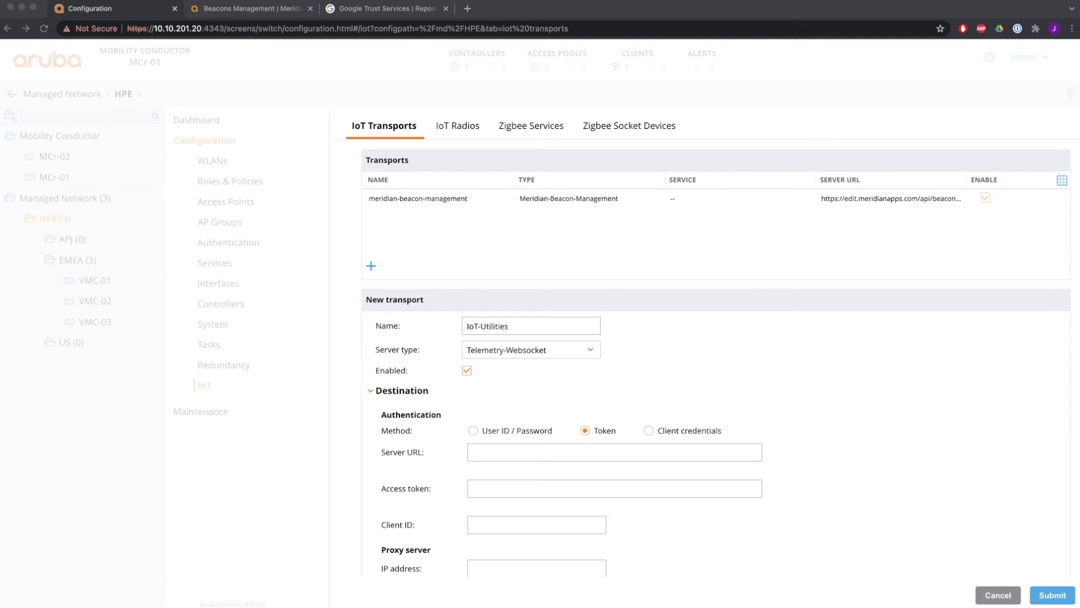
left_click(516, 451)
type("wss://192.168.5.210:5443/wss")
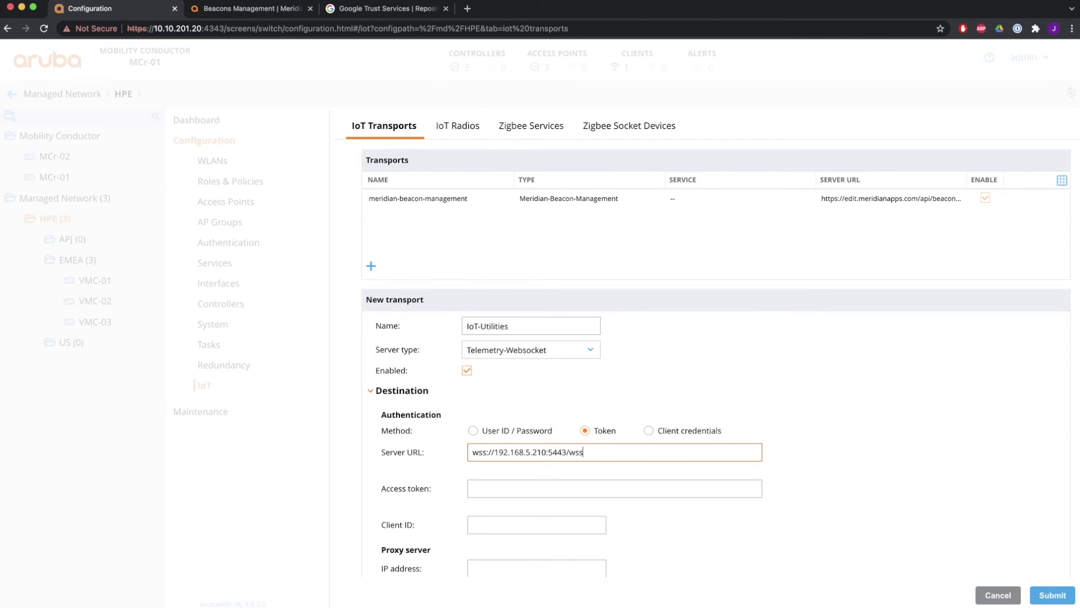
- Copy the access token from the other application, paste it into the transport's access token field, and set the client ID to vmc
key("super+Tab")
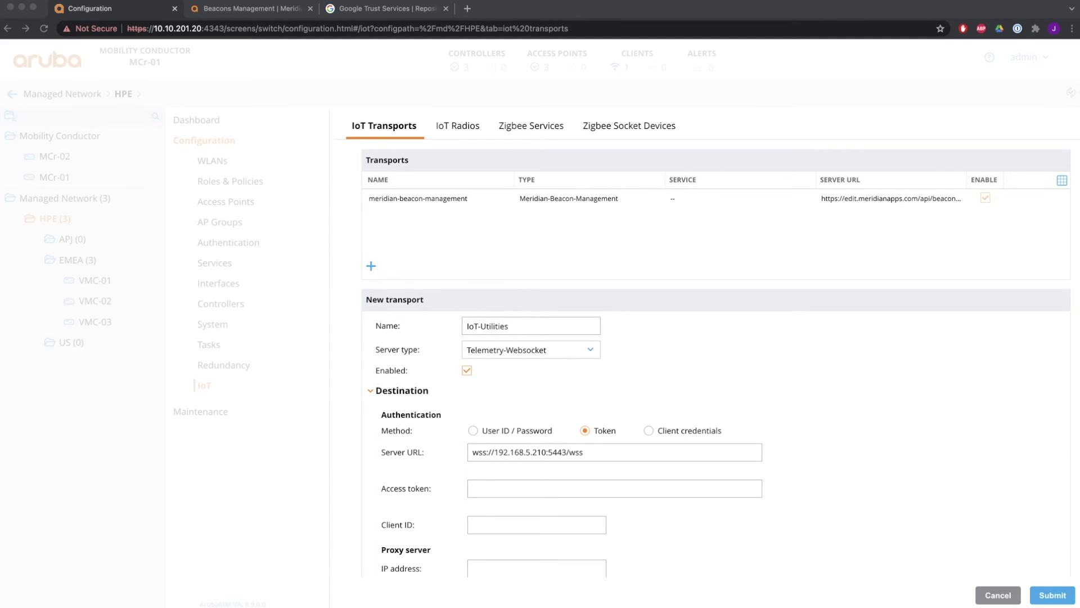
right_click(1065, 297)
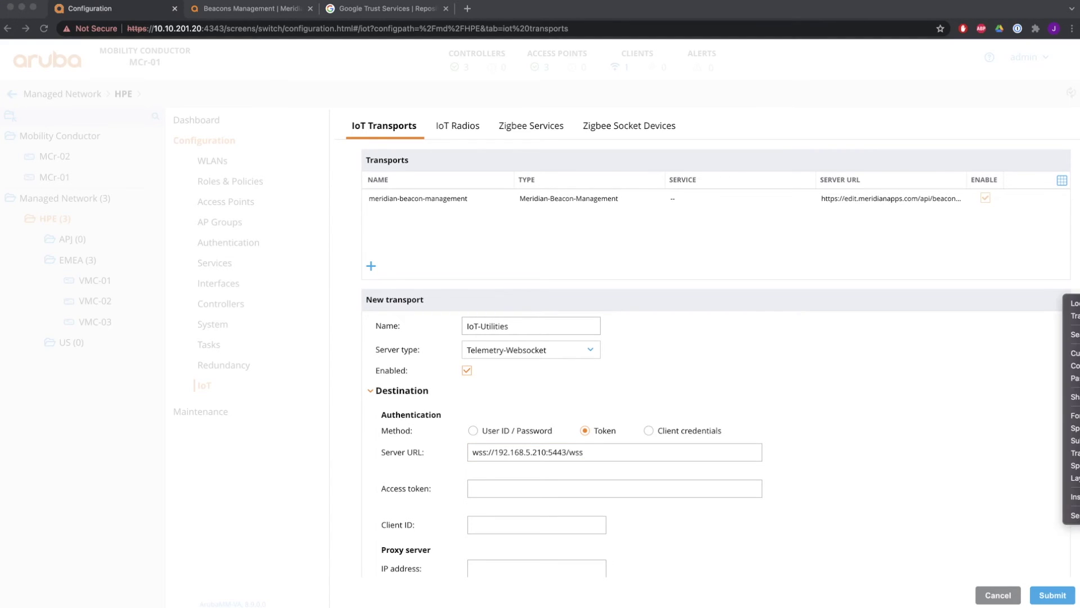
left_click(1074, 365)
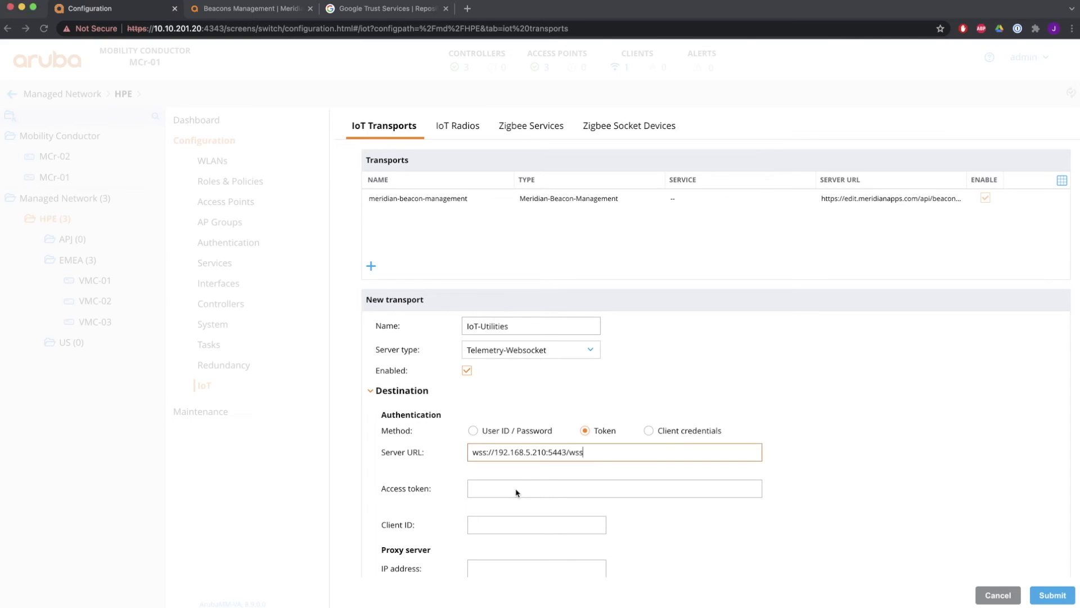
left_click(519, 488)
key("super+v")
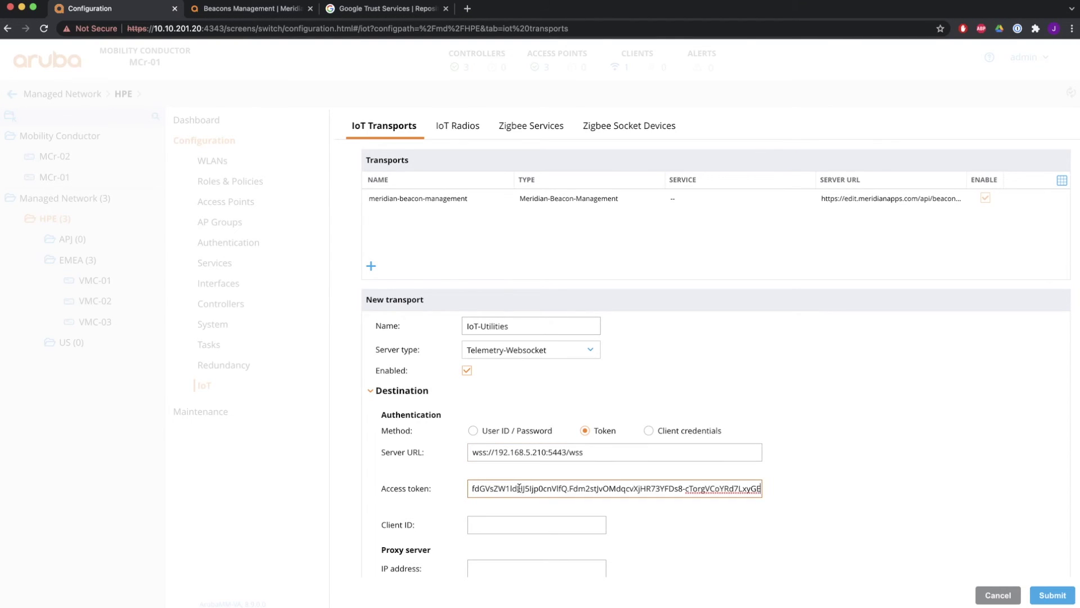
left_click(521, 524)
type("vmc")
- Assign global-ap-group to the IoT-Utilities transport
scroll(543, 523, "down", 3)
scroll(459, 336, "down", 5)
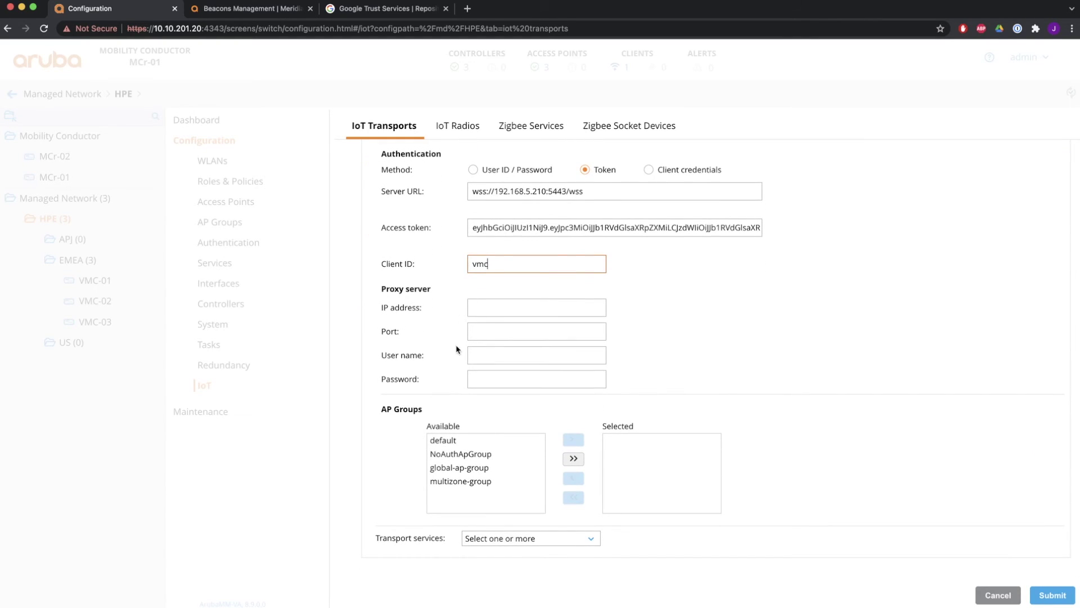
left_click(455, 467)
left_click(573, 441)
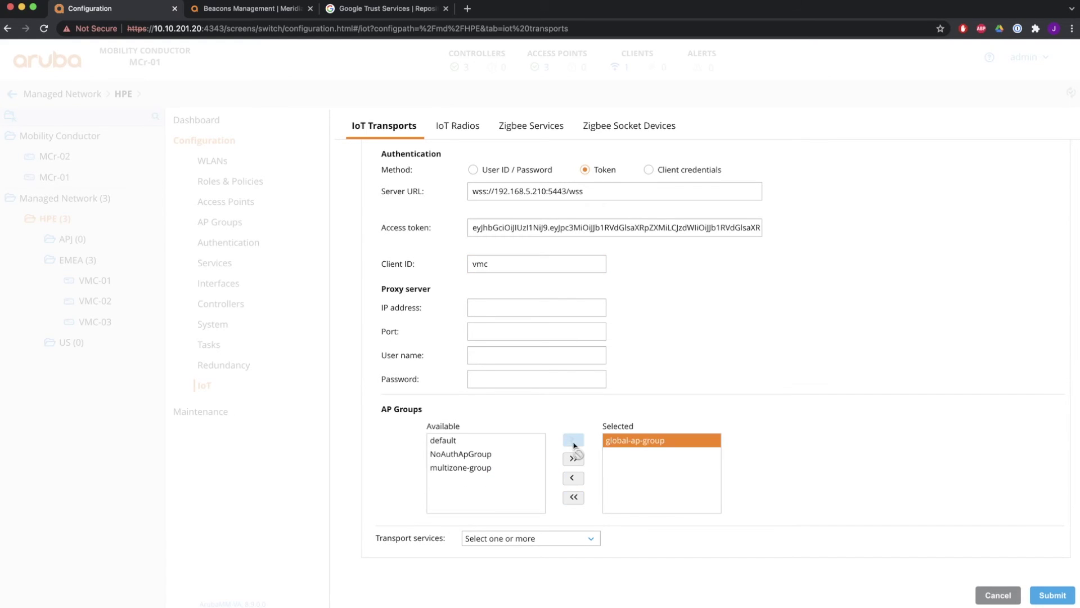
- Enable the BLE telemetry, BLE data and Wi-Fi data transport services and submit the new transport
left_click(592, 542)
scroll(591, 542, "down", 2)
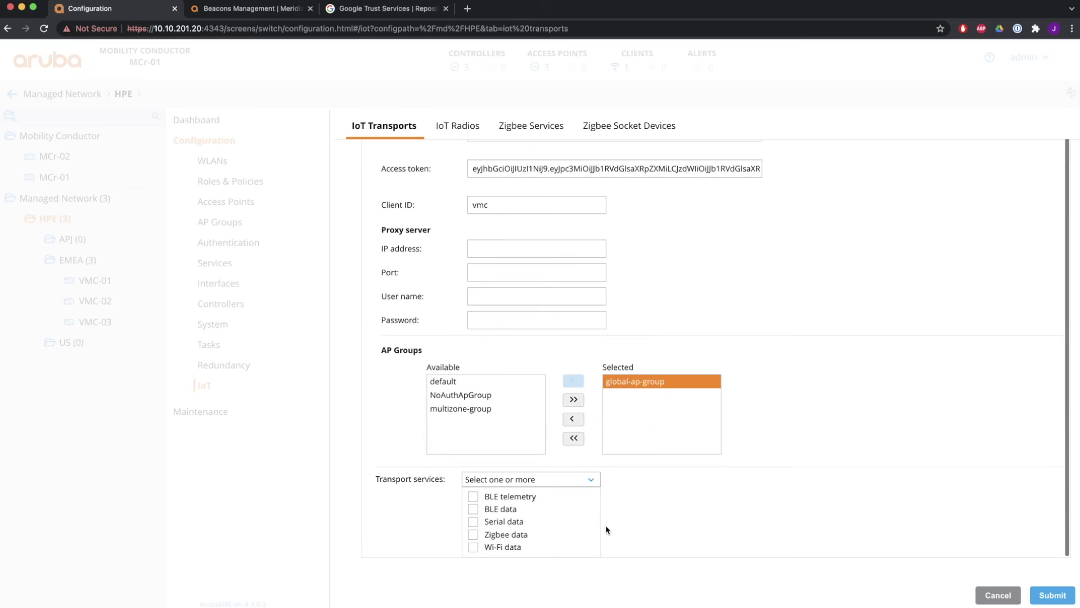
left_click(473, 498)
left_click(502, 509)
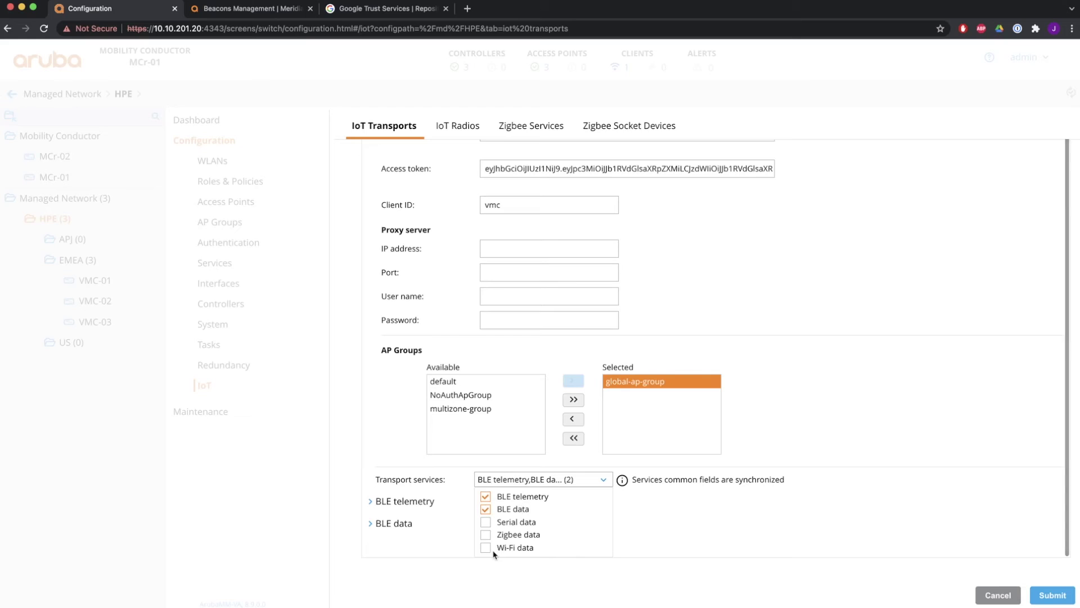
left_click(485, 548)
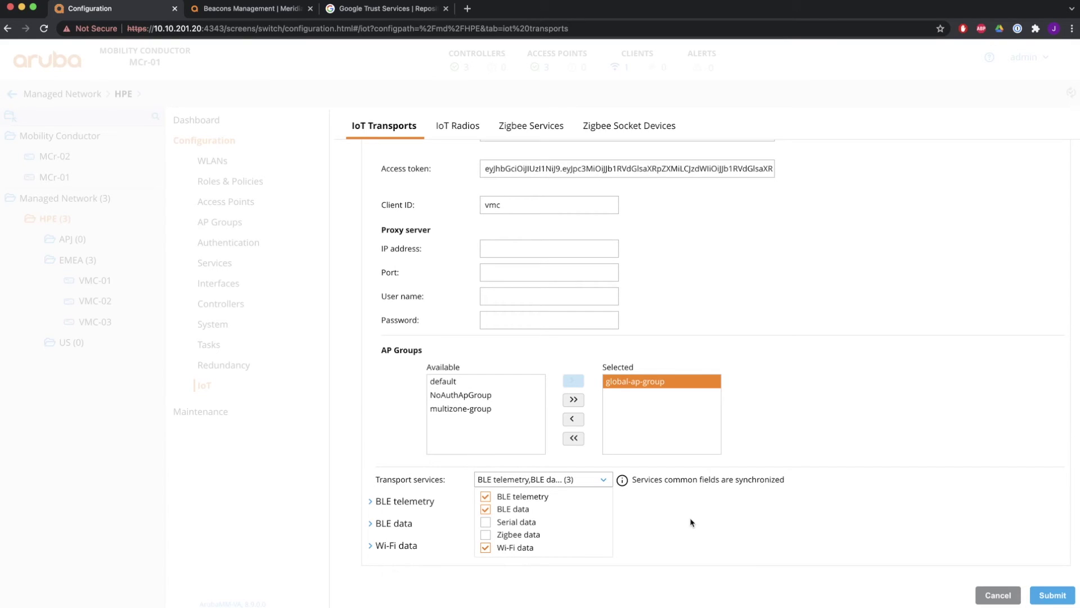
left_click(1056, 598)
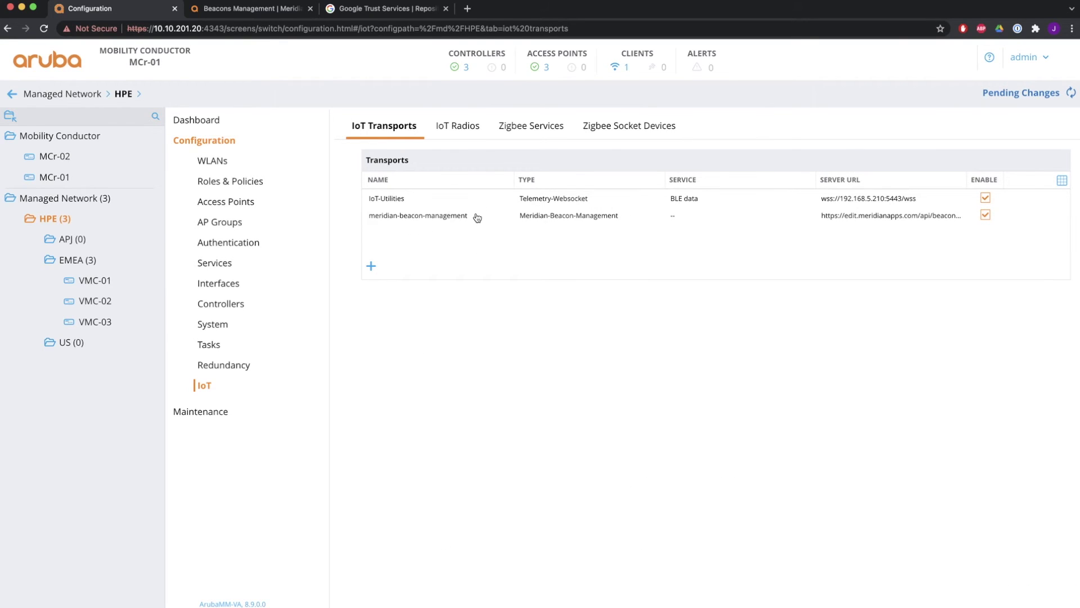
- Deploy the pending changes to the managed controllers and close the deployment status
left_click(1019, 94)
left_click(732, 201)
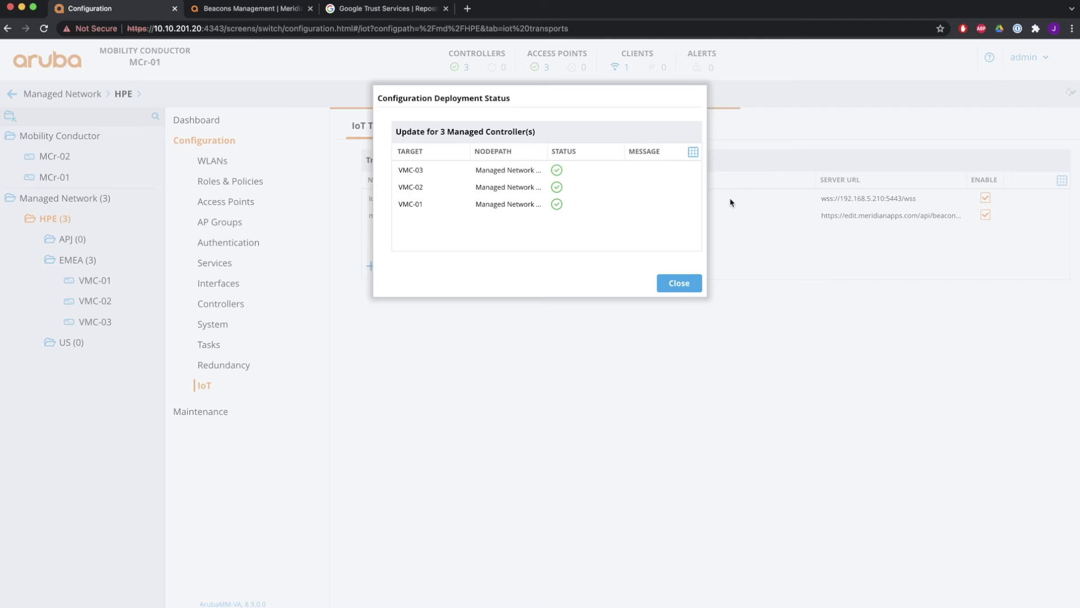
left_click(680, 283)
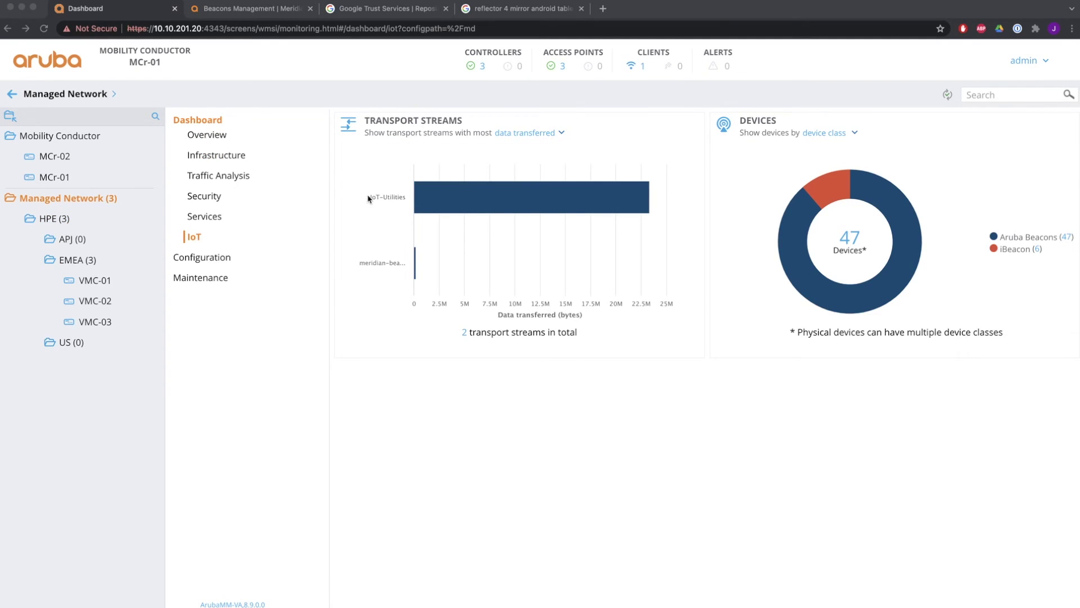
- Review the transport streams list on the IoT dashboard and return to the stream and device overview
left_click(345, 124)
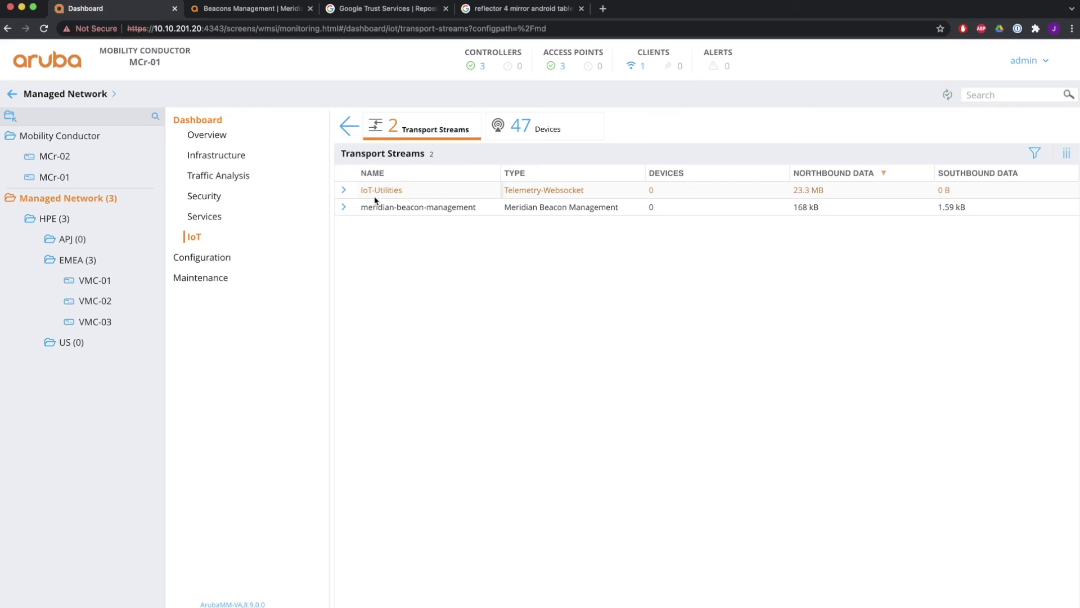
left_click(372, 125)
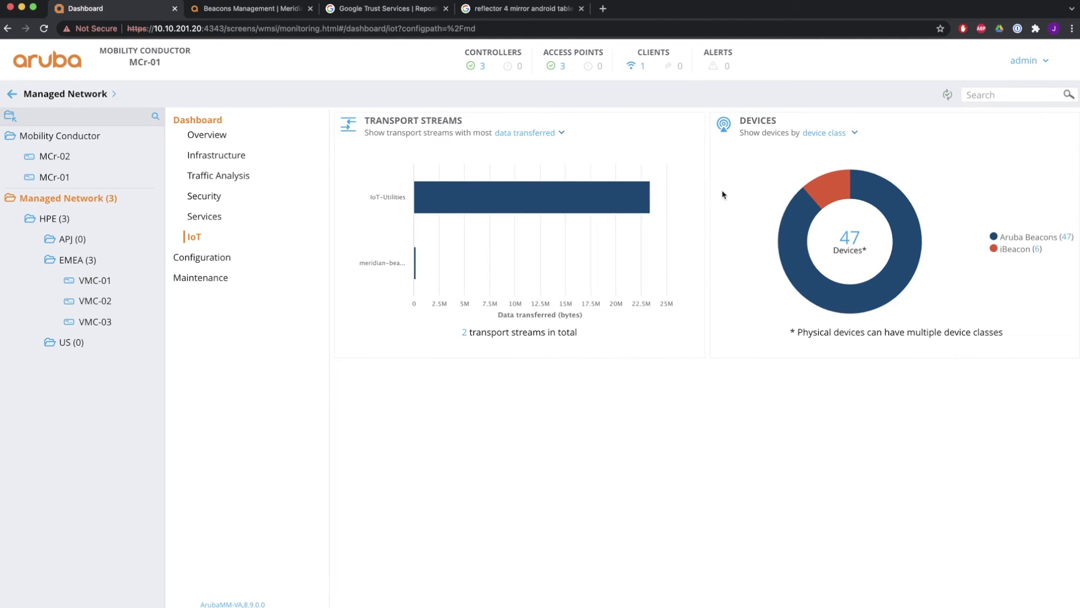
mouse_move(814, 220)
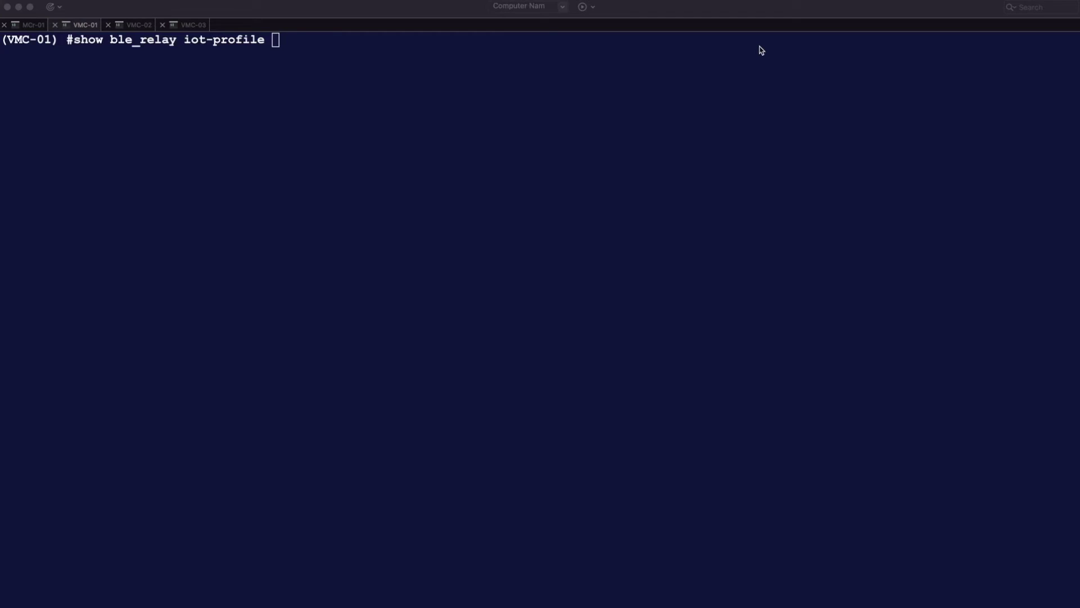
- Run show ble_relay iot-profile in the VMC-01 terminal and check the server URL and connection state of both transport profiles
key("Return")
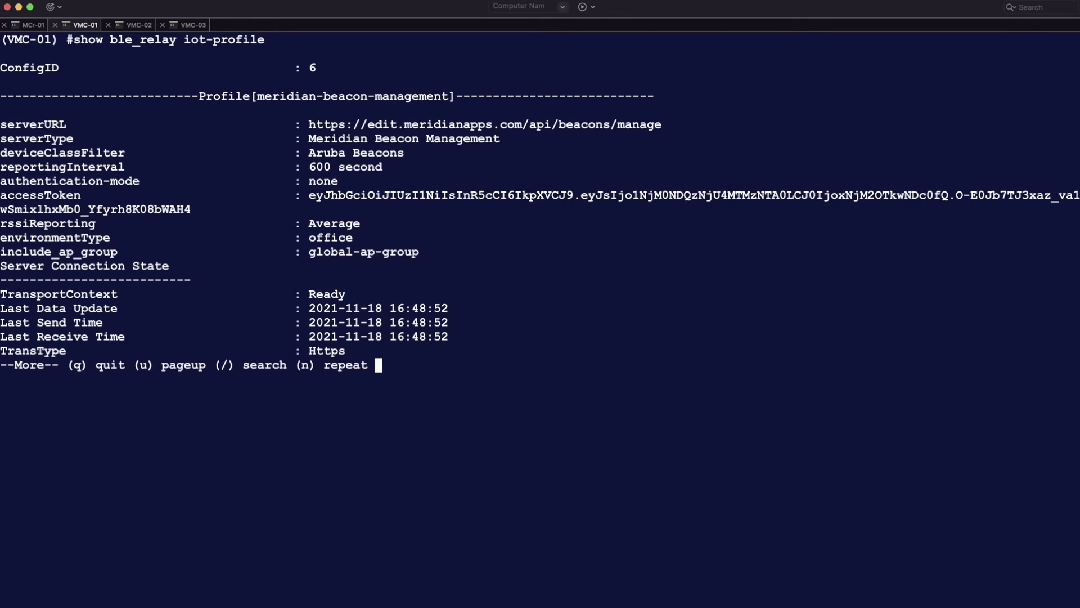
left_click_drag(257, 96, 450, 96)
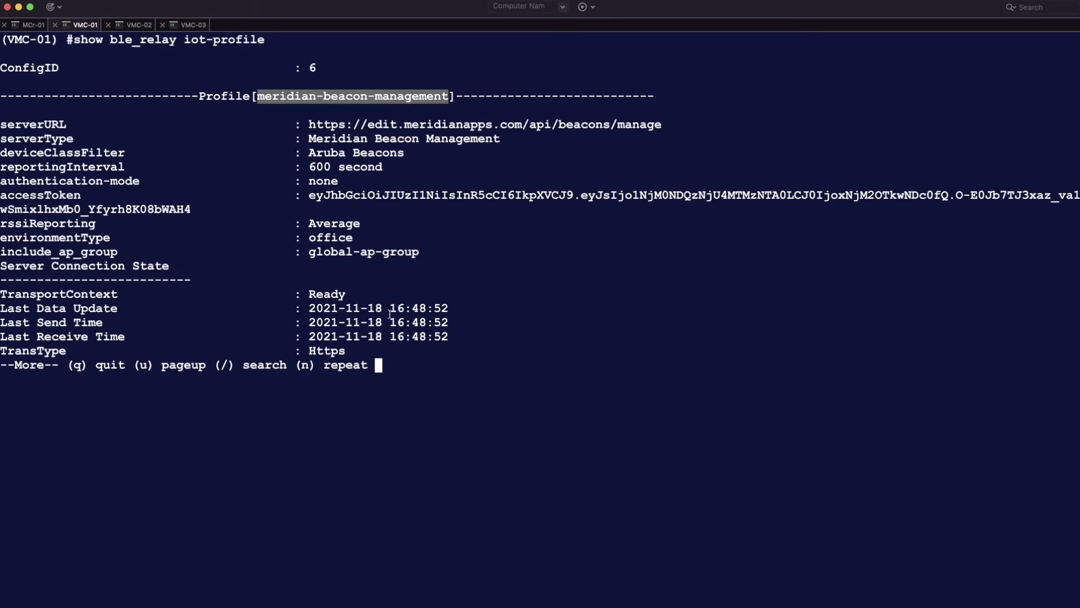
left_click_drag(309, 294, 345, 294)
left_click(346, 293)
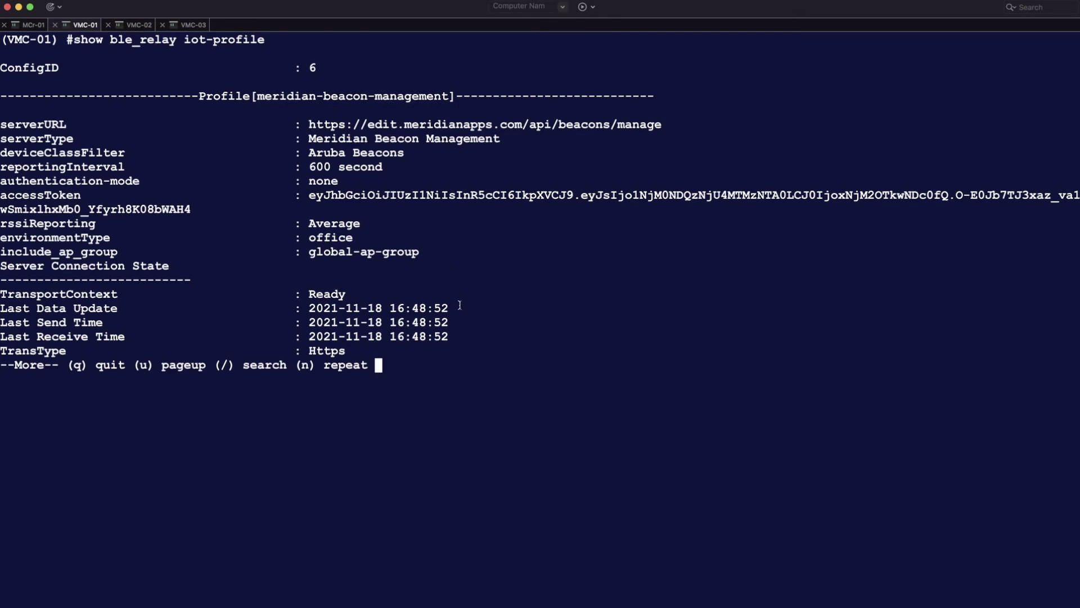
key("space")
left_click_drag(251, 308, 355, 308)
left_click_drag(309, 337, 510, 336)
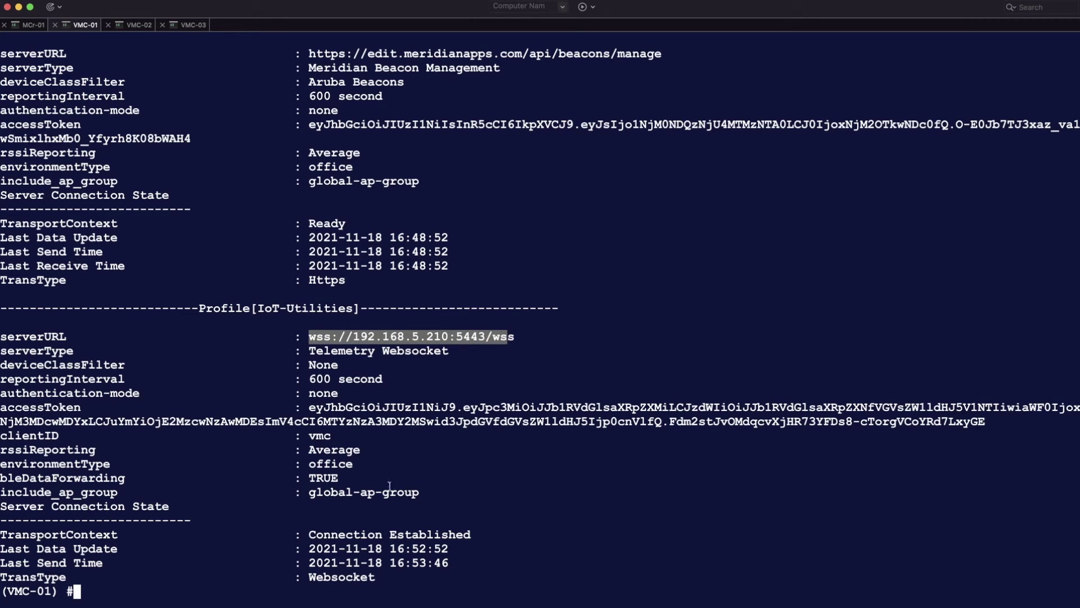
left_click_drag(310, 537, 448, 560)
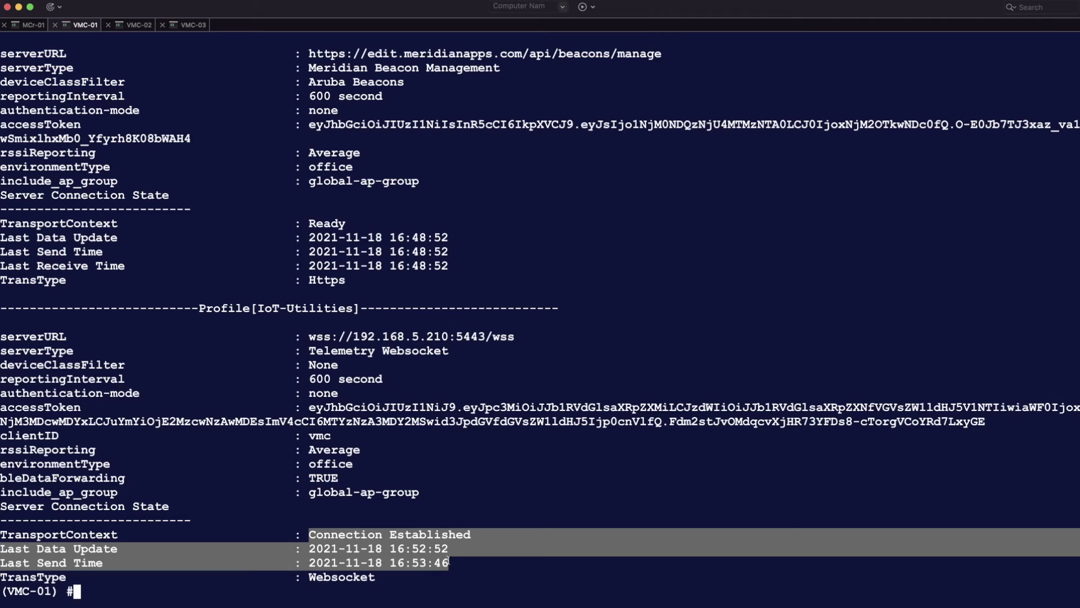
key("super+k")
key("Up")
key("BackSpace")
key("BackSpace")
key("BackSpace")
key("BackSpace")
key("BackSpace")
key("BackSpace")
key("BackSpace")
key("BackSpace")
key("BackSpace")
key("BackSpace")
key("BackSpace")
key("BackSpace")
type("report")
key("Up")
key("ctrl+c")
- Run show ble_relay transport_context again, examine the Meridian Beacon Management and Telemetry Websocket entries, and clear the screen
key("Up")
key("super+k")
key("Return")
key("space")
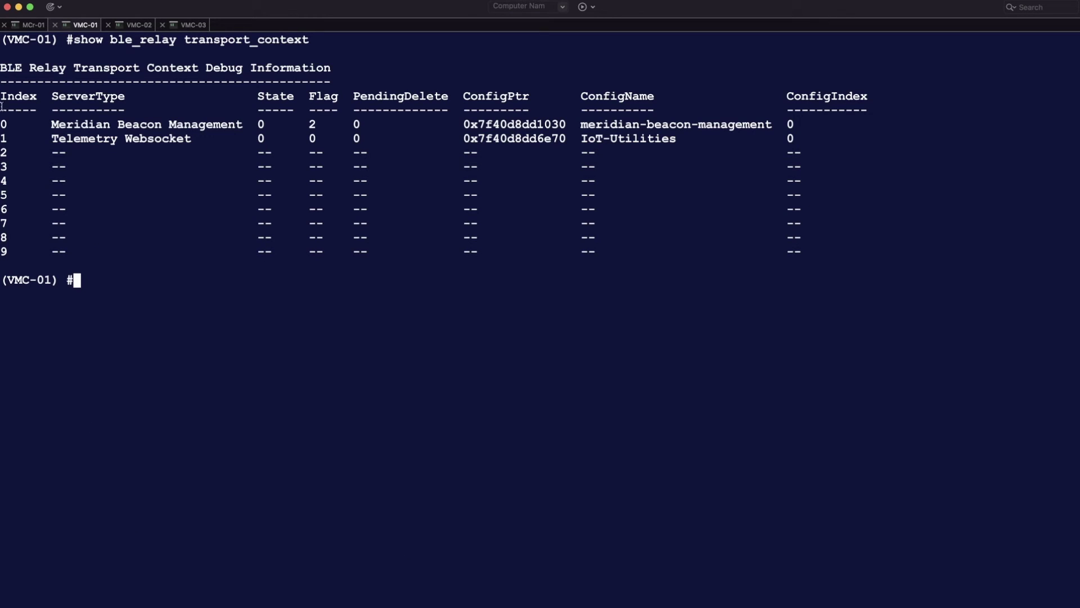
left_click_drag(1, 124, 707, 143)
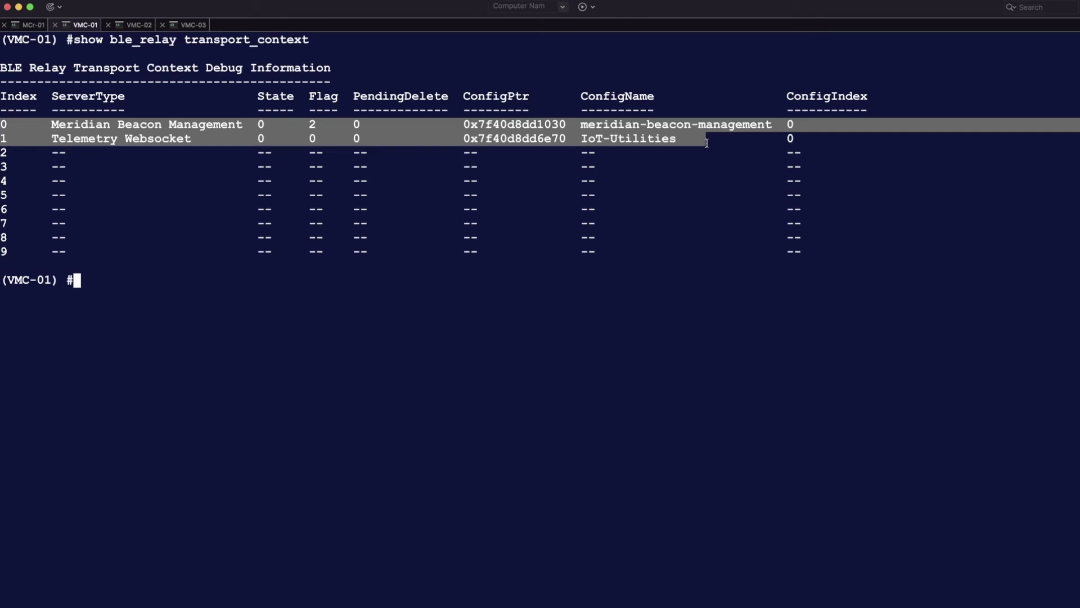
key("super+k")
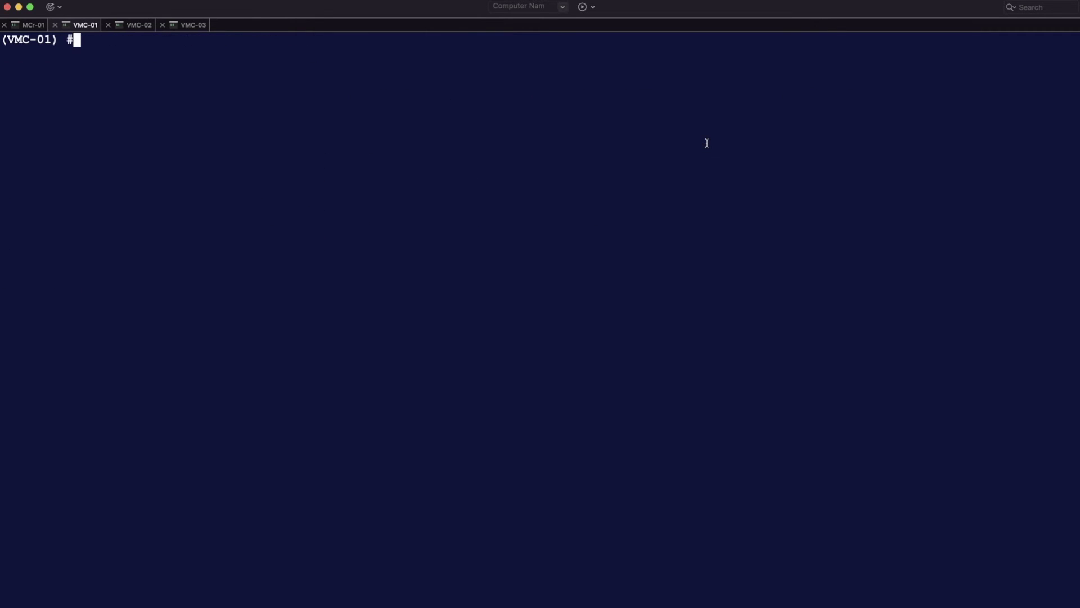
- Run show ble_relay report on VMC-01 and examine the meridian-beacon-management and IoT-Utilities profile reports
key("Up")
key("Up")
key("Up")
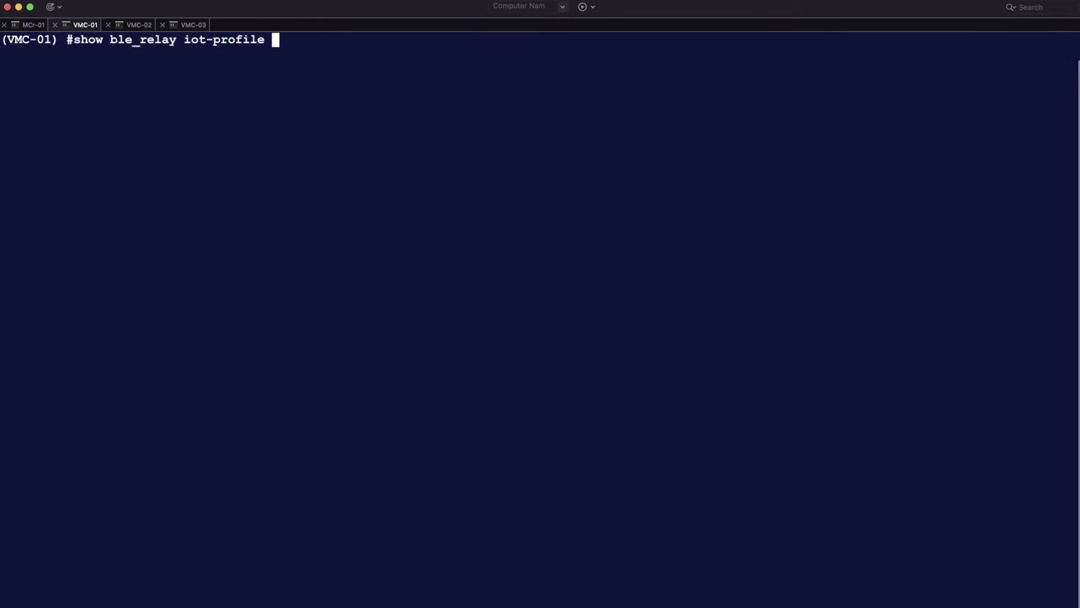
key("Return")
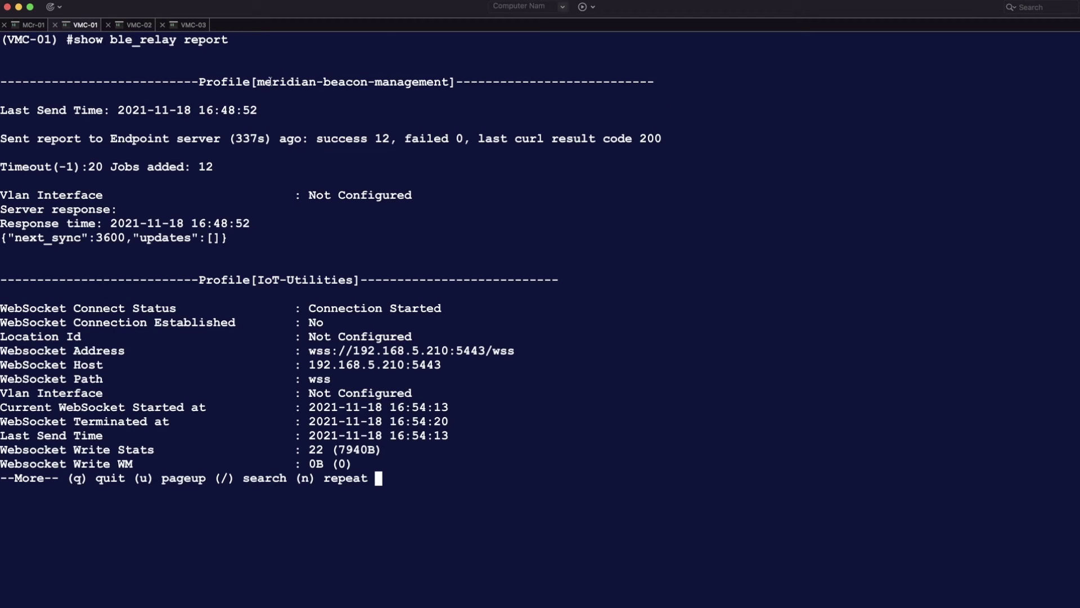
left_click_drag(258, 83, 449, 83)
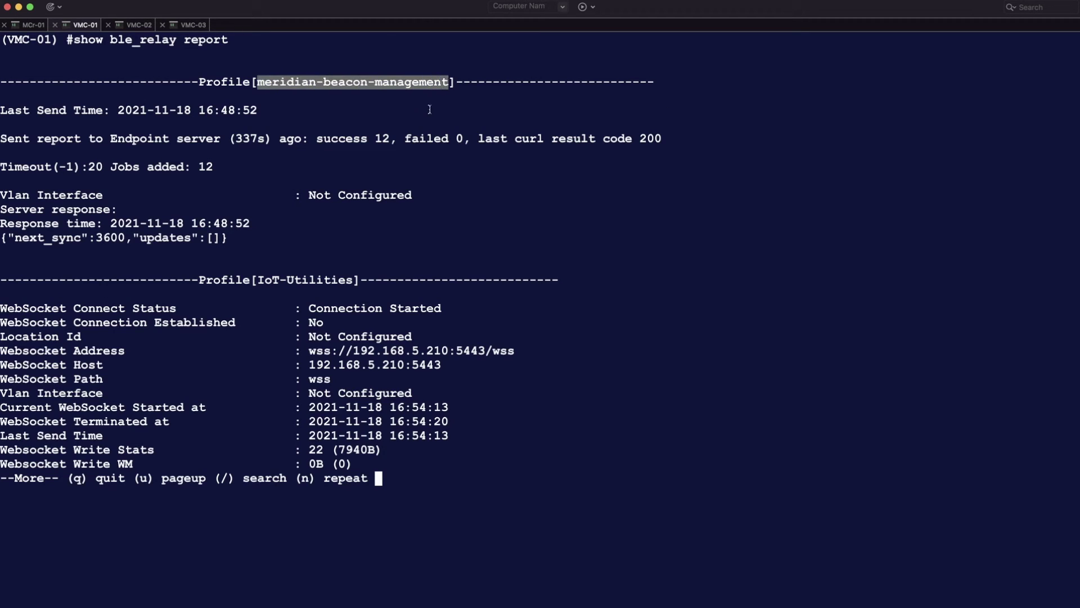
left_click_drag(256, 279, 352, 279)
key("Return")
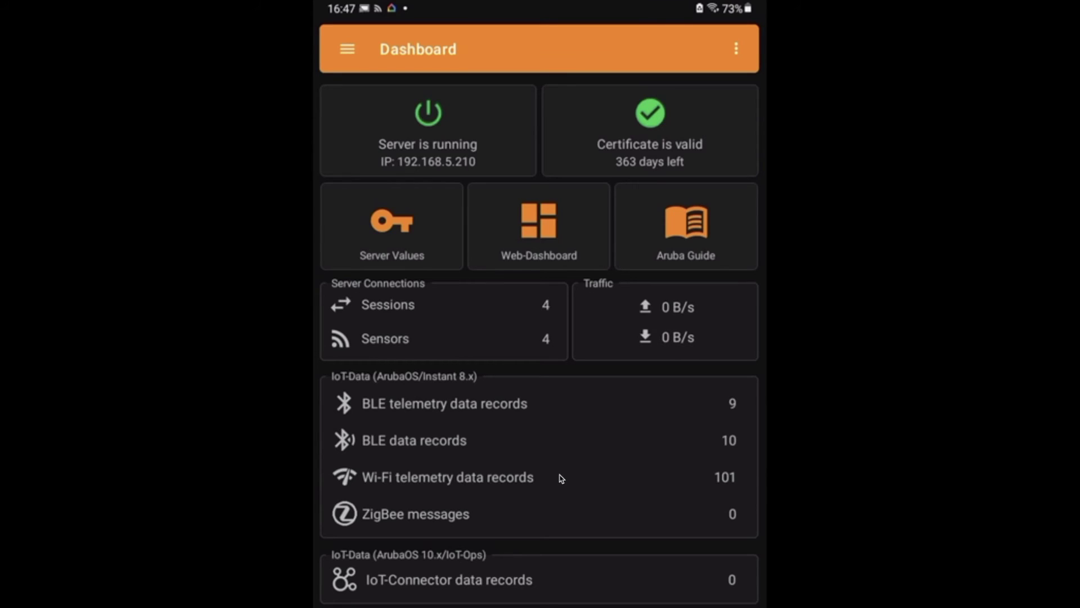
- Review the client sessions and the reporting sensors in the IoT Utilities app and return to its dashboard
left_click(407, 308)
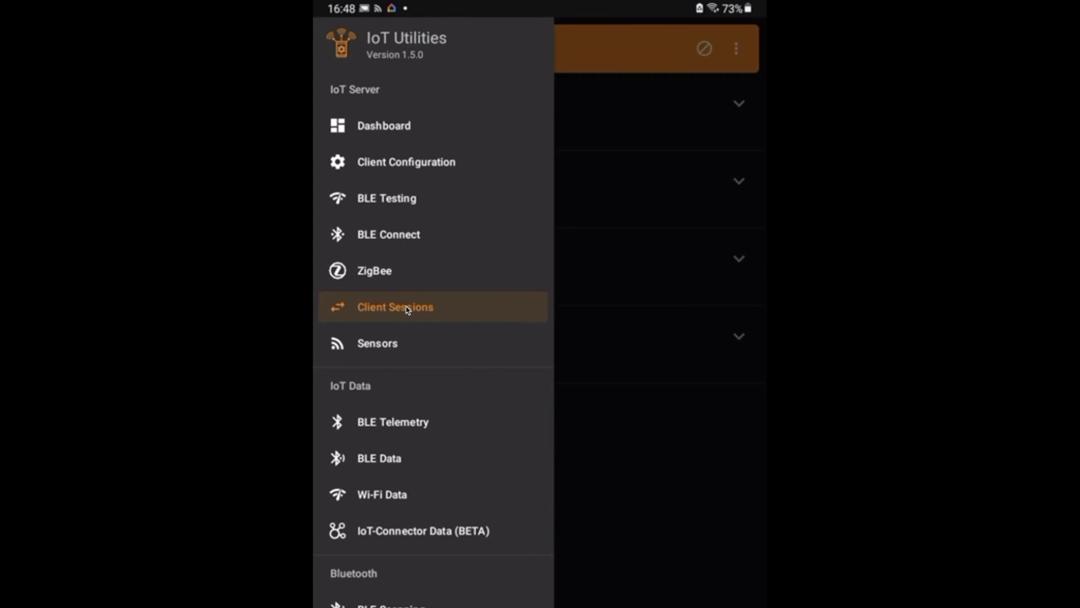
key("Down")
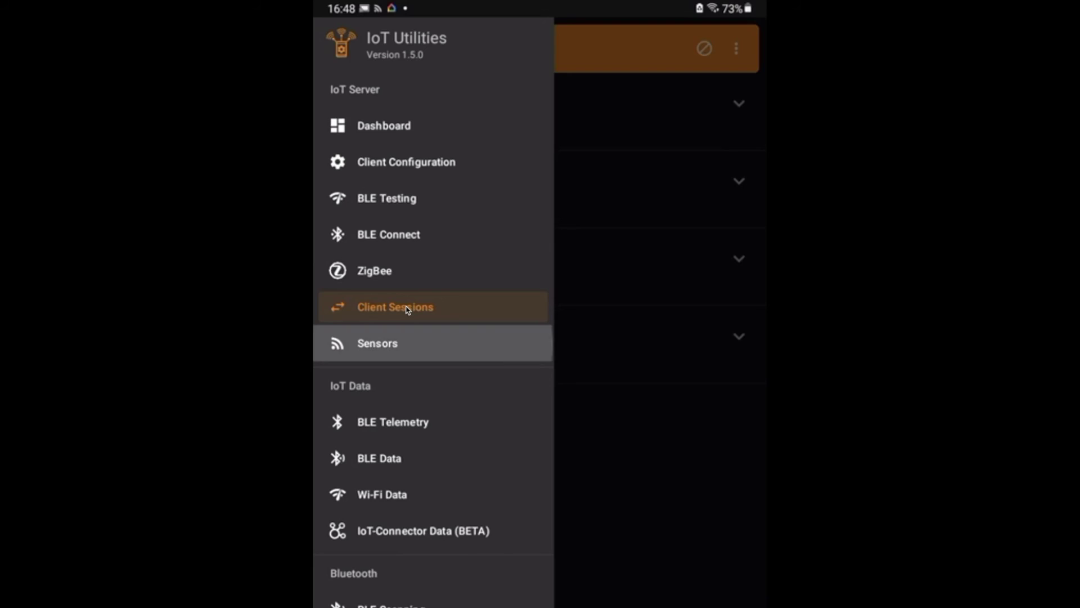
key("Return")
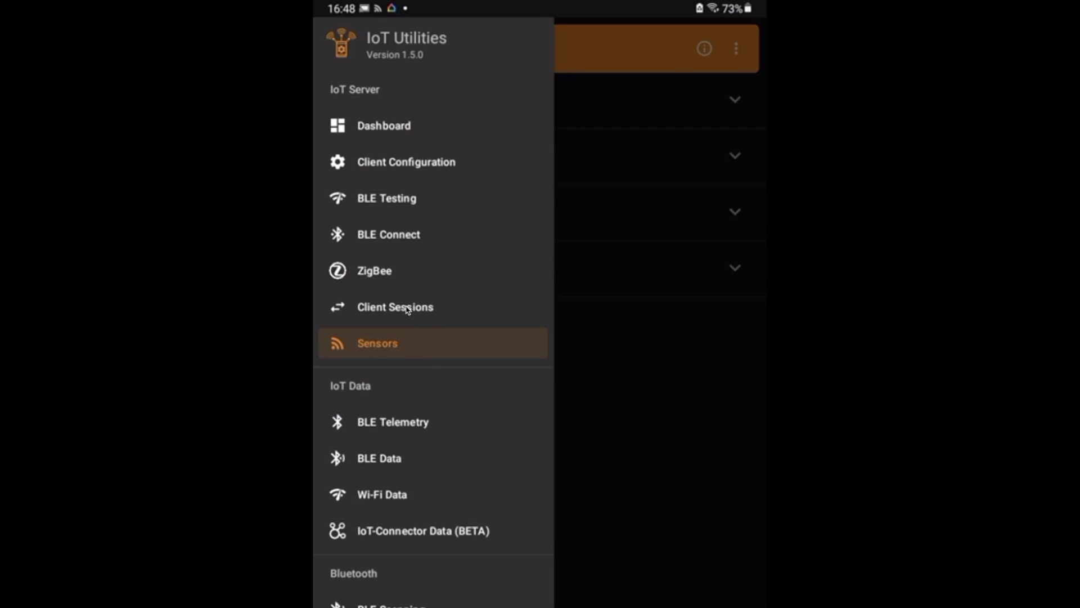
key("Return")
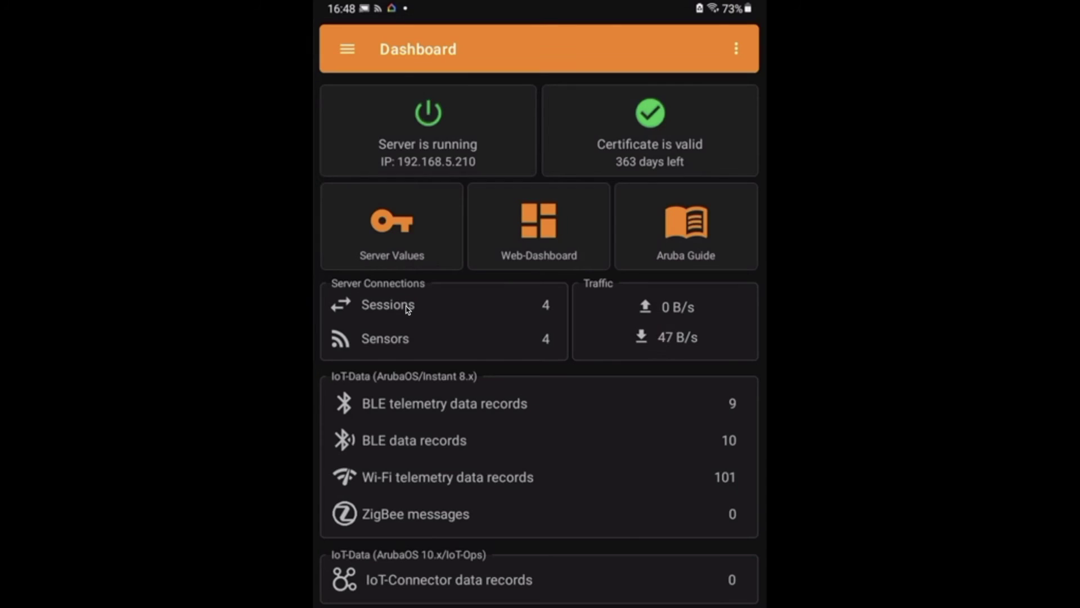
- Check the IoT-Utilities server certificate details and the server values with the telemetry, dashboard and authentication URLs
key("Return")
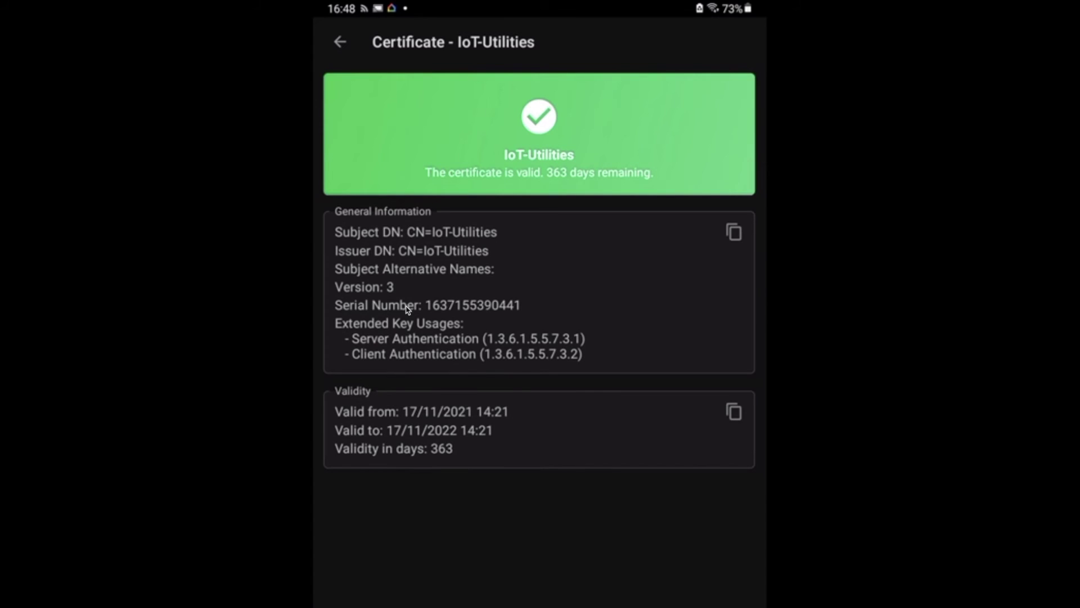
key("Escape")
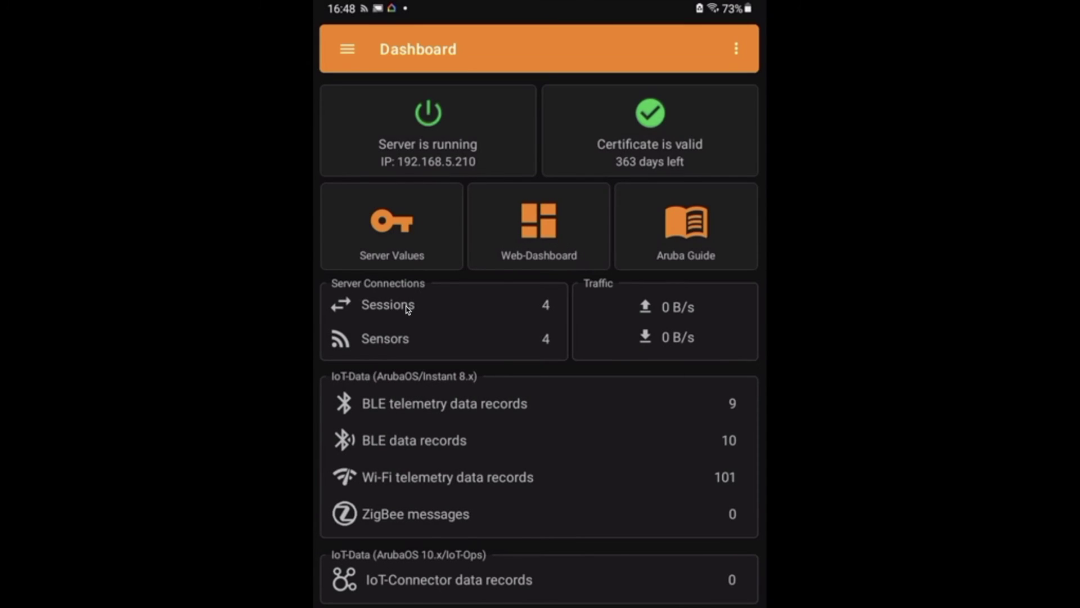
key("Return")
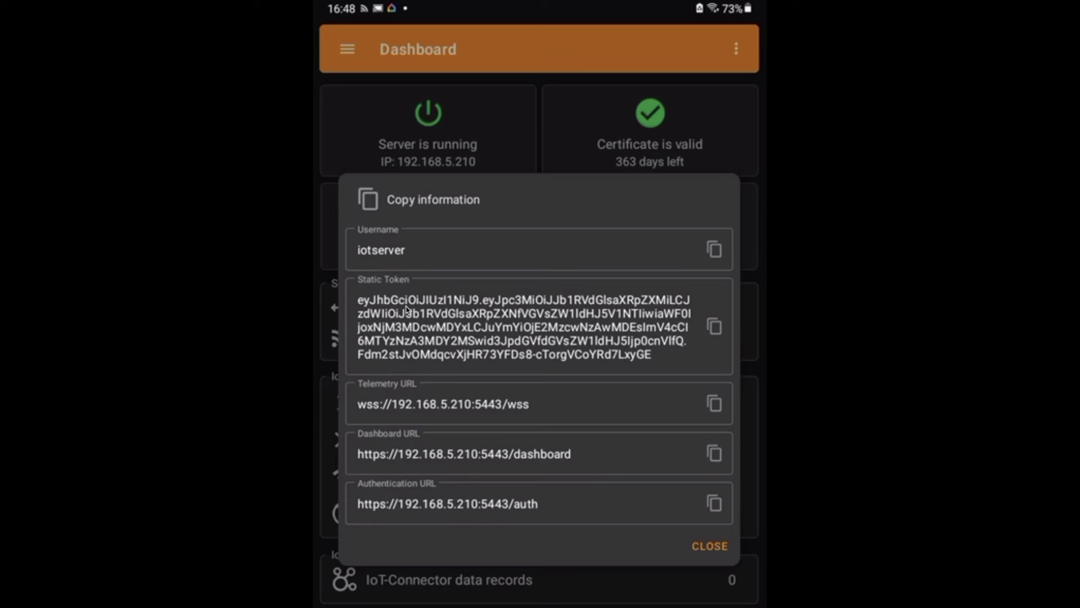
key("Escape")
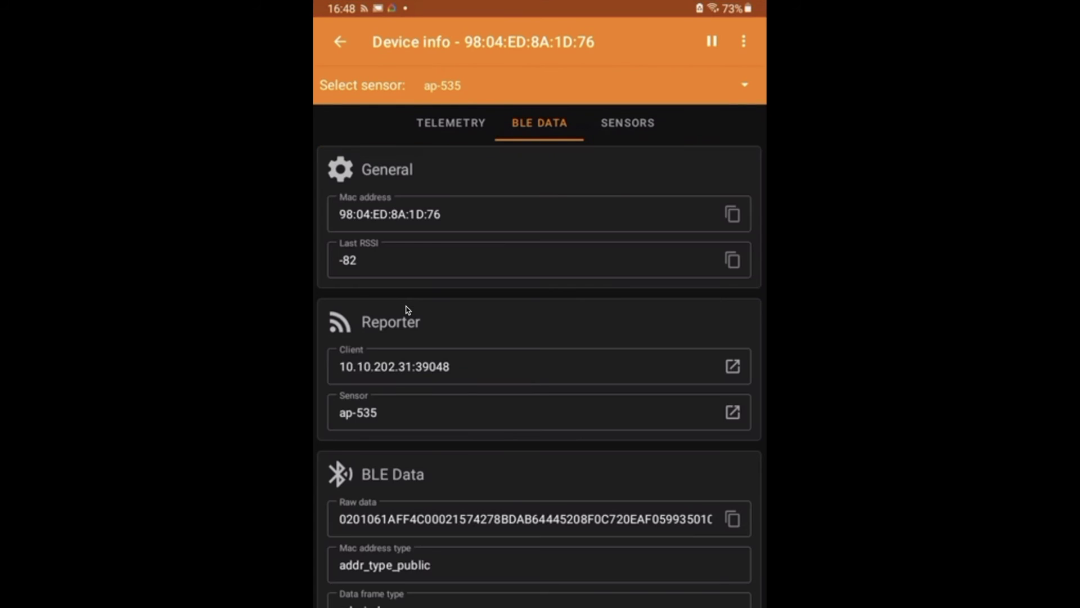
- Examine the BLE data of the iBeacon reported by ap-535 and the Wi-Fi data of a station reported by ap-303-1
scroll(407, 309, "down", 3)
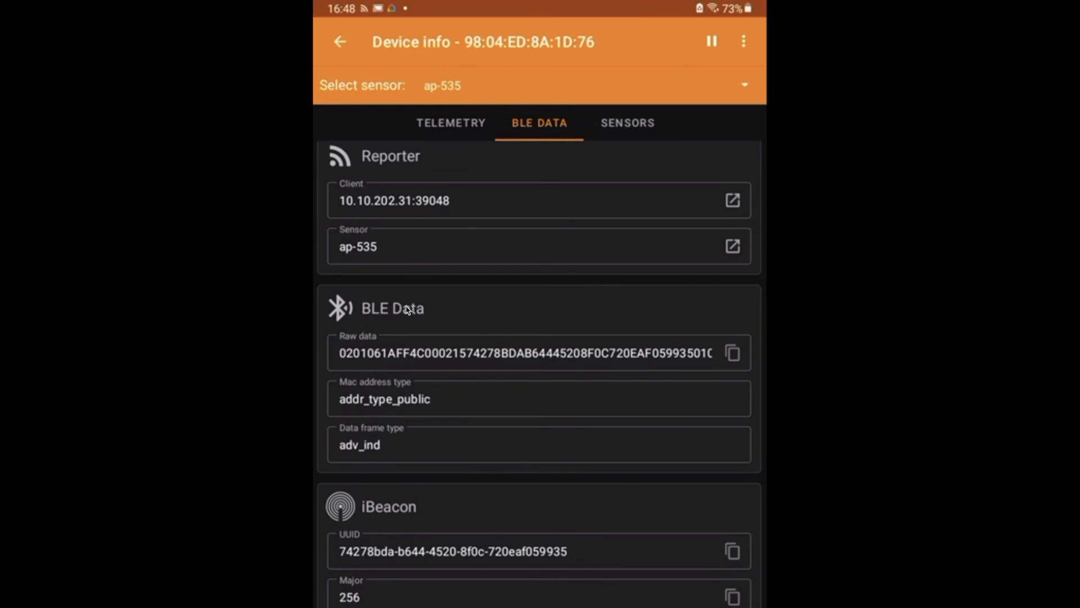
key("Escape")
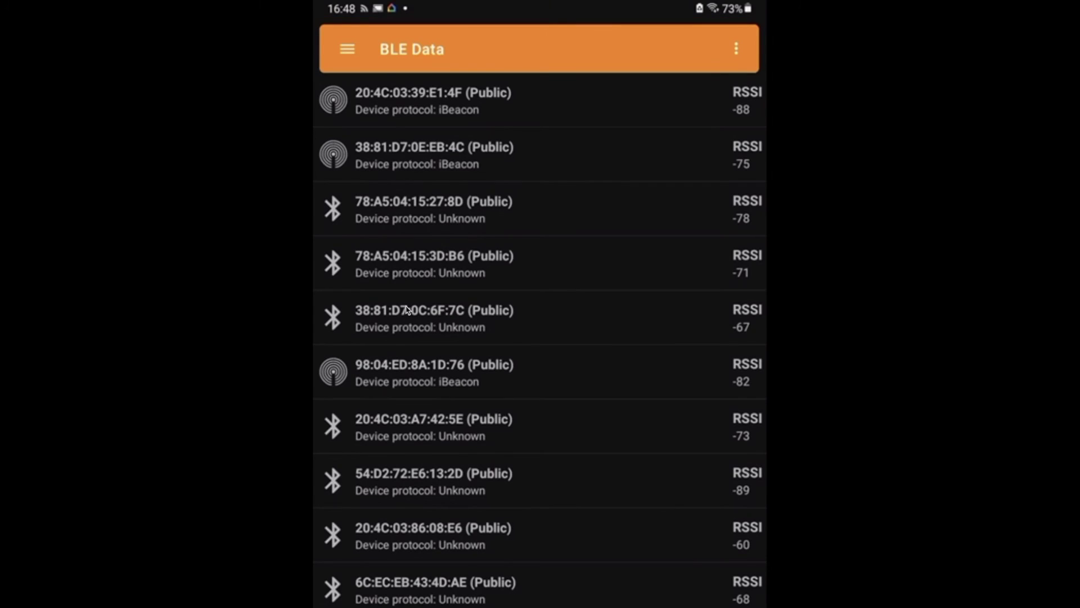
key("Down")
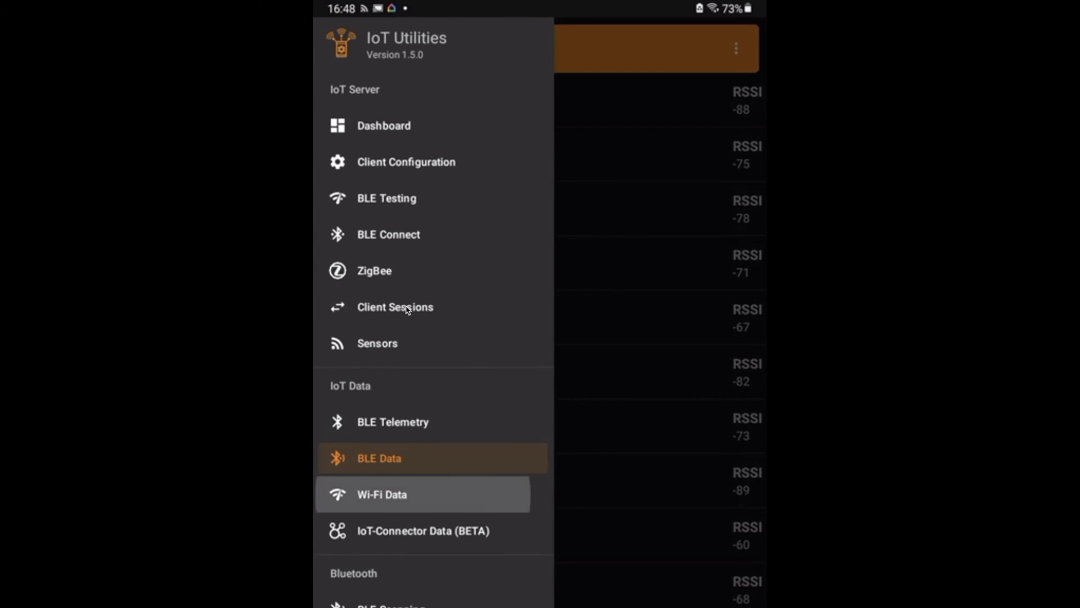
key("Return")
scroll(407, 308, "down", 10)
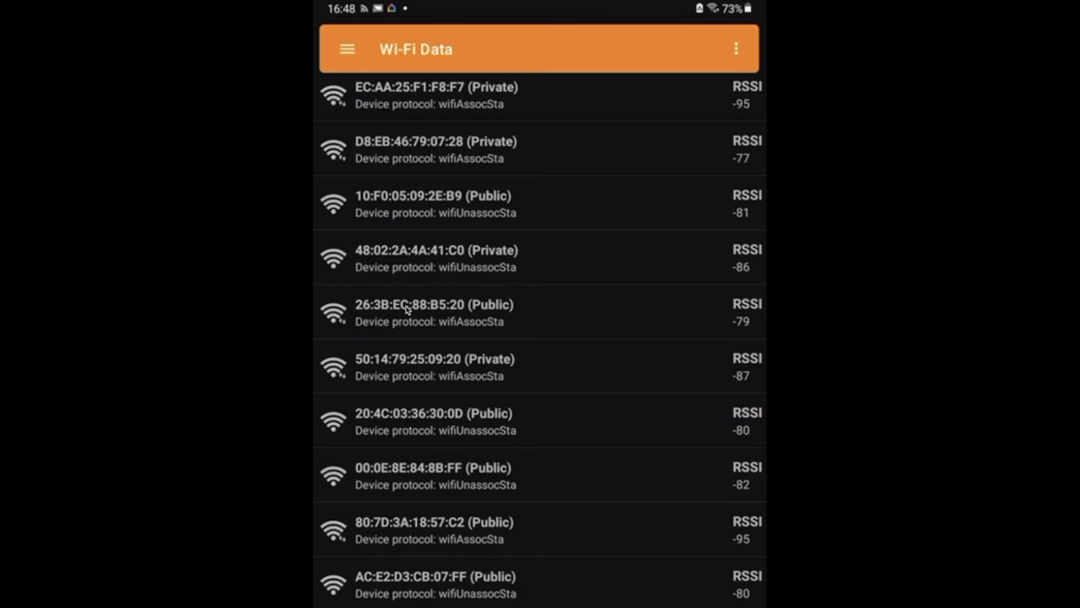
key("Return")
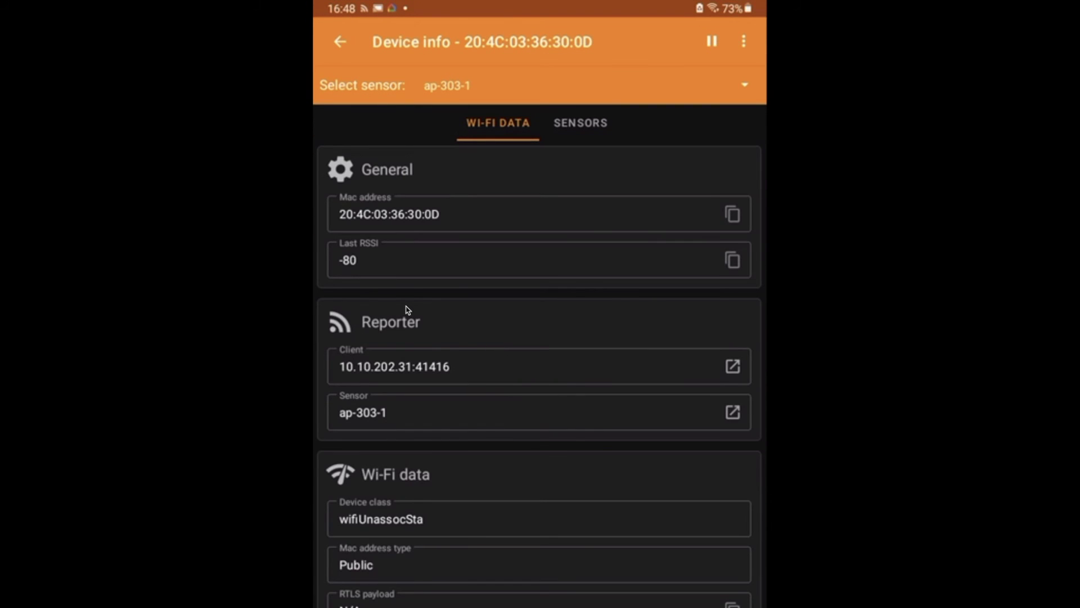
key("Escape")
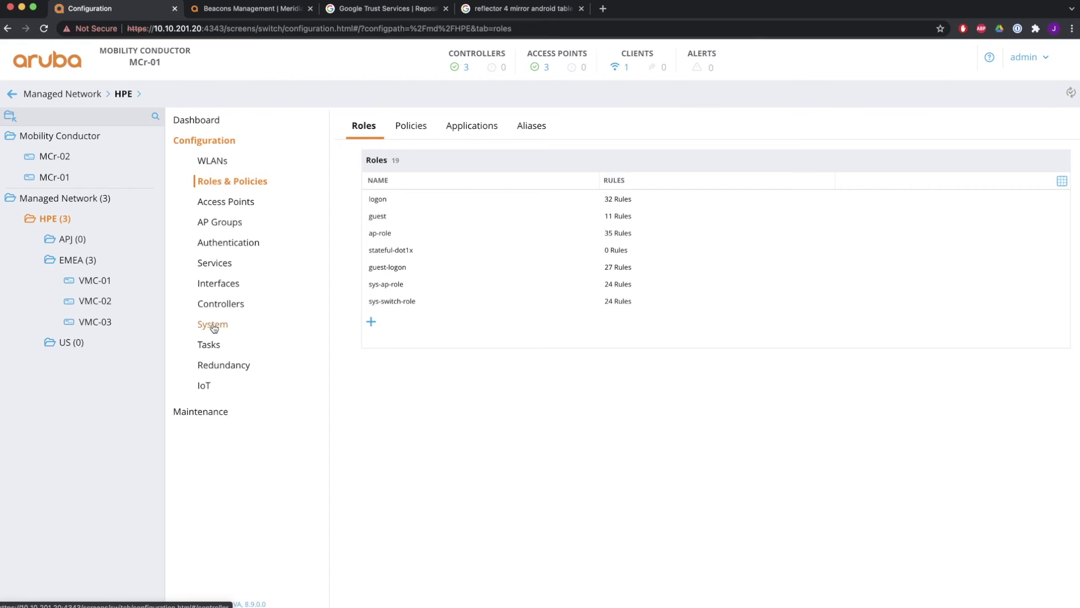
- Switch to the Mobility Conductor and open the meridian-beacon-management IoT Data profile in HPE's system profiles, under BR_IOT
left_click(214, 324)
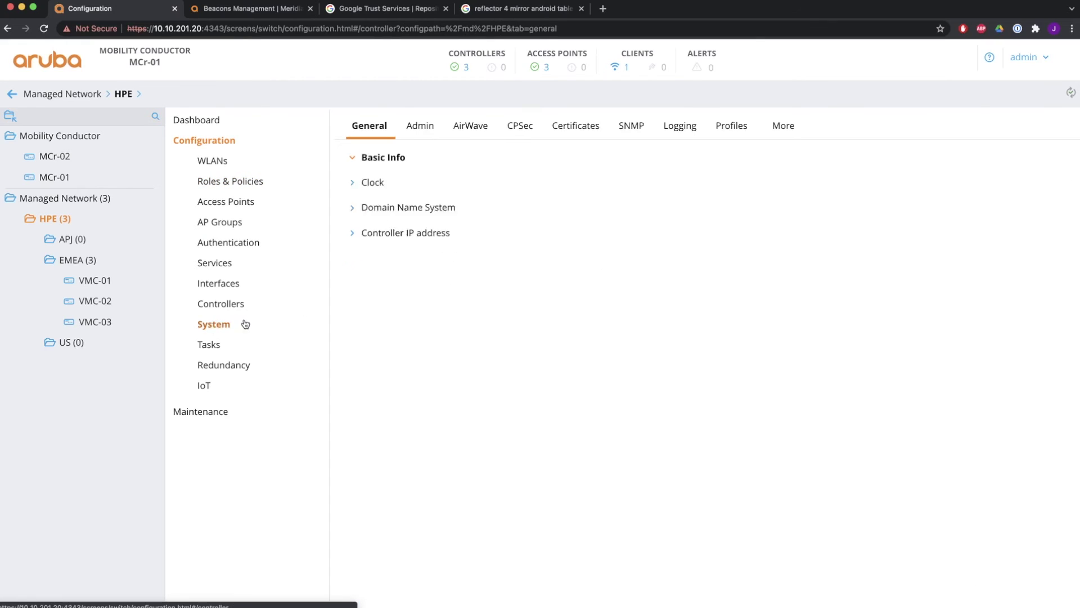
left_click(742, 126)
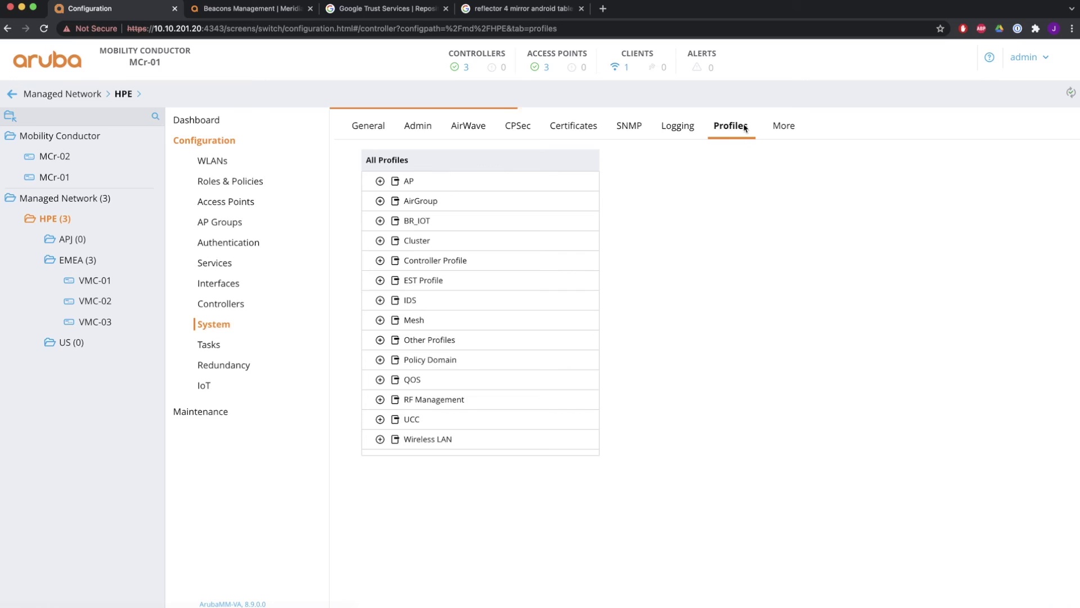
left_click(381, 221)
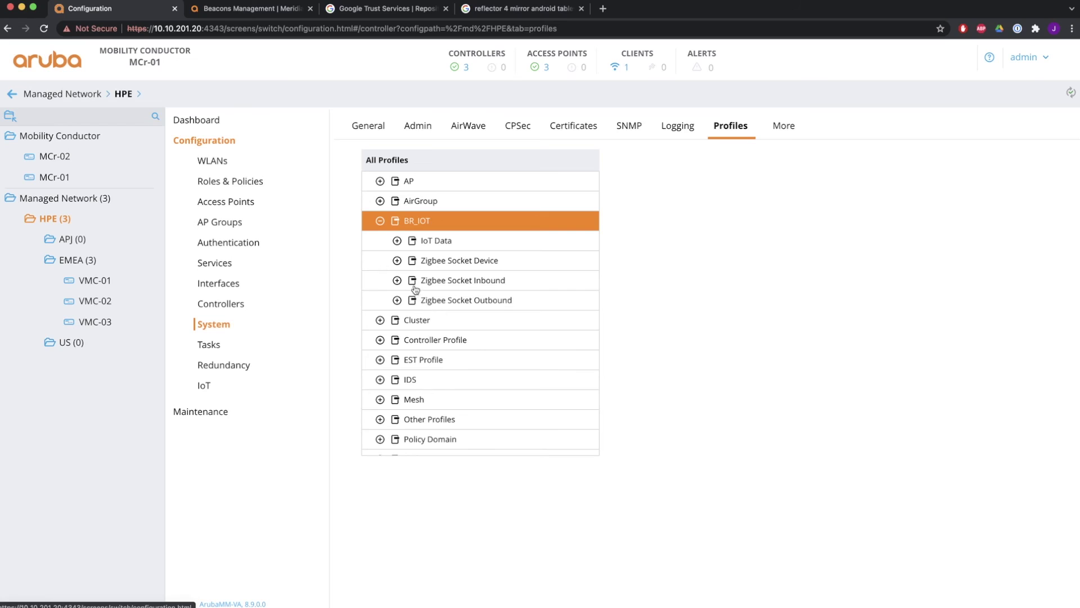
left_click(397, 242)
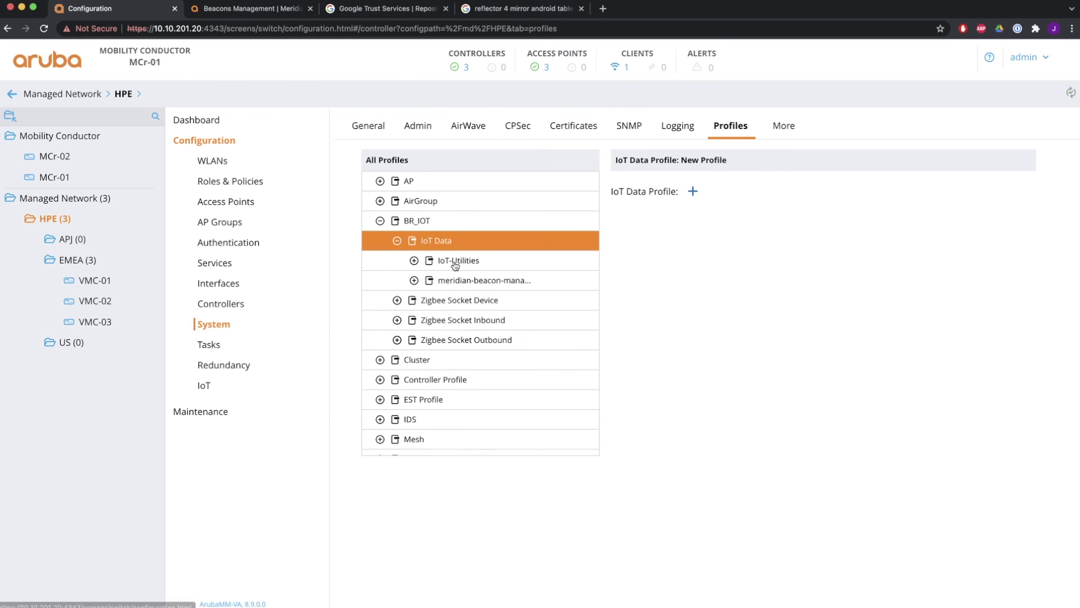
left_click(415, 262)
left_click(415, 321)
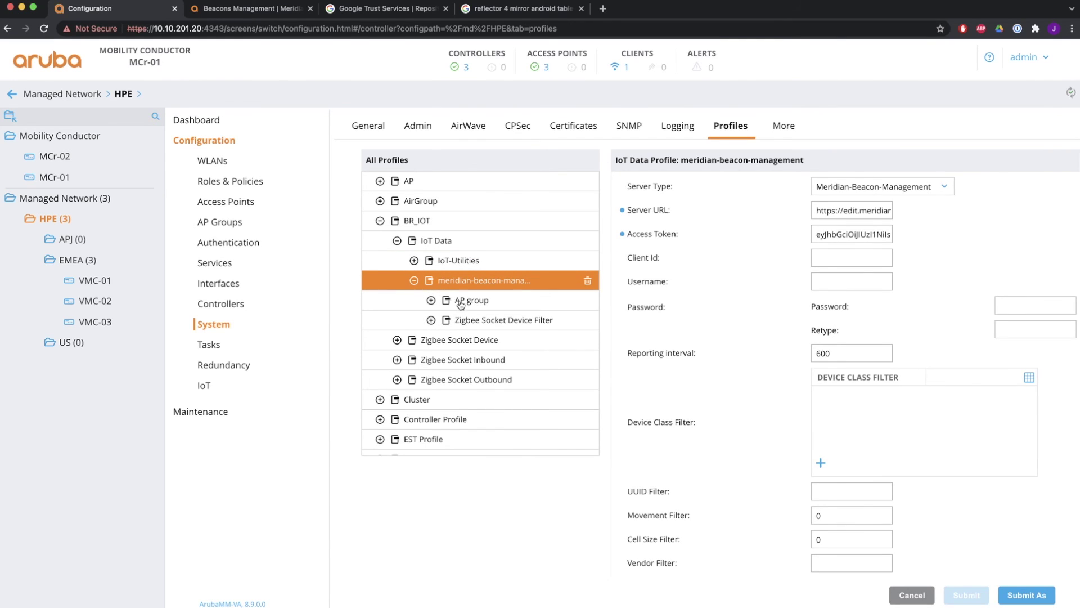
- Review all parameters of the meridian-beacon-management profile, from the server settings down to the local name filter
scroll(726, 313, "down", 2)
scroll(729, 311, "down", 10)
scroll(729, 312, "down", 8)
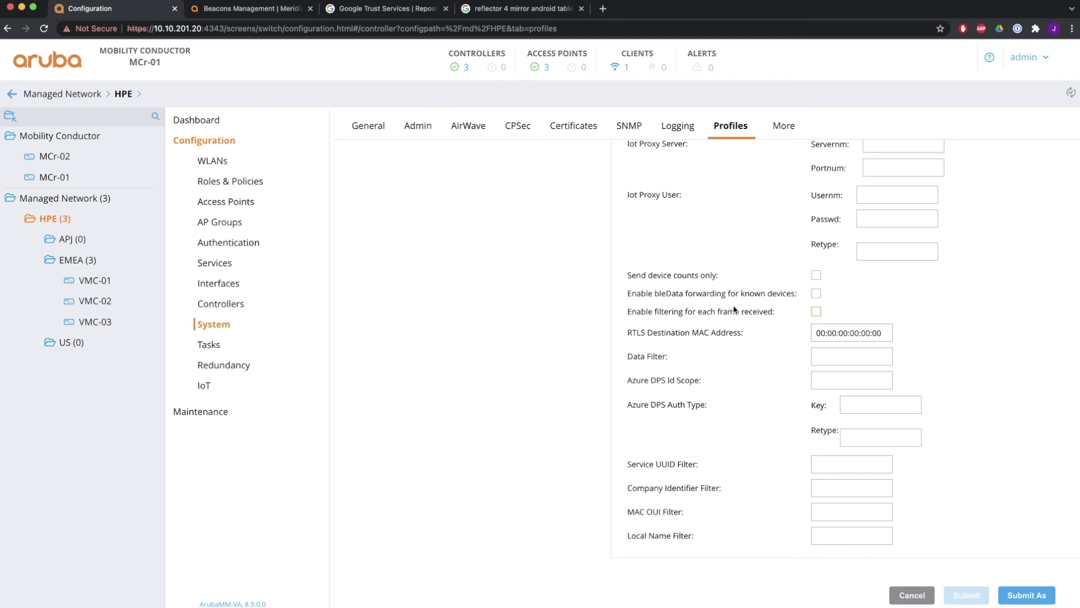
scroll(734, 308, "up", 12)
scroll(738, 307, "up", 8)
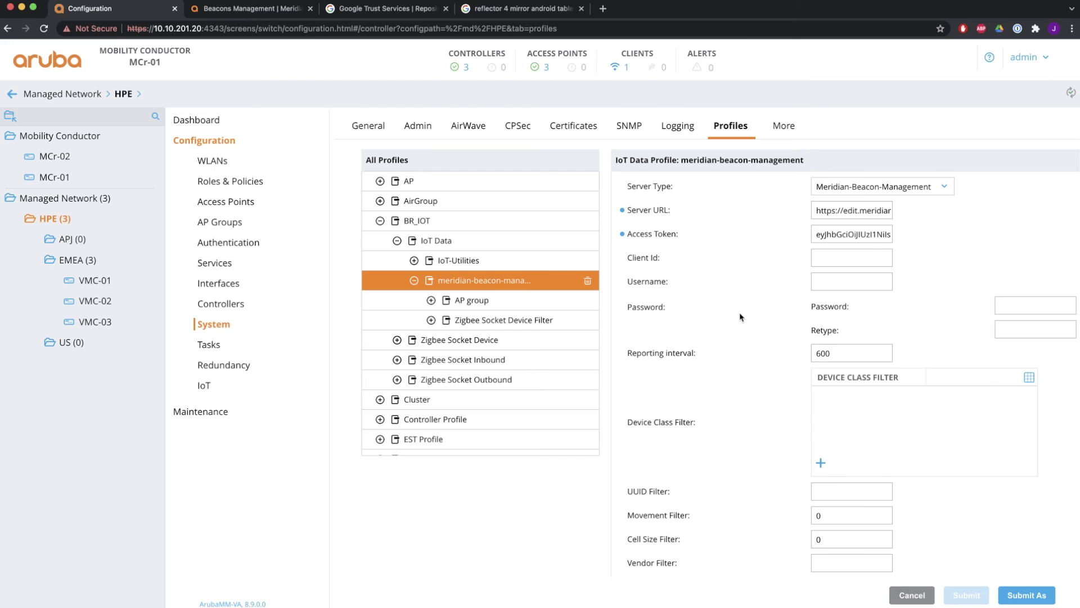
- Try to submit the meridian-beacon-management profile with client ID vmc, check the field validation, and cancel the edit
left_click(829, 259)
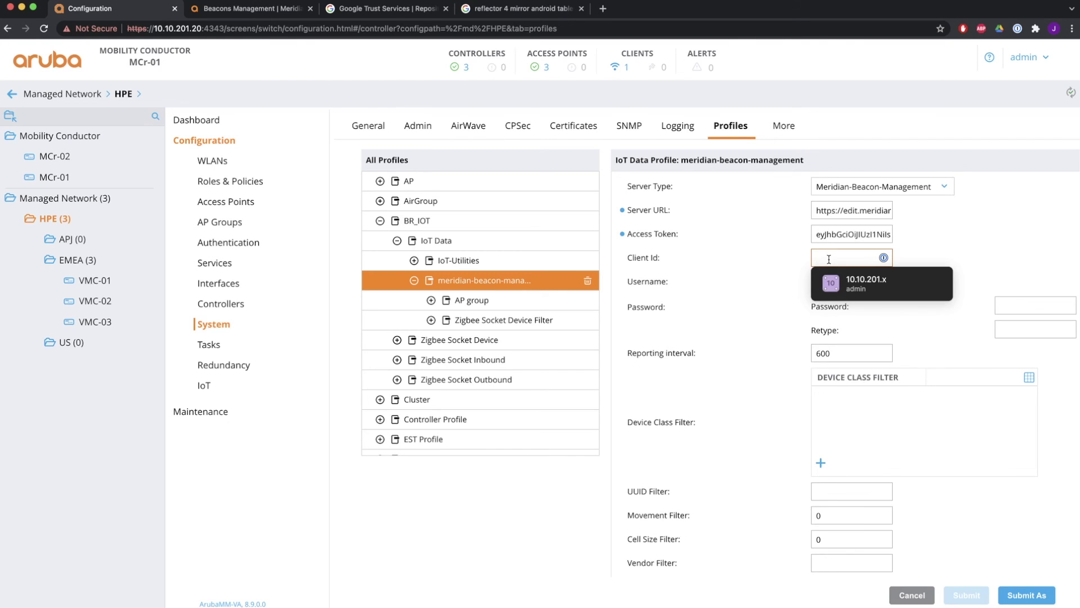
type("vmc")
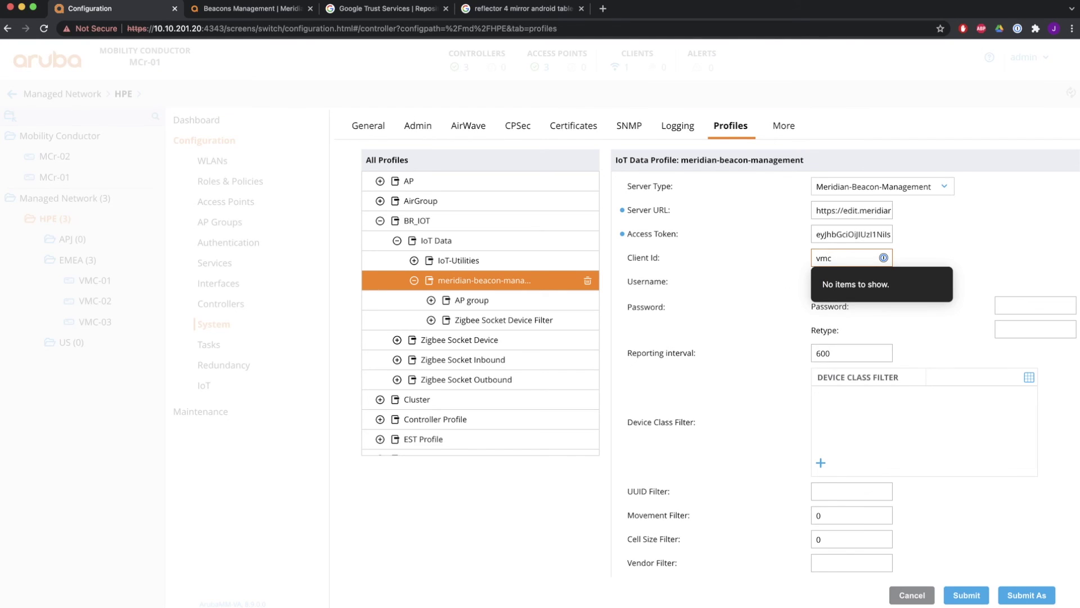
left_click(729, 309)
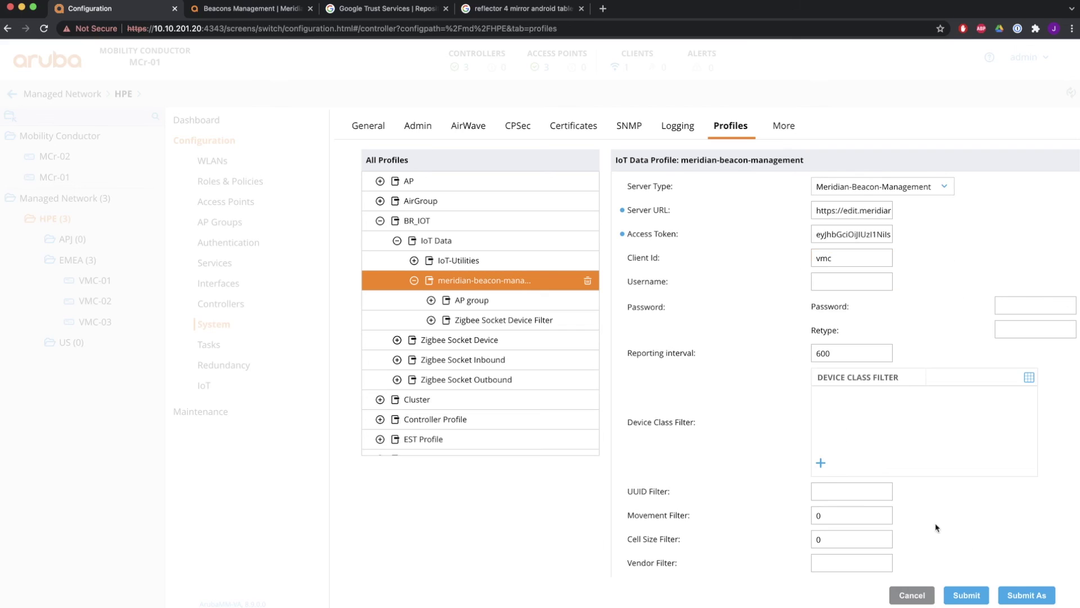
left_click(966, 595)
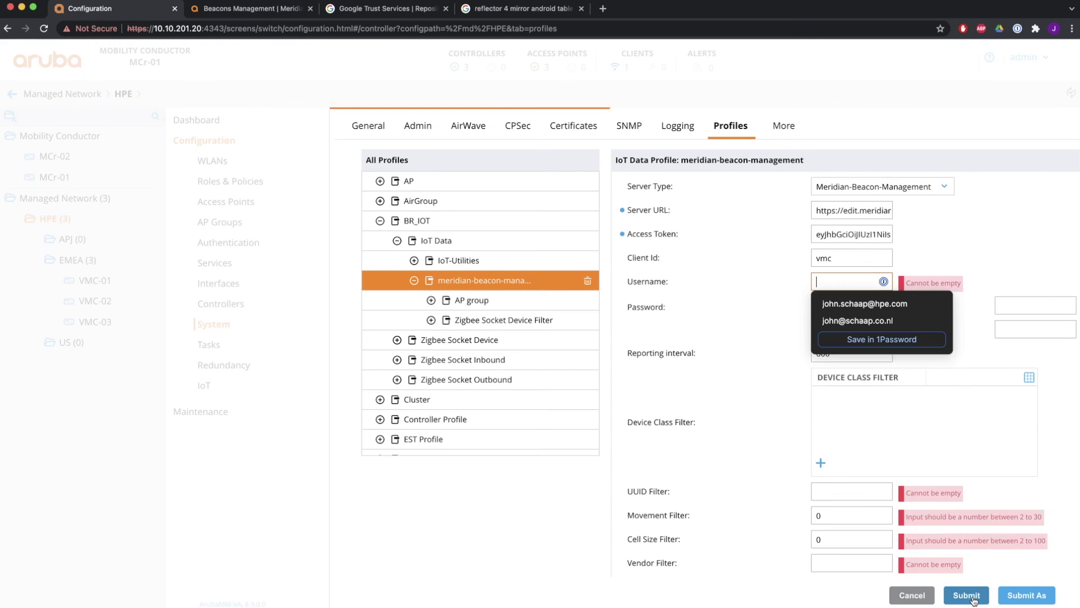
scroll(961, 464, "down", 5)
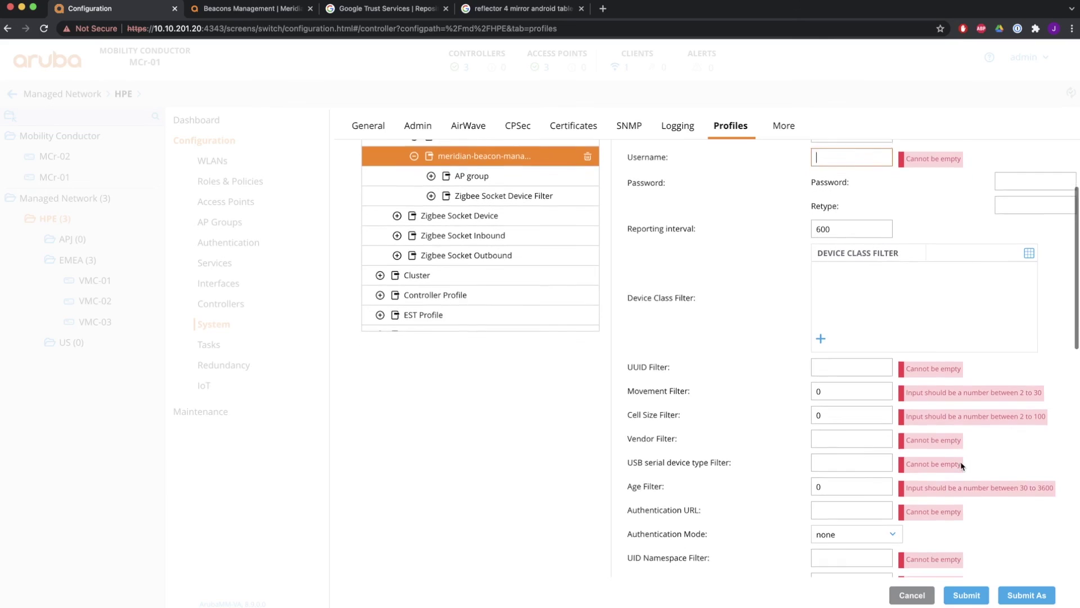
scroll(961, 466, "down", 8)
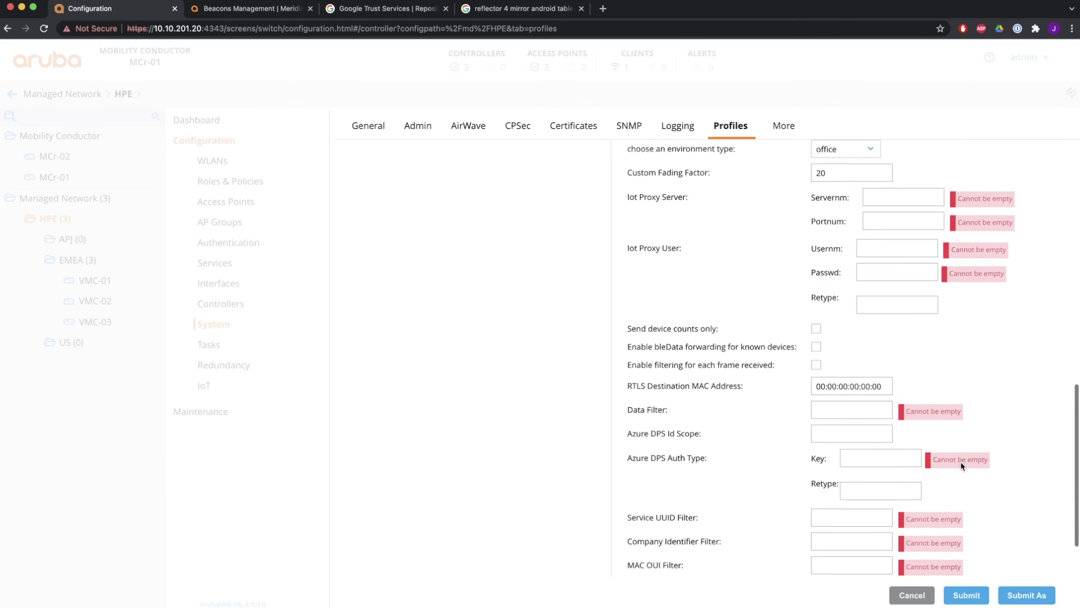
scroll(961, 466, "up", 12)
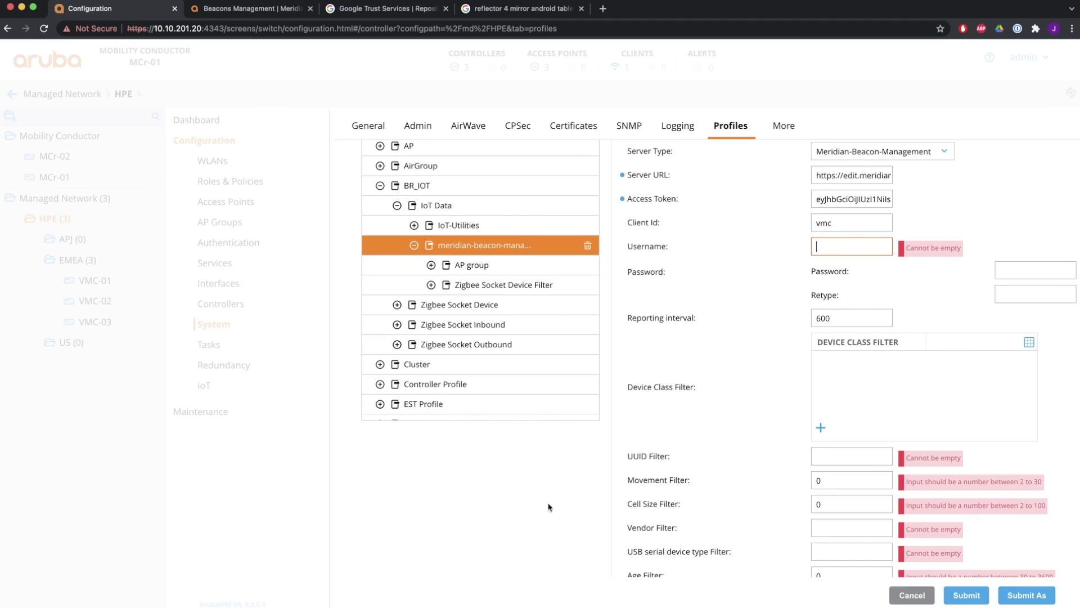
left_click(916, 599)
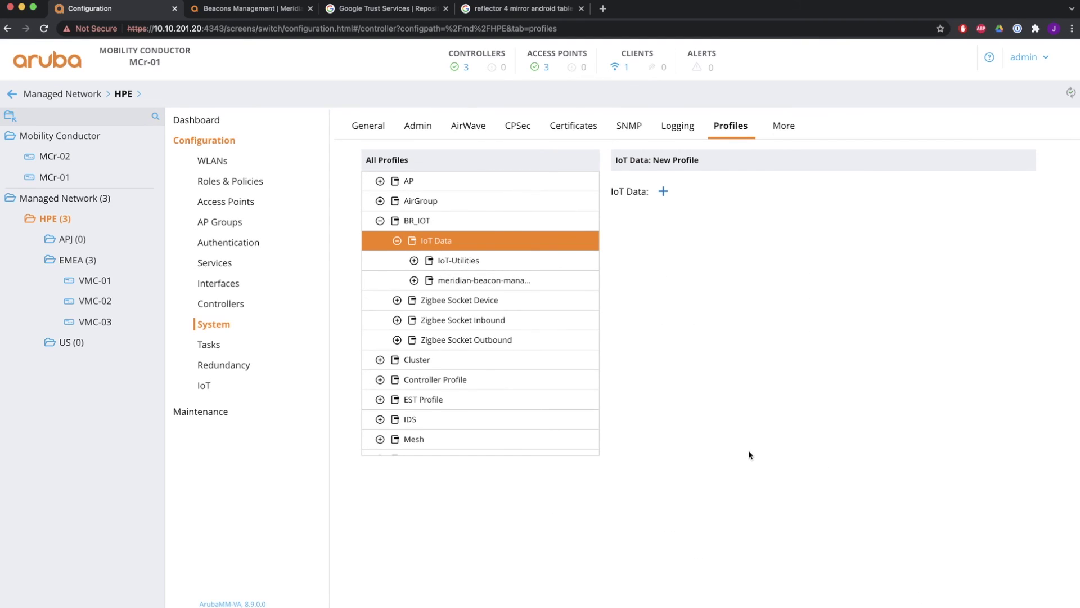
- Switch to the terminal session on VMC-01 and list the IoT radio profiles with "show iot radio-profile"
key("super+Tab")
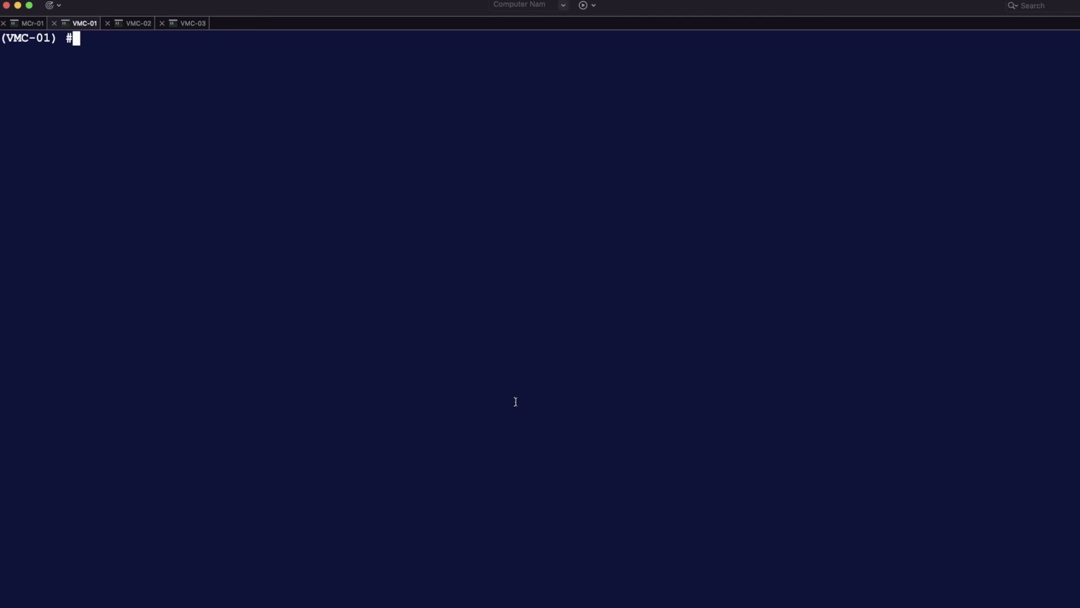
key("Up")
key("Up")
key("Up")
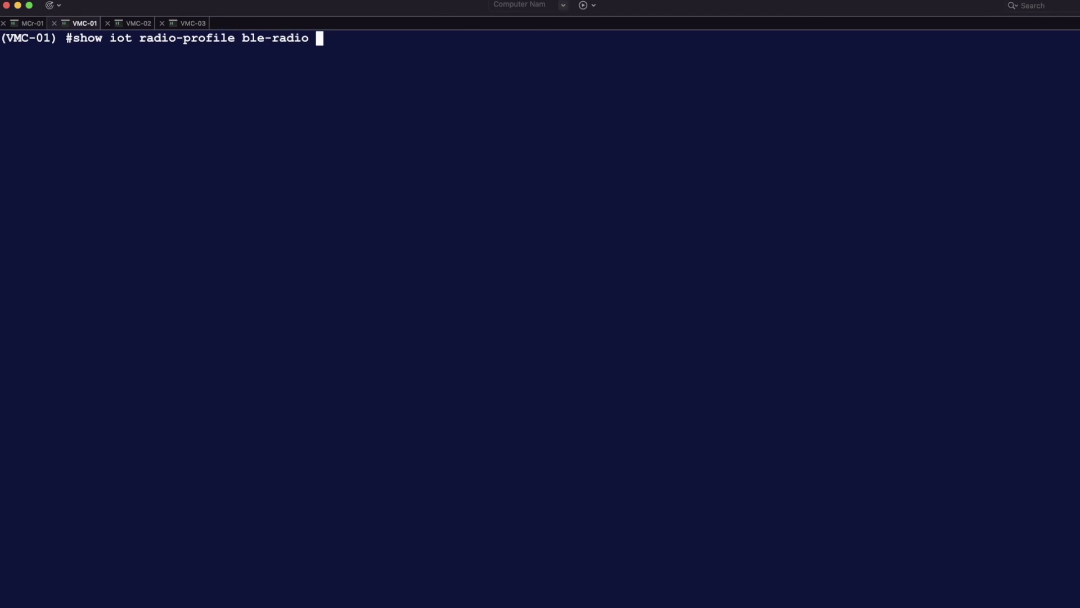
key("Return")
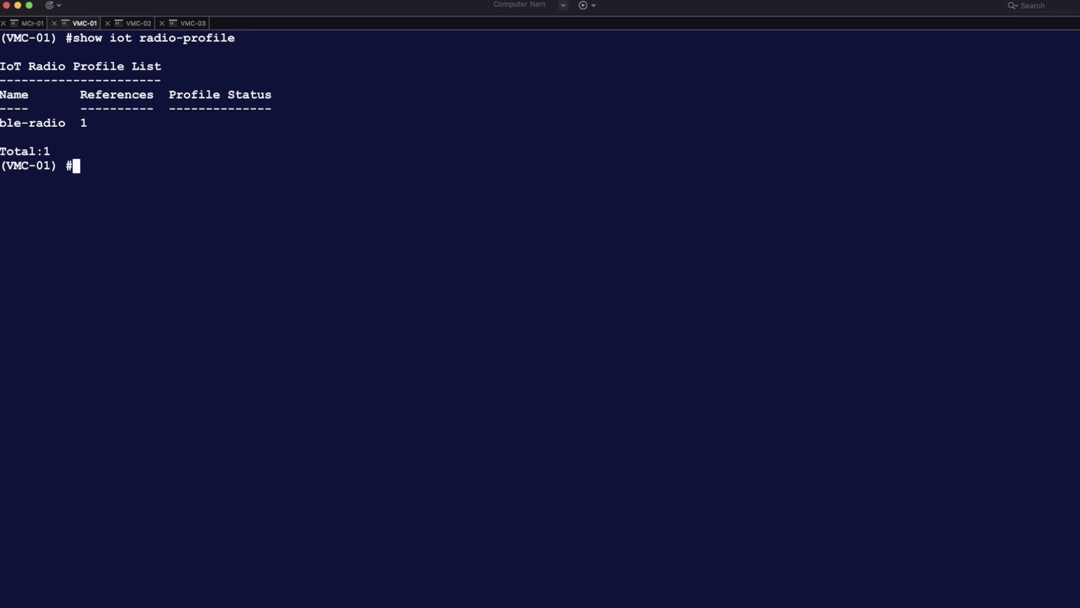
- Show the parameters of the ble-radio profile with "show iot radio-profile ble-radio"
key("Up")
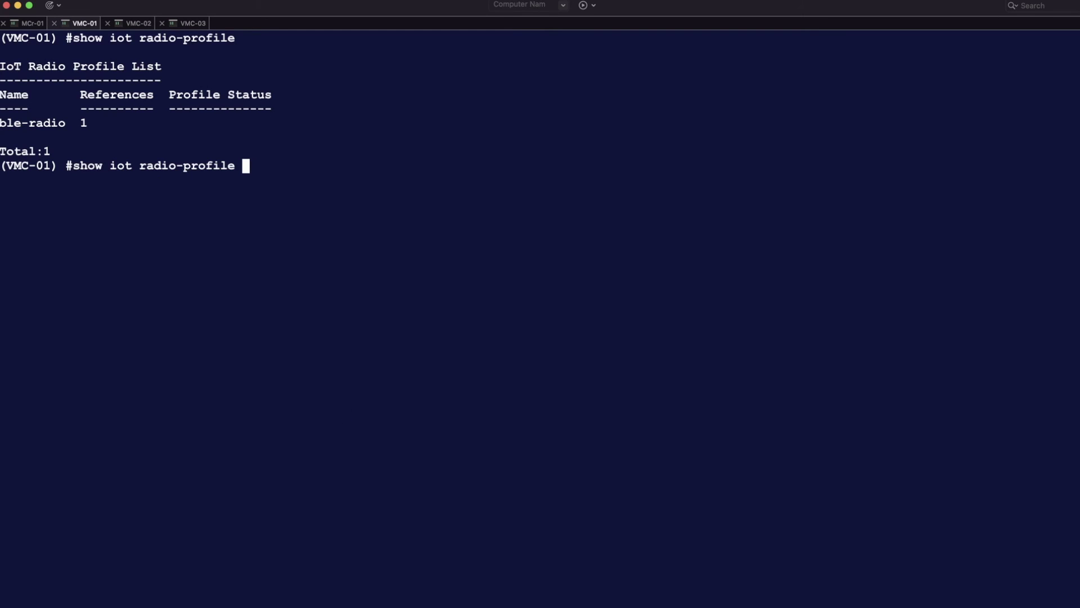
type("ble-radio")
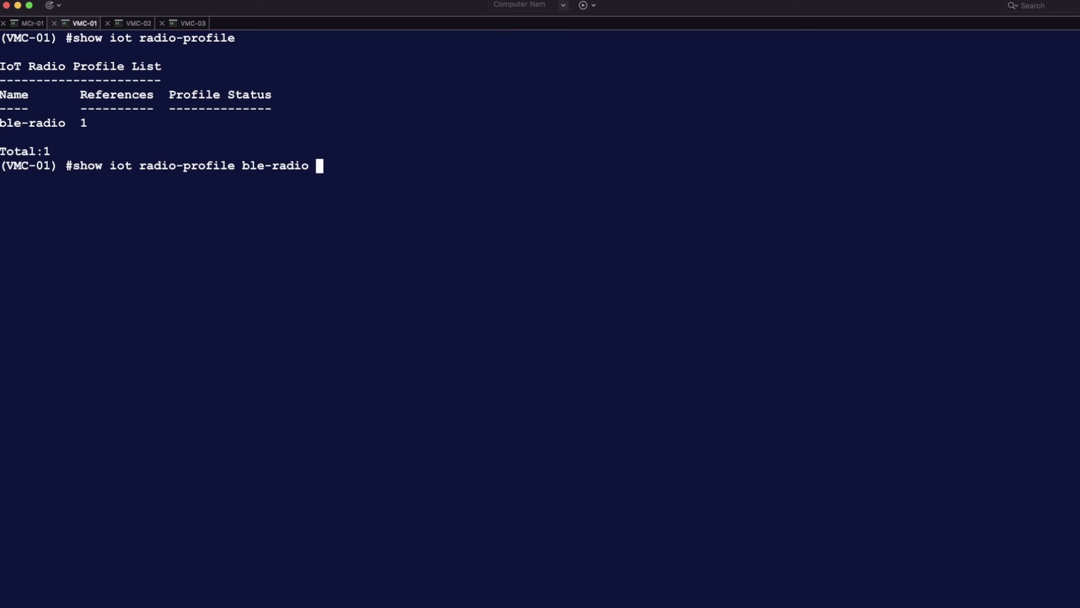
key("Return")
key("Return")
key("Return")
key("Return")
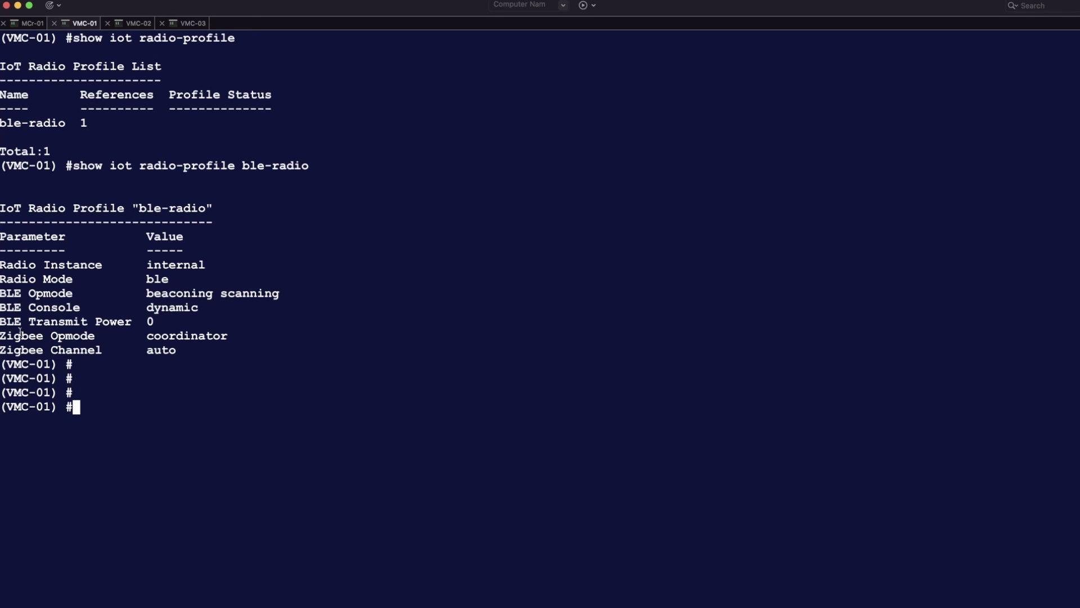
- Clear the terminal and list the IoT data profiles with "show iot transportProfile"
key("super+k")
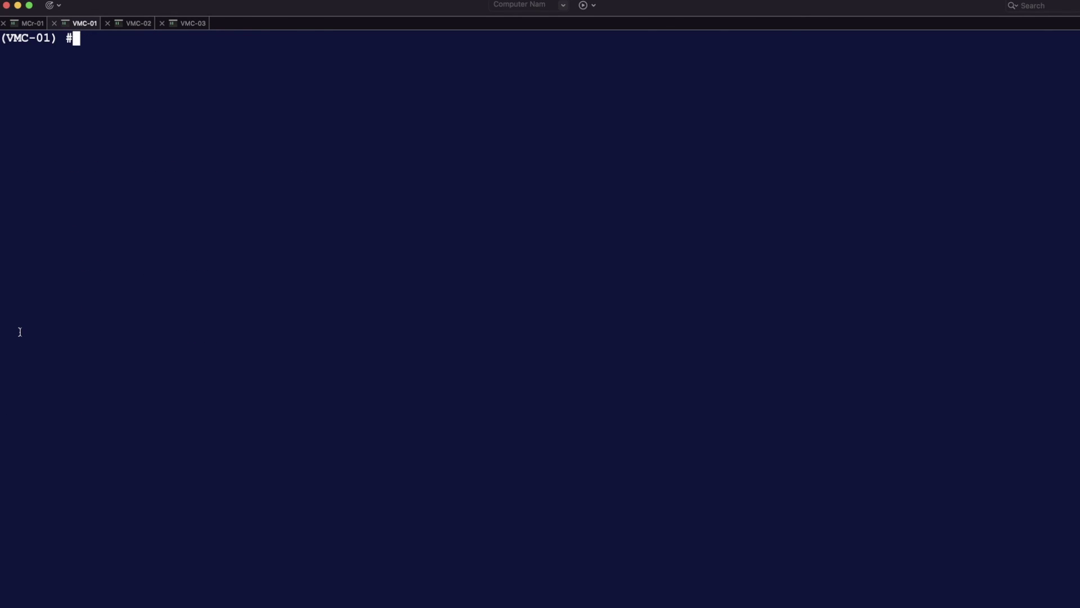
key("Up")
key("Up")
key("Up")
key("Return")
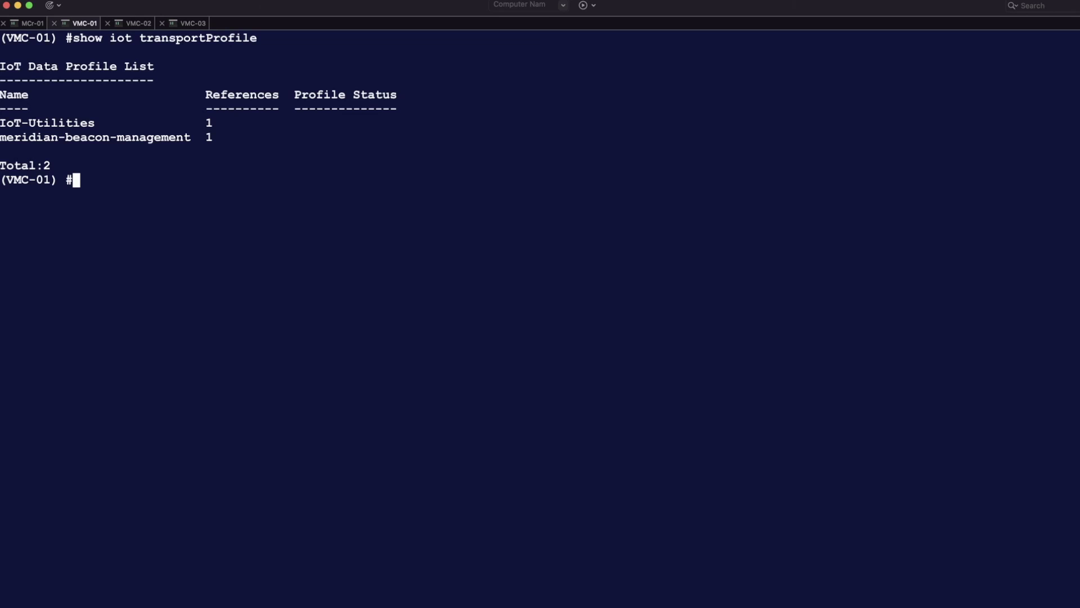
key("Return")
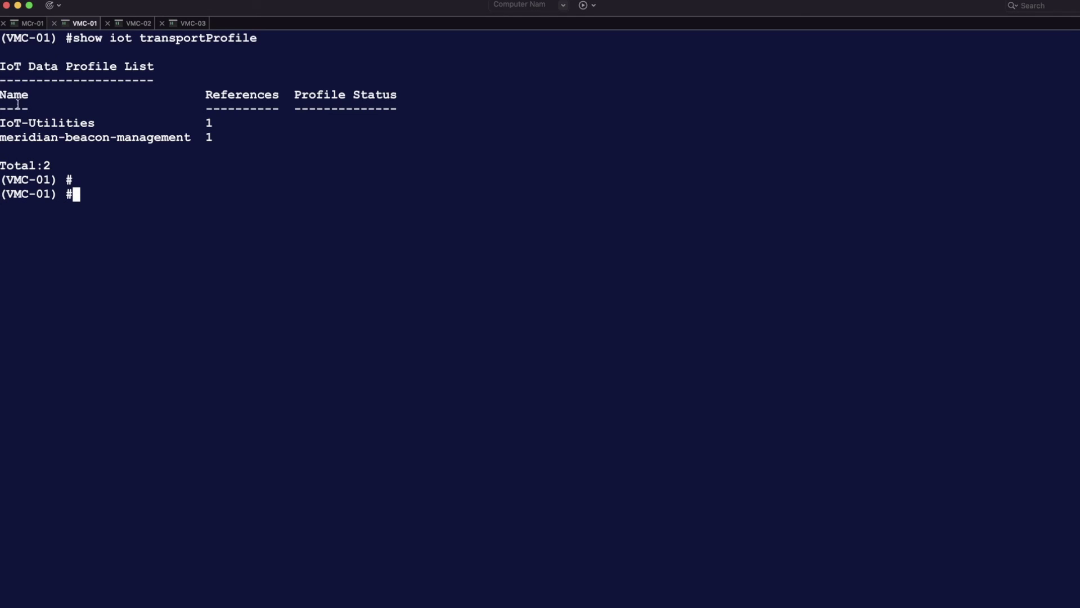
left_click_drag(2, 122, 239, 150)
left_click(264, 89)
- Show all parameters of the IoT-Utilities transport profile with "show iot transportProfile IoT-Utilities"
key("Up")
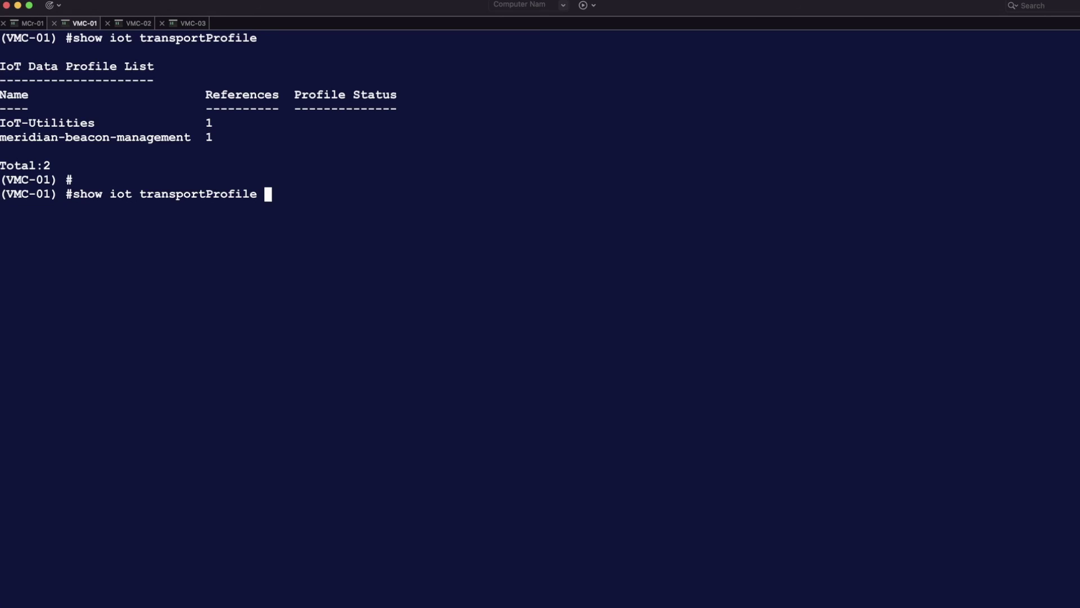
type("I")
key("Tab")
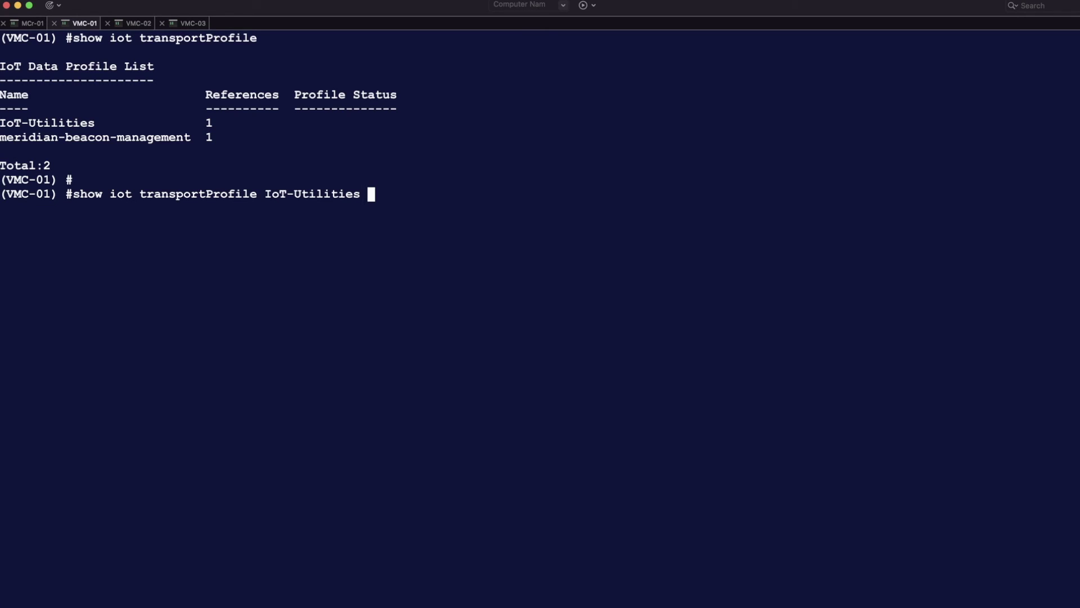
key("Return")
key("space")
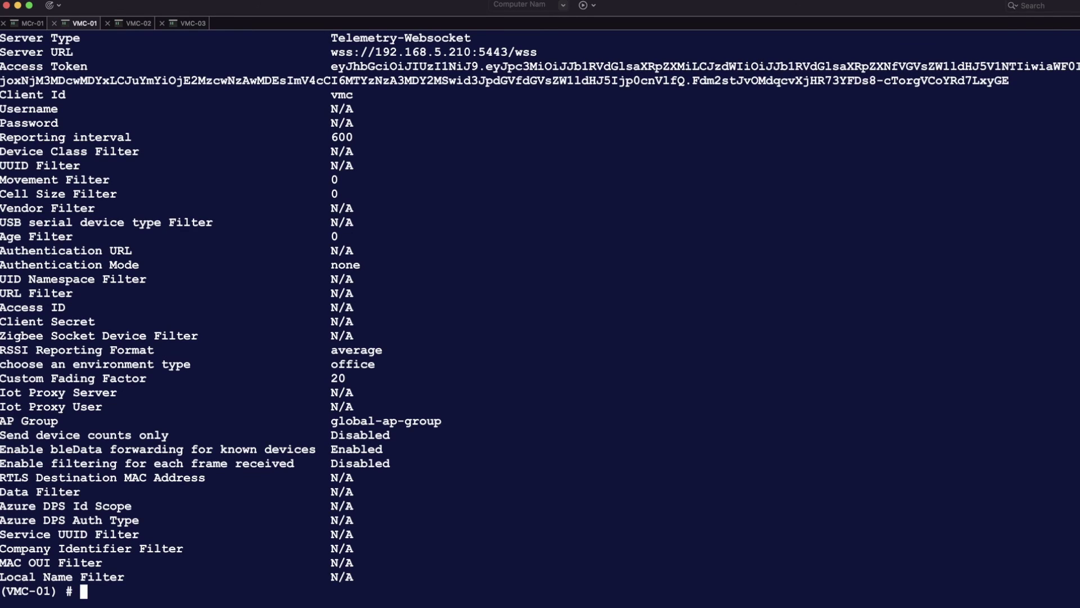
key("Return")
key("Return")
key("Return")
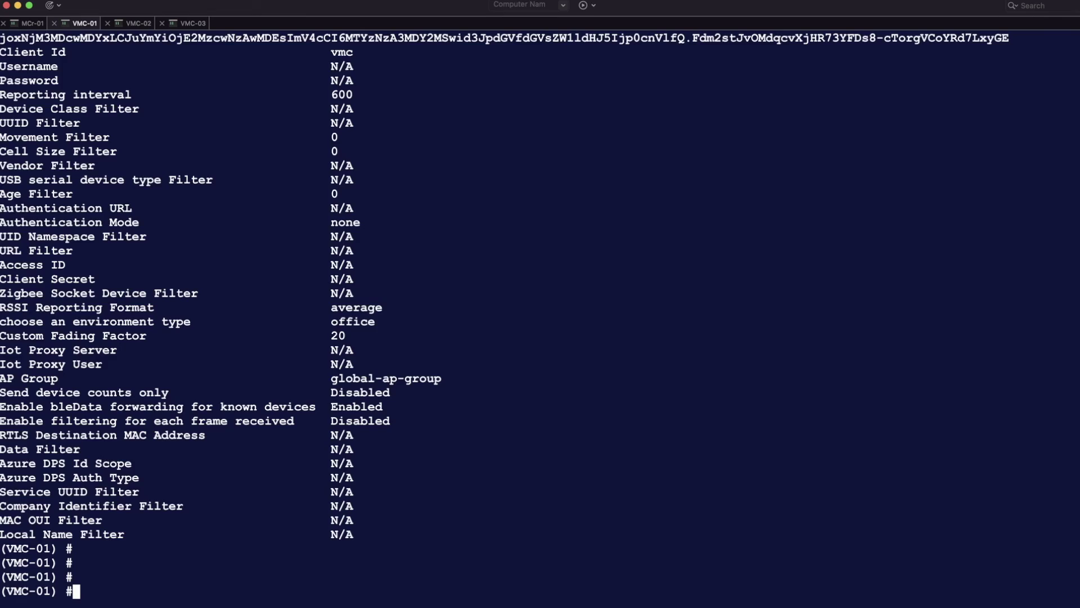
- Clear the terminal and show all parameters of the Meridian profile with "show iot transportProfile meridian-beacon-management"
key("ctrl+l")
type("show iot transportProfile IoT-Utilities")
key("BackSpace")
key("BackSpace")
key("BackSpace")
key("BackSpace")
key("BackSpace")
key("BackSpace")
key("BackSpace")
key("BackSpace")
key("BackSpace")
key("BackSpace")
key("BackSpace")
key("BackSpace")
key("BackSpace")
key("BackSpace")
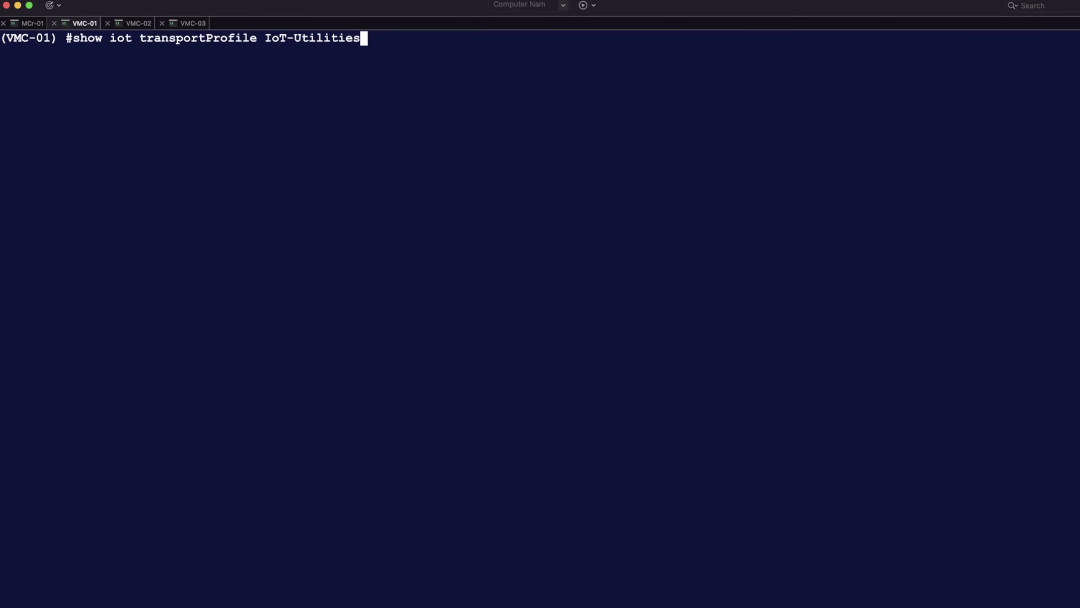
type("mer")
key("Tab")
key("Return")
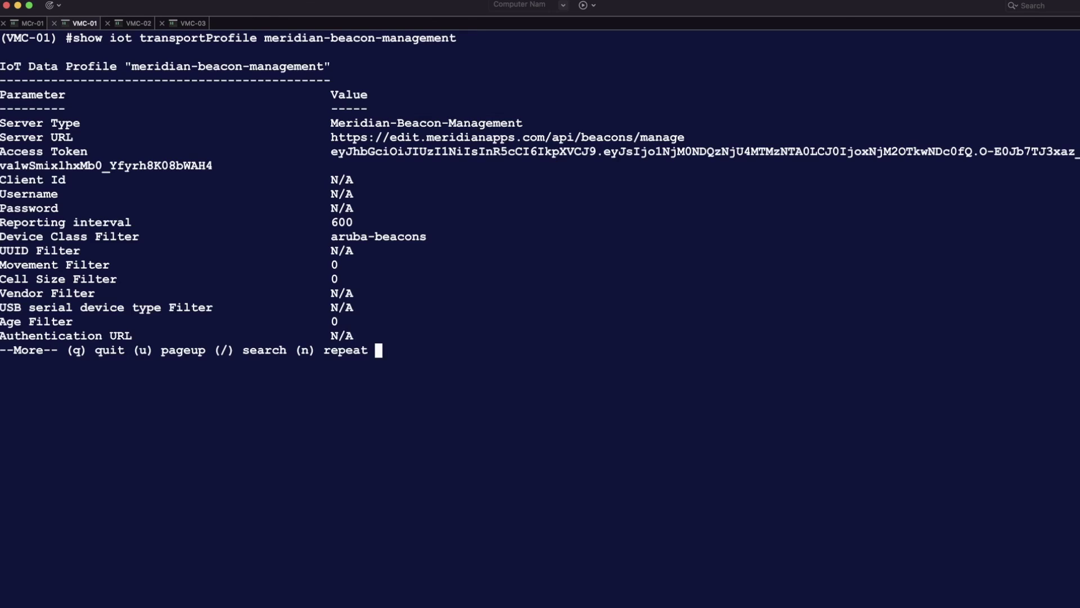
key("space")
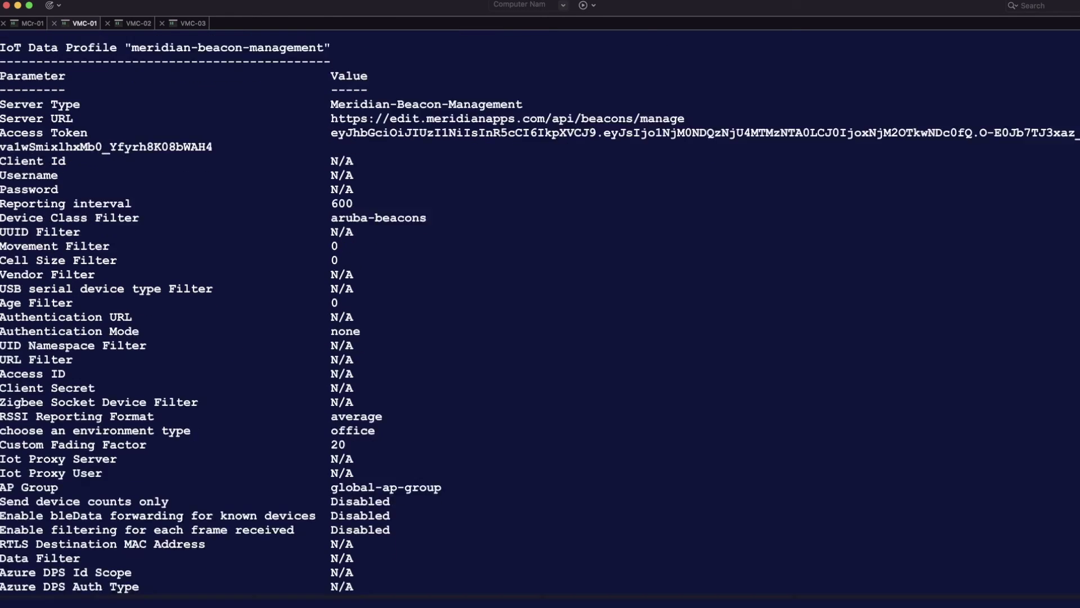